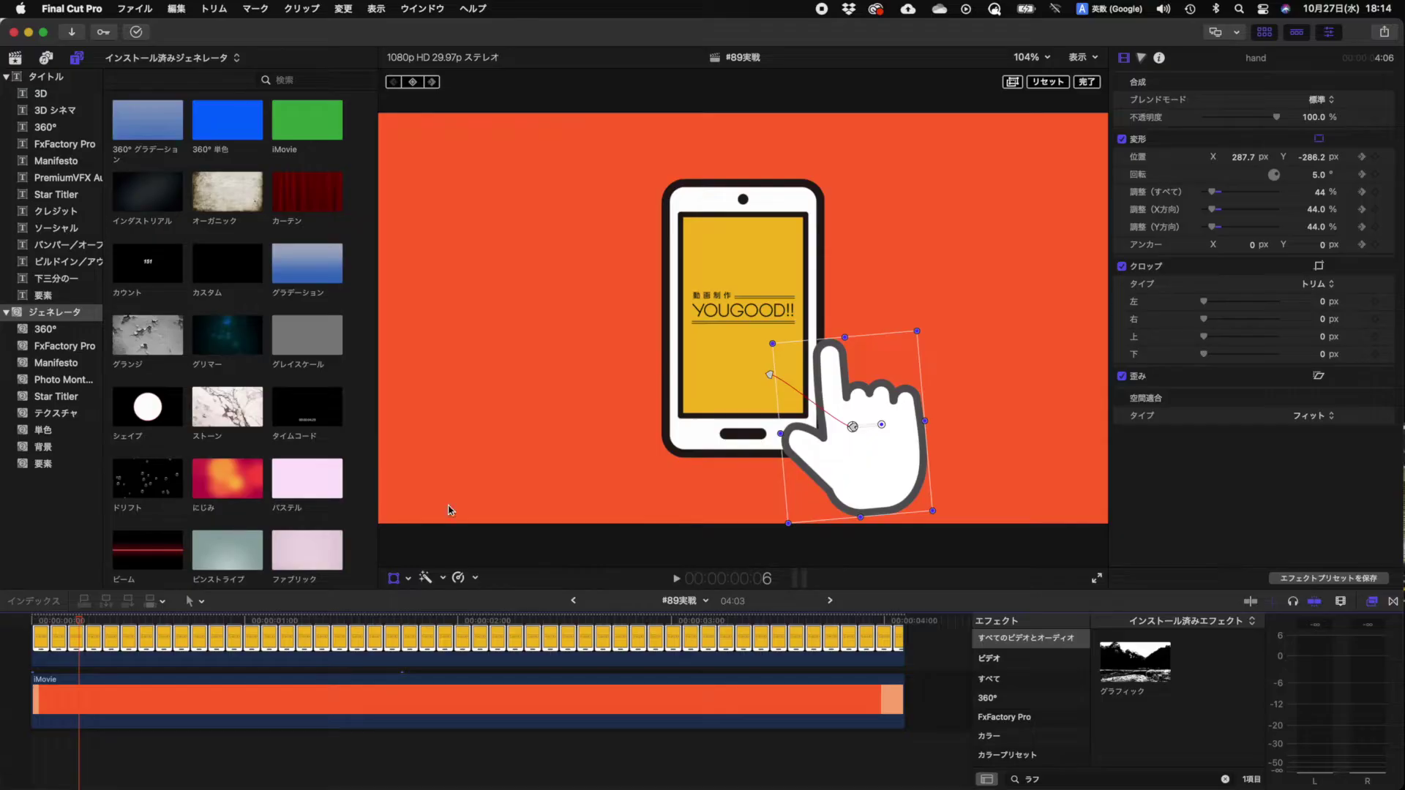
Close the Distort controls and preview the tapping-hand project in full screen
left_click(1087, 81)
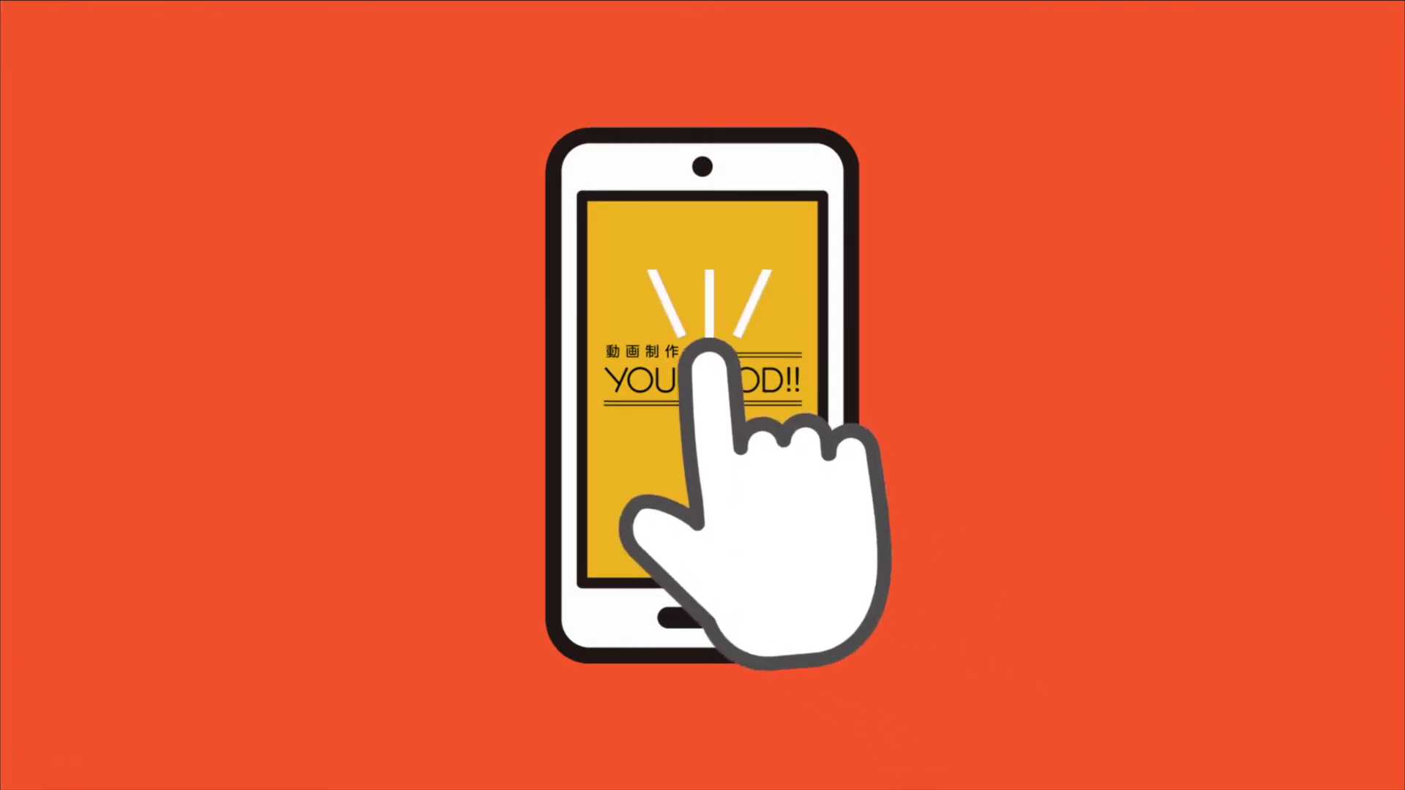
key("Escape")
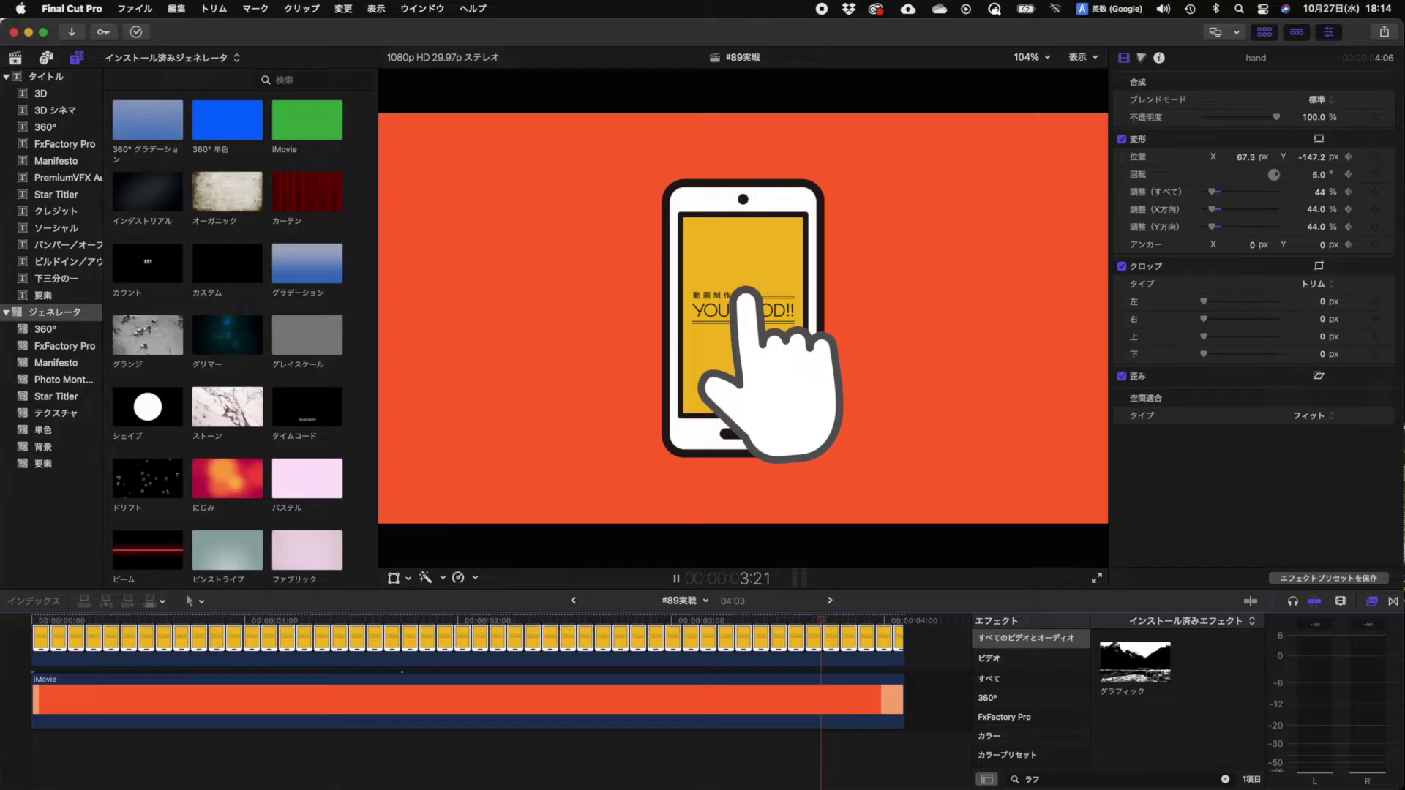
Scrub and replay the tap animation from the start to check its timing
left_click_drag(38, 622, 515, 639)
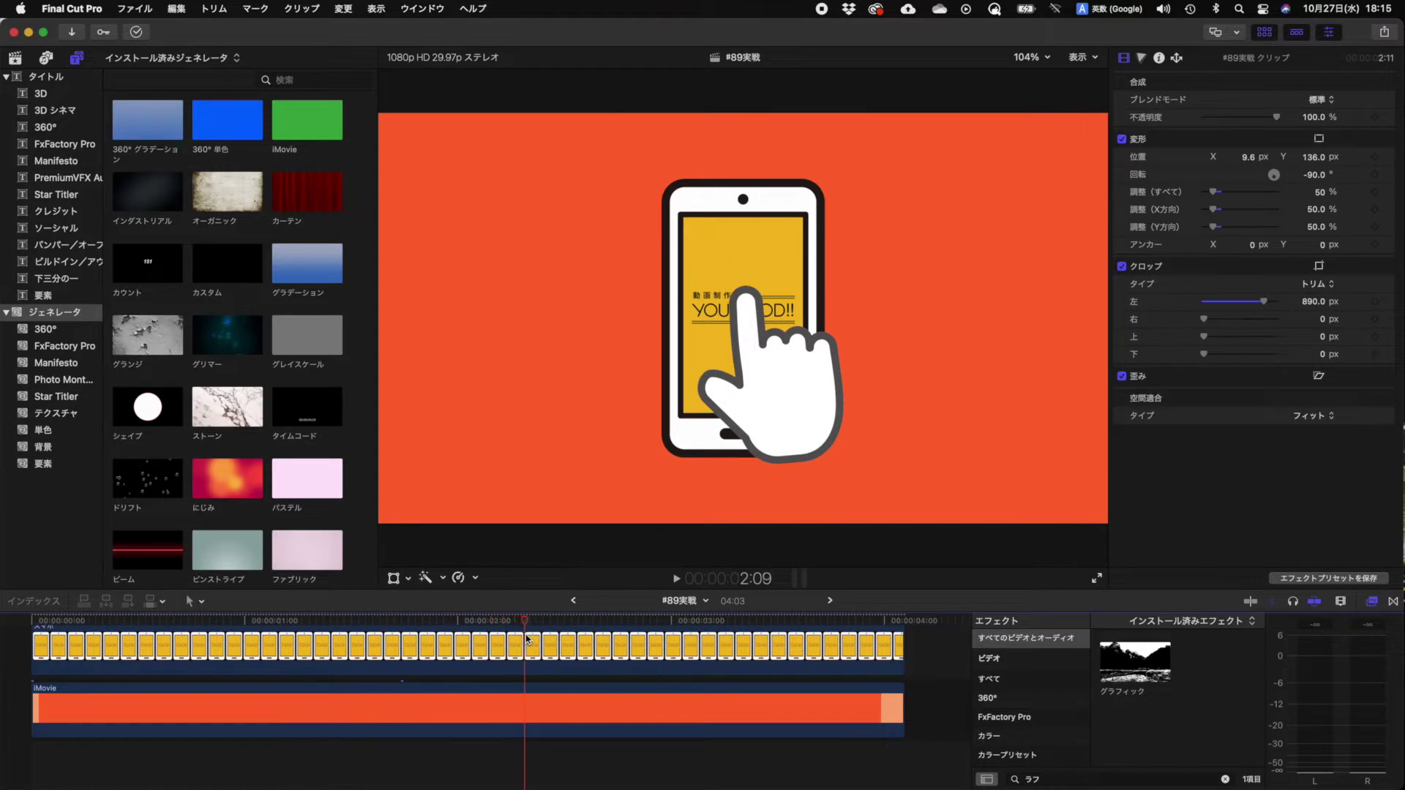
key("Home")
key("space")
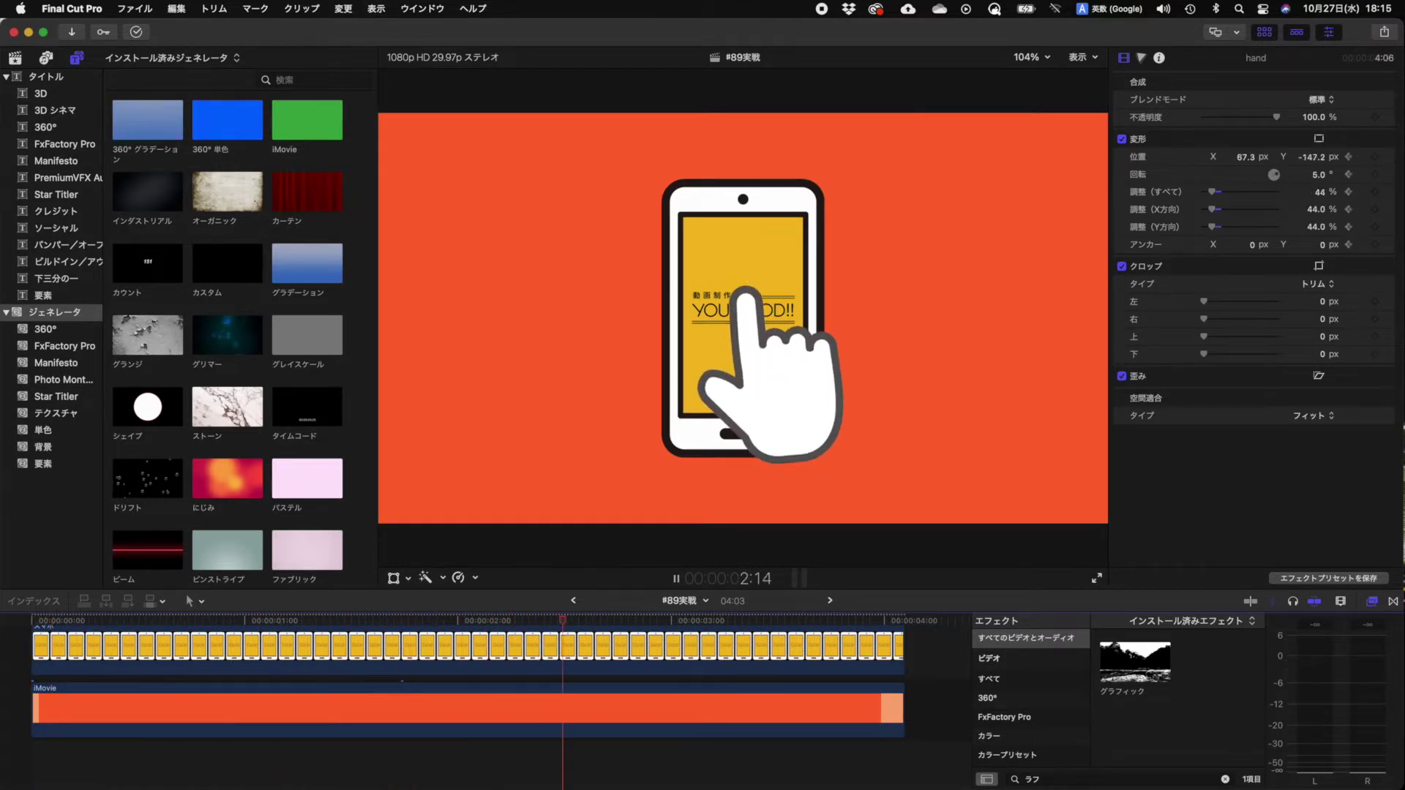
left_click(59, 619)
key("Home")
key("space")
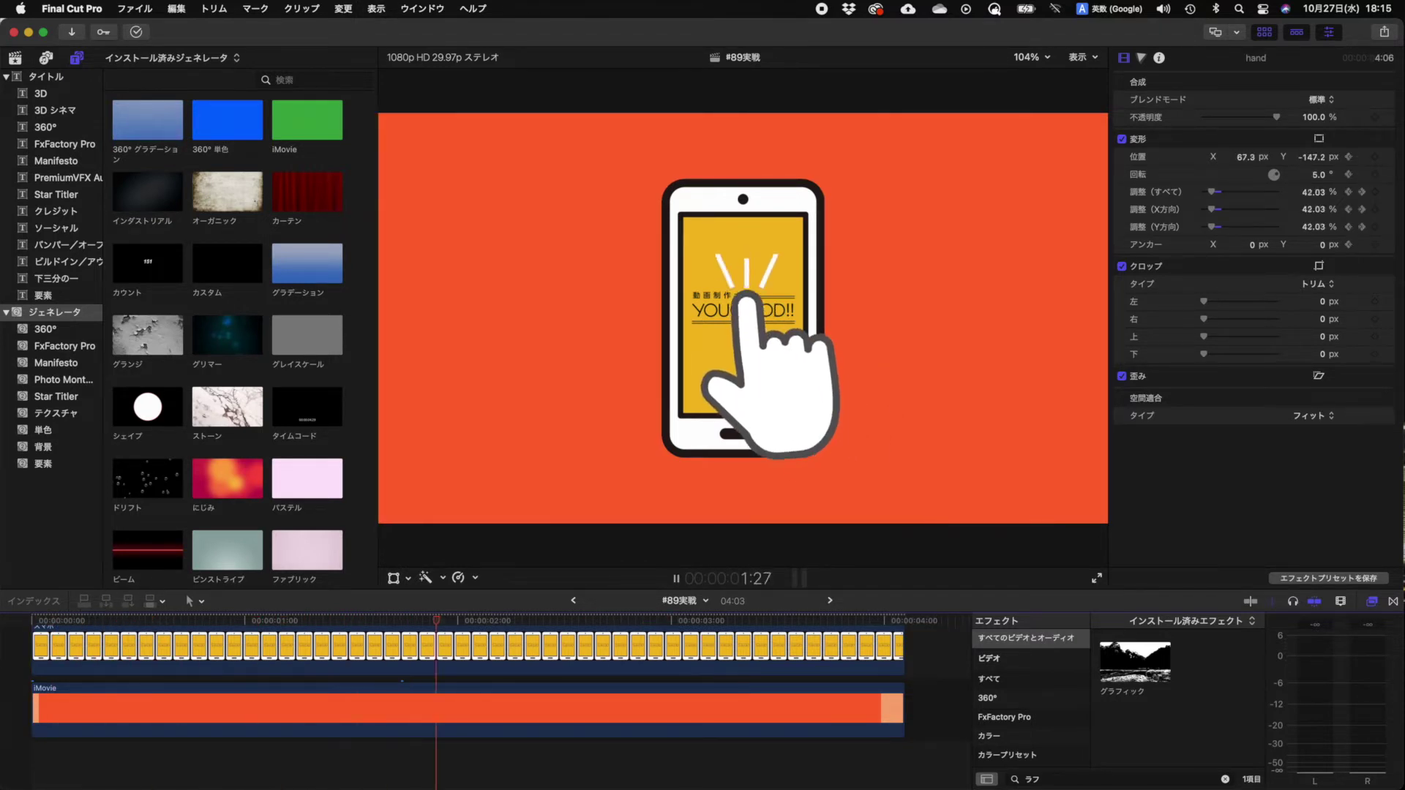
key("space")
Return to the project timeline, go to the start, and step back into the iMovie compound clip
key("cmd+[")
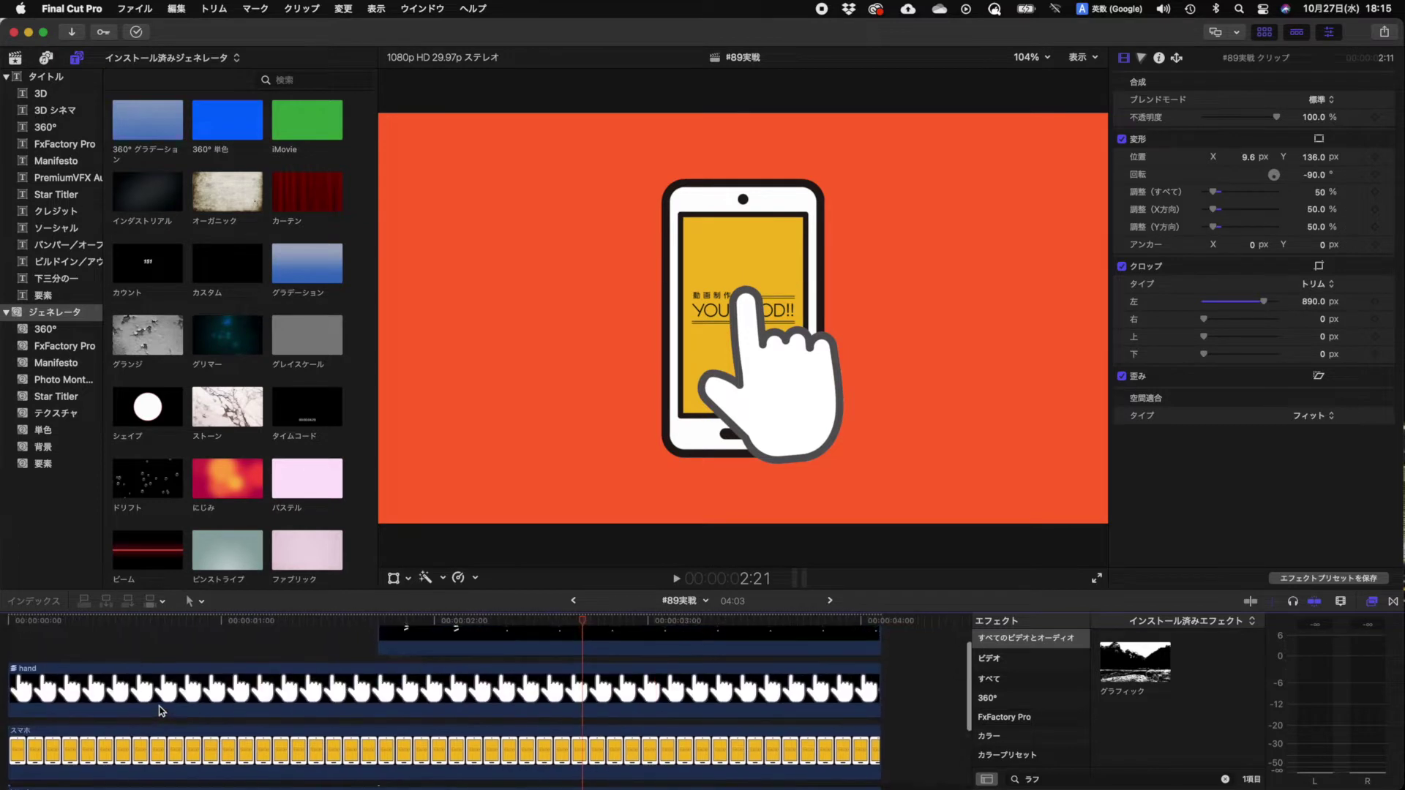
key("cmd+minus")
key("Home")
key("cmd+]")
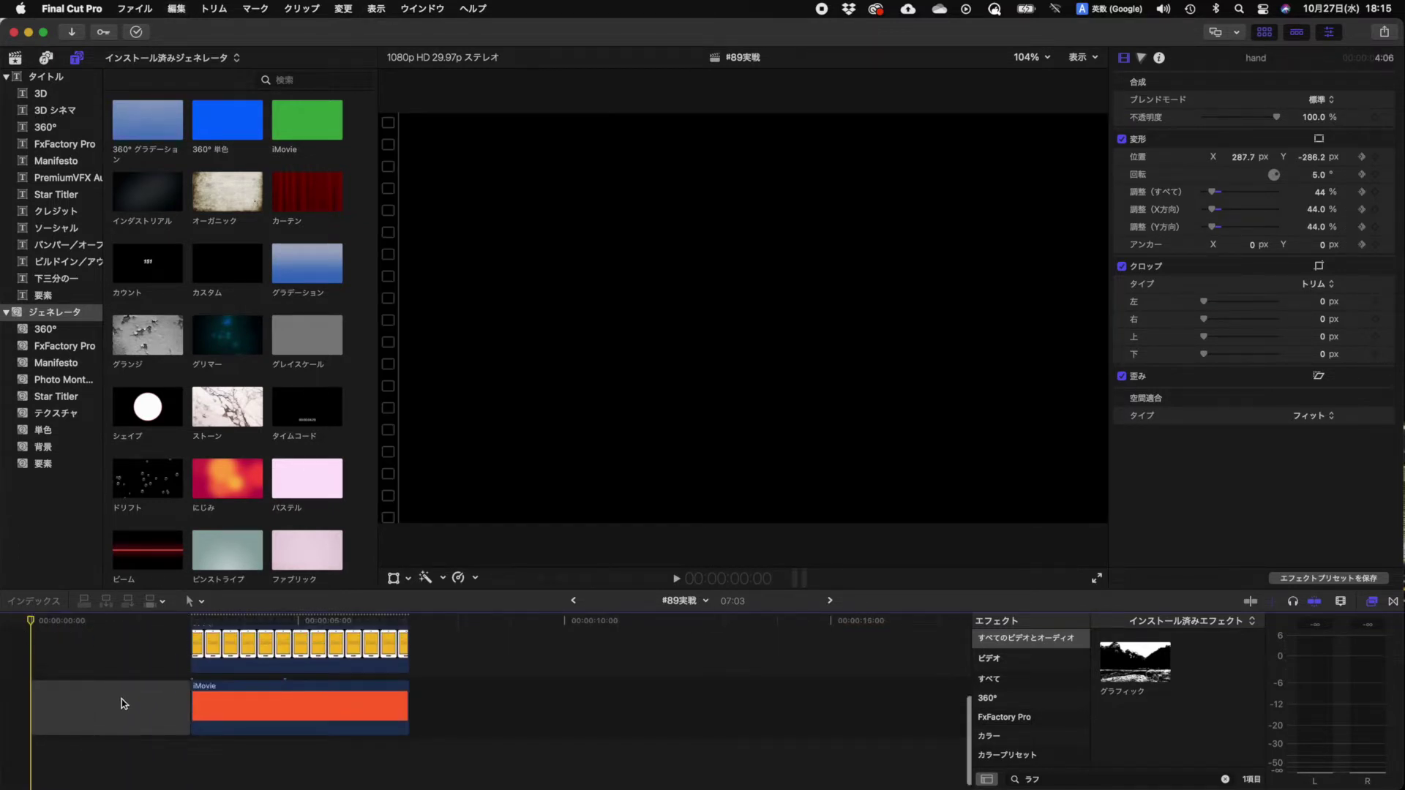
Extend the opening gap so the stacked clips start near 10 seconds and the project runs 13:20
left_click_drag(191, 699, 525, 694)
key("super+bracketleft")
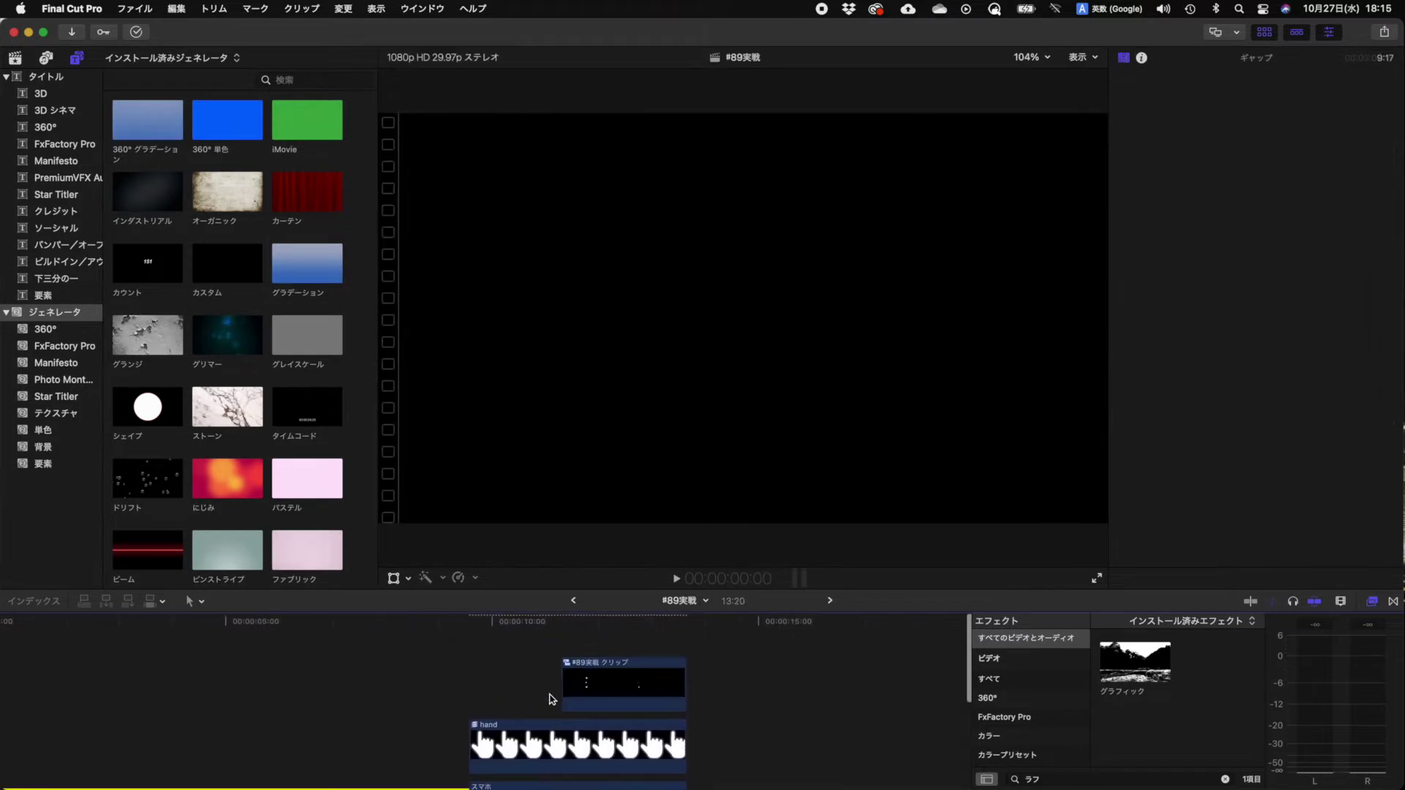
scroll(502, 727, "down", 5)
scroll(502, 728, "up", 3)
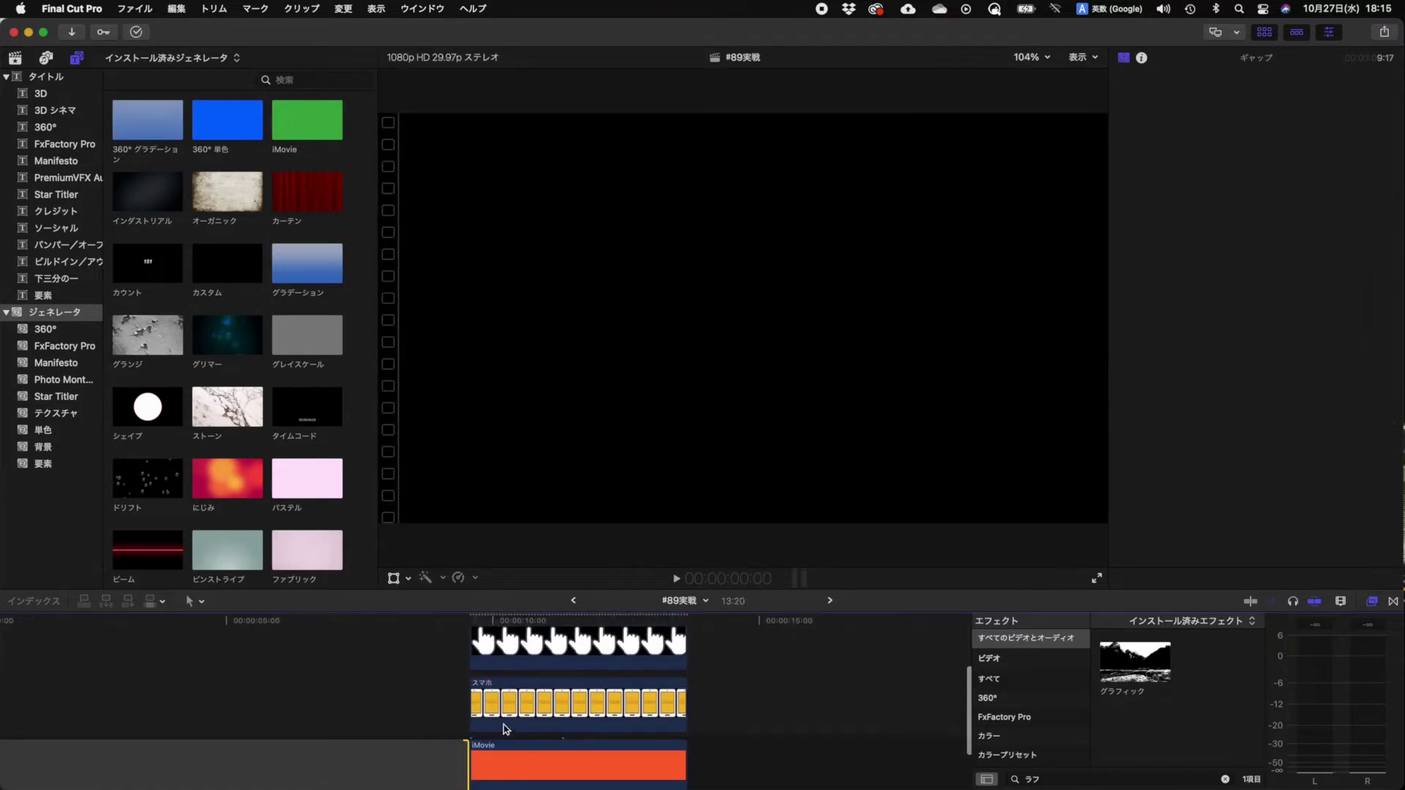
Browse the Generators list and pick one to preview
scroll(513, 718, "left", 2)
scroll(517, 712, "left", 2)
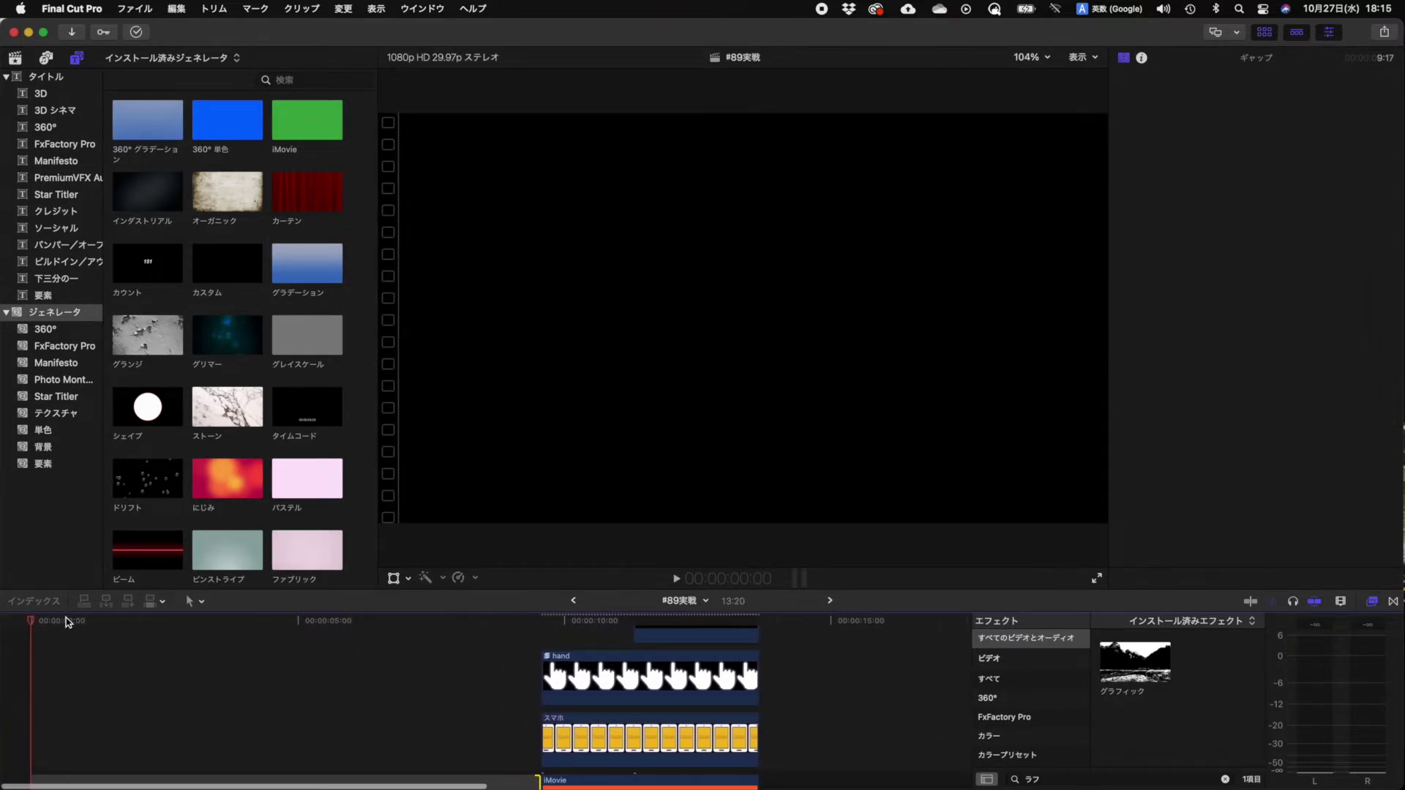
left_click(59, 316)
left_click(231, 261)
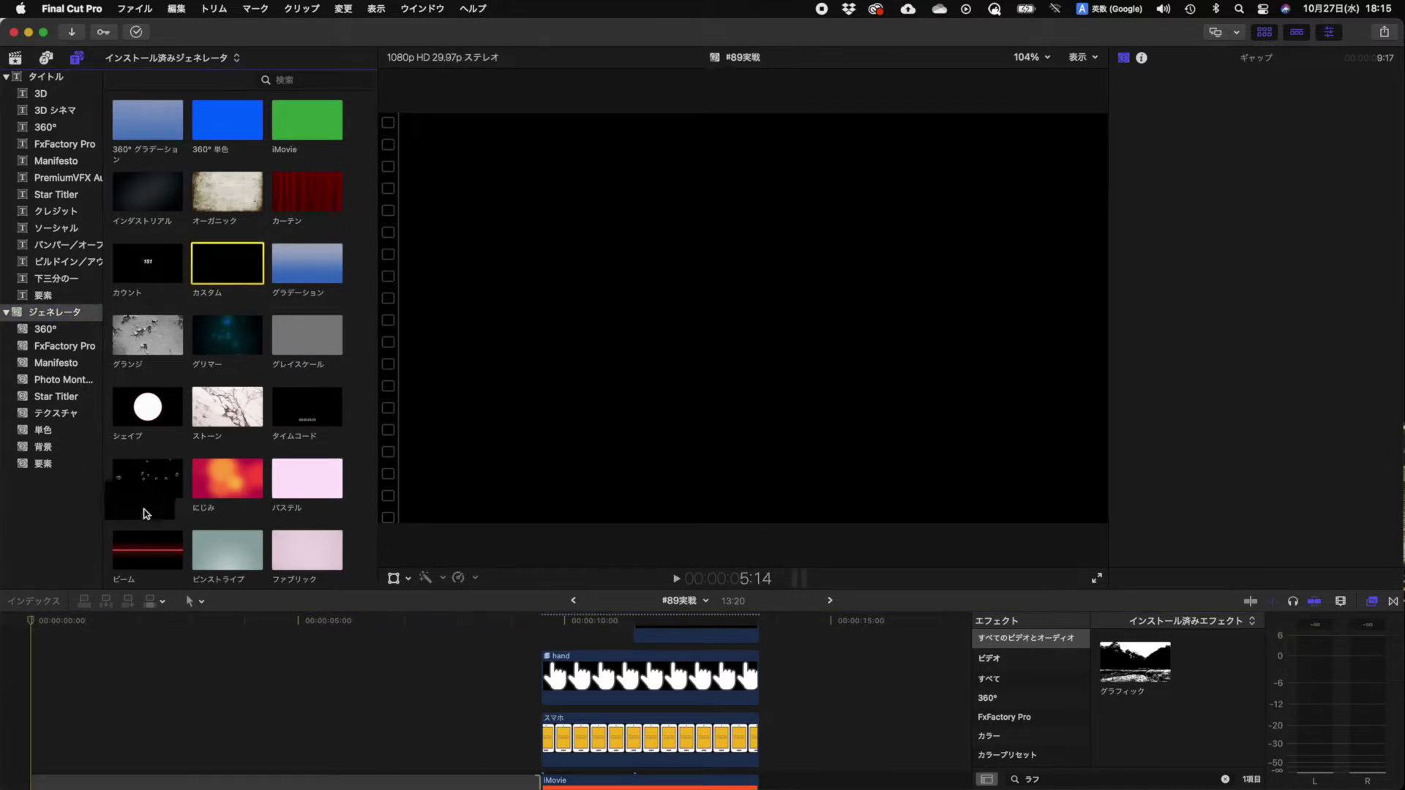
Place the Shape generator's white circle at the start of the #89実戦 timeline and show its Generator settings
left_click(158, 413)
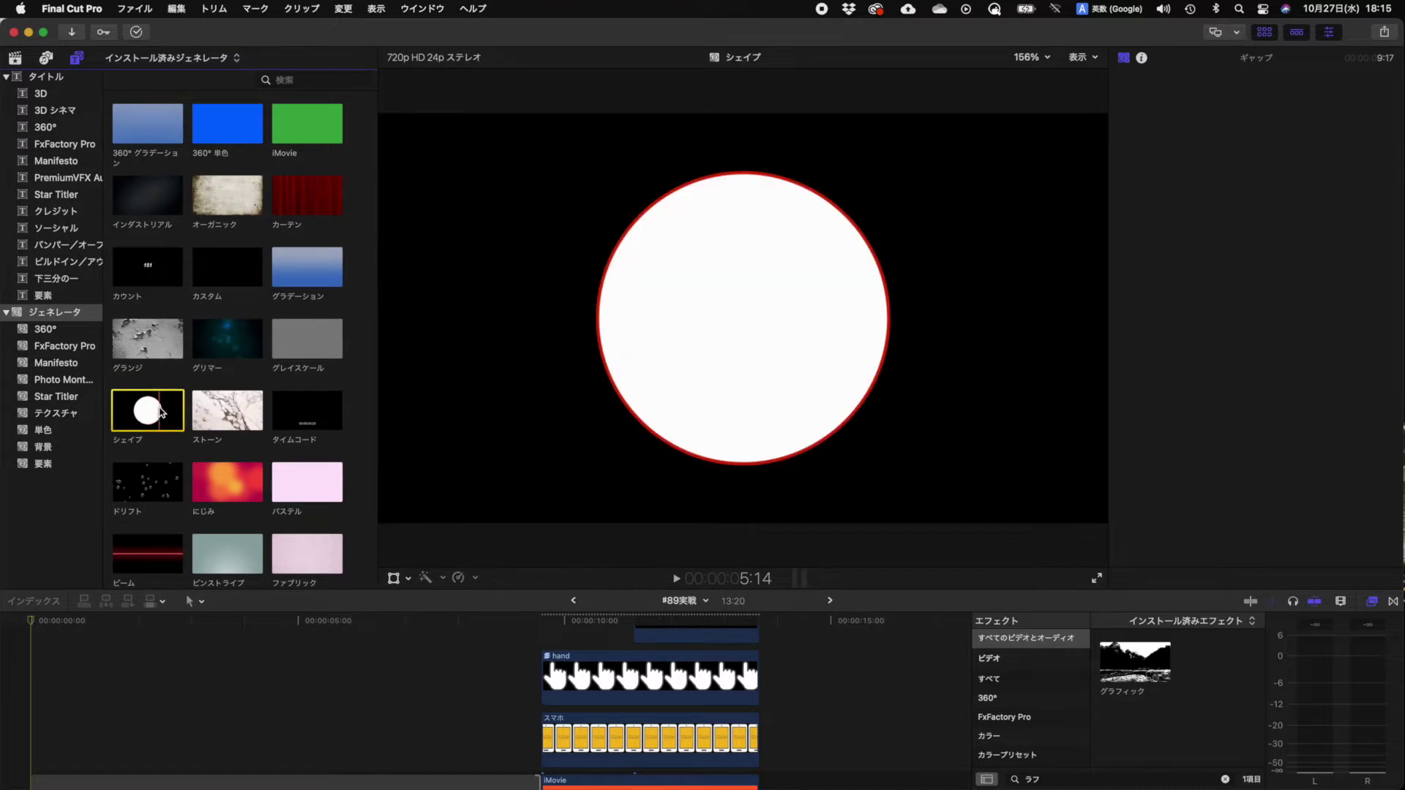
left_click_drag(161, 412, 41, 781)
left_click(63, 705)
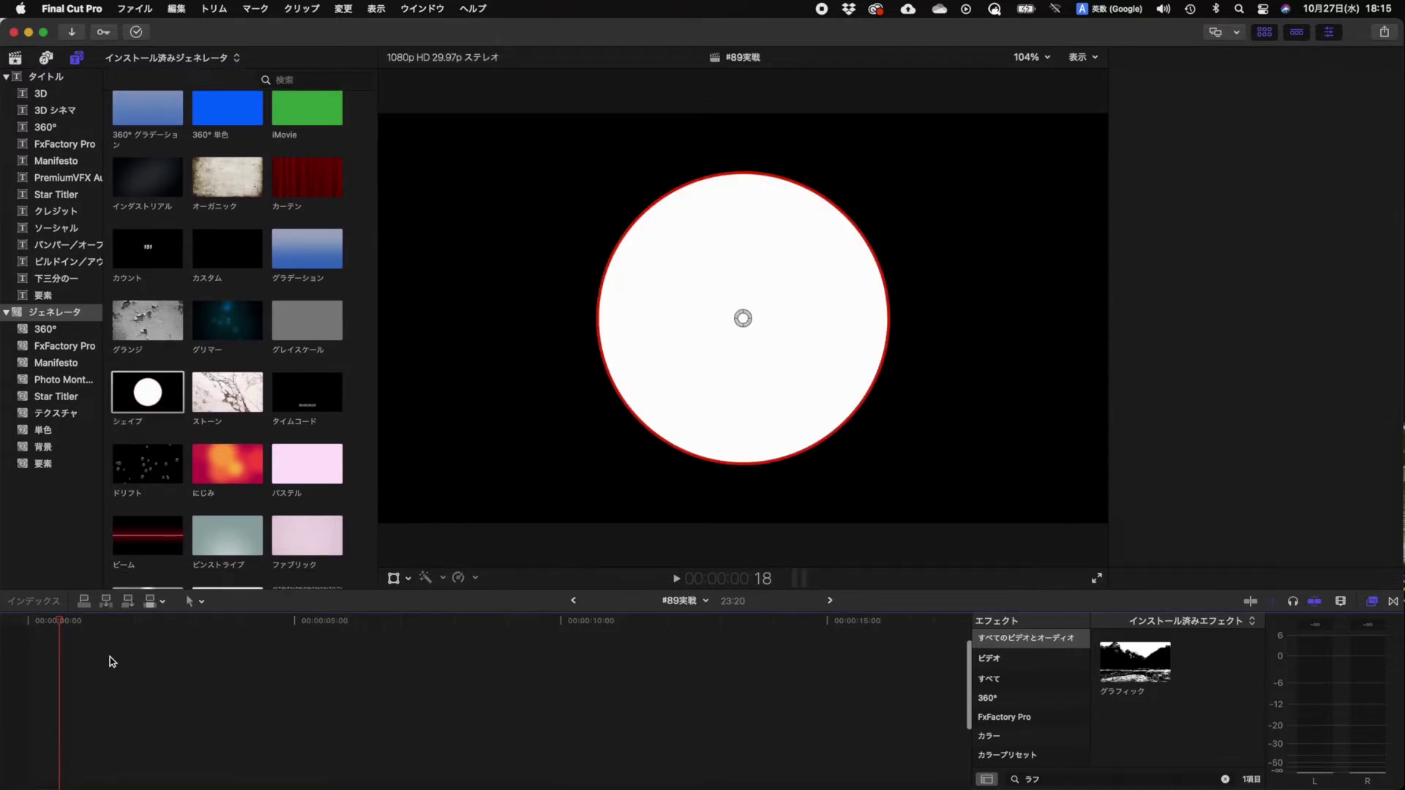
left_click(111, 661)
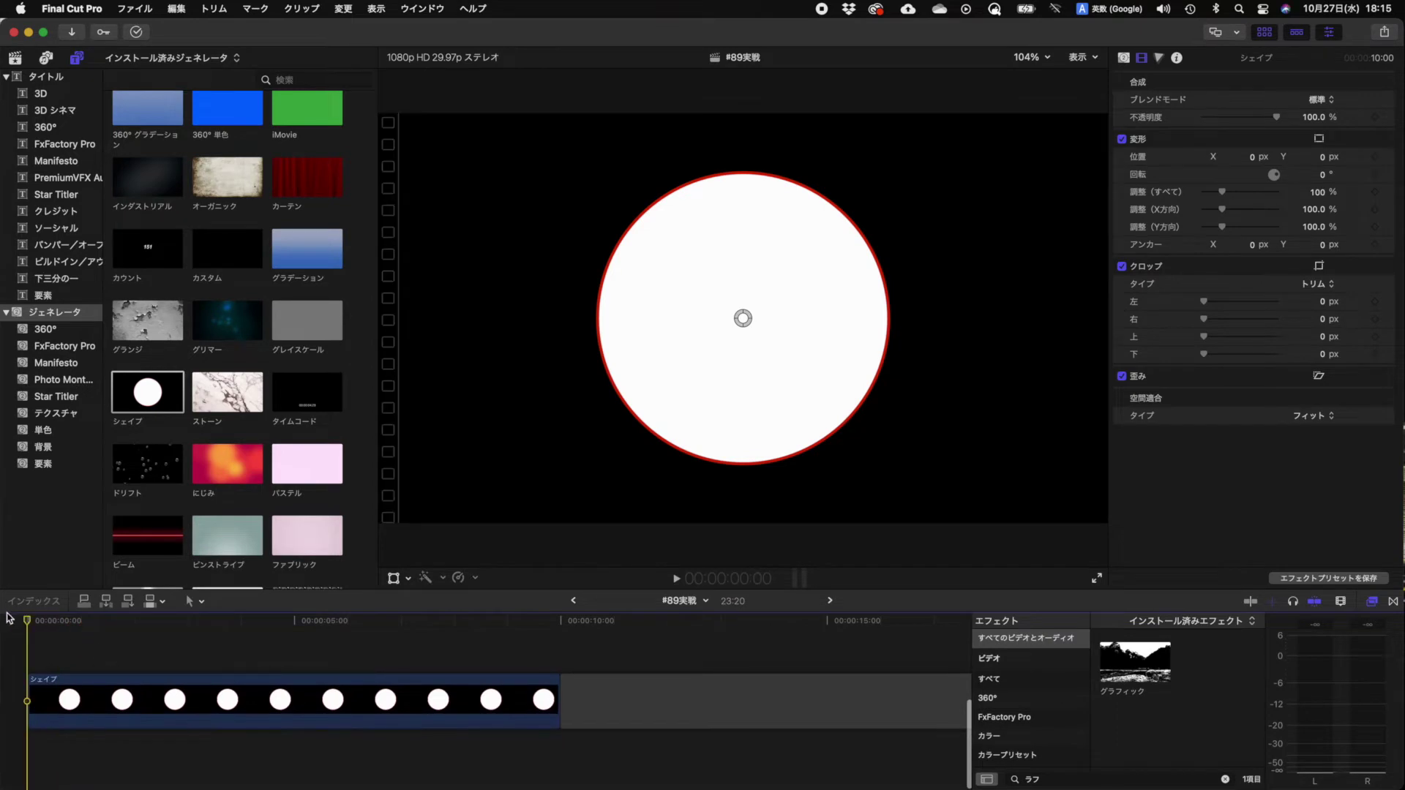
key("Home")
left_click(115, 688)
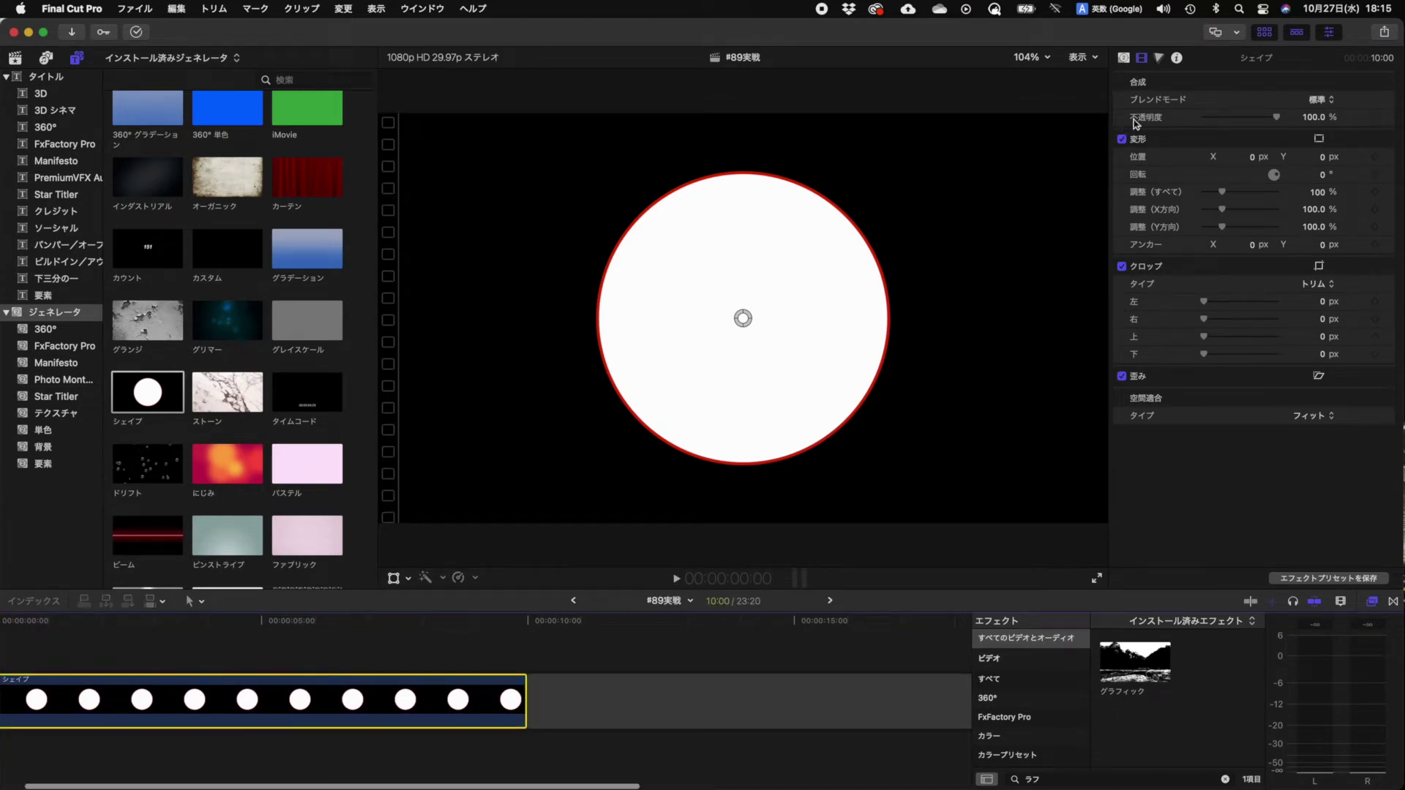
left_click(1125, 59)
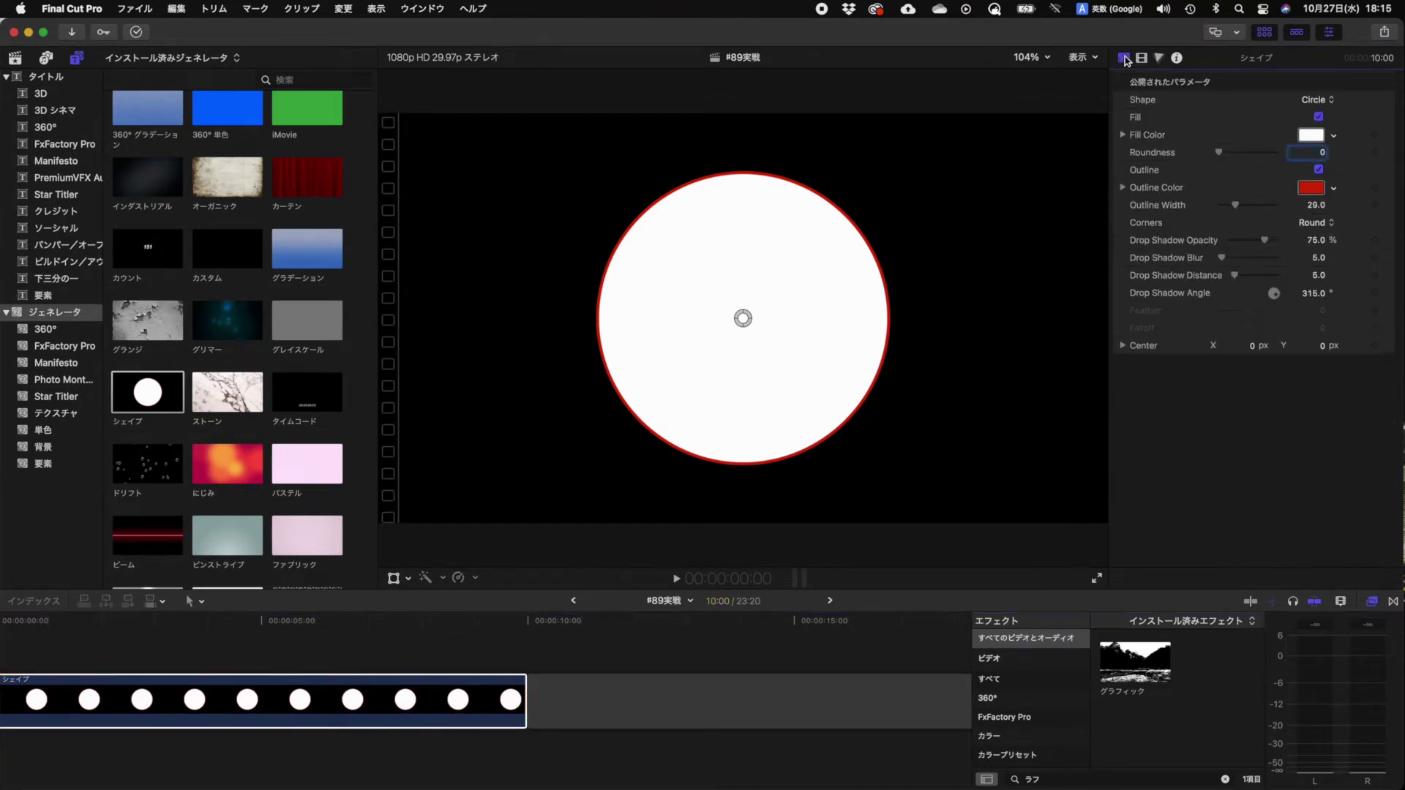
Set the shape to Rectangle with a white outline of width 39.62
left_click(1323, 101)
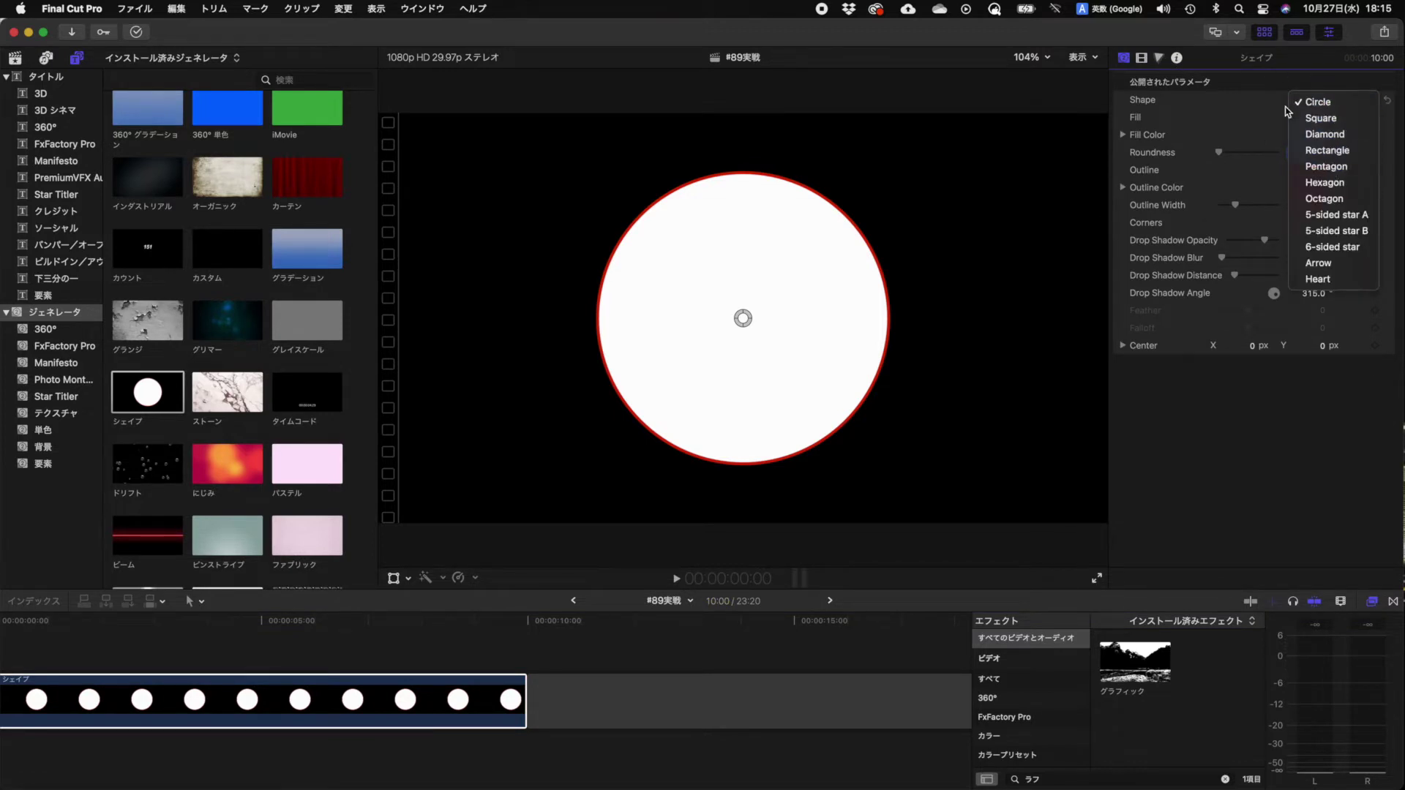
left_click(1350, 154)
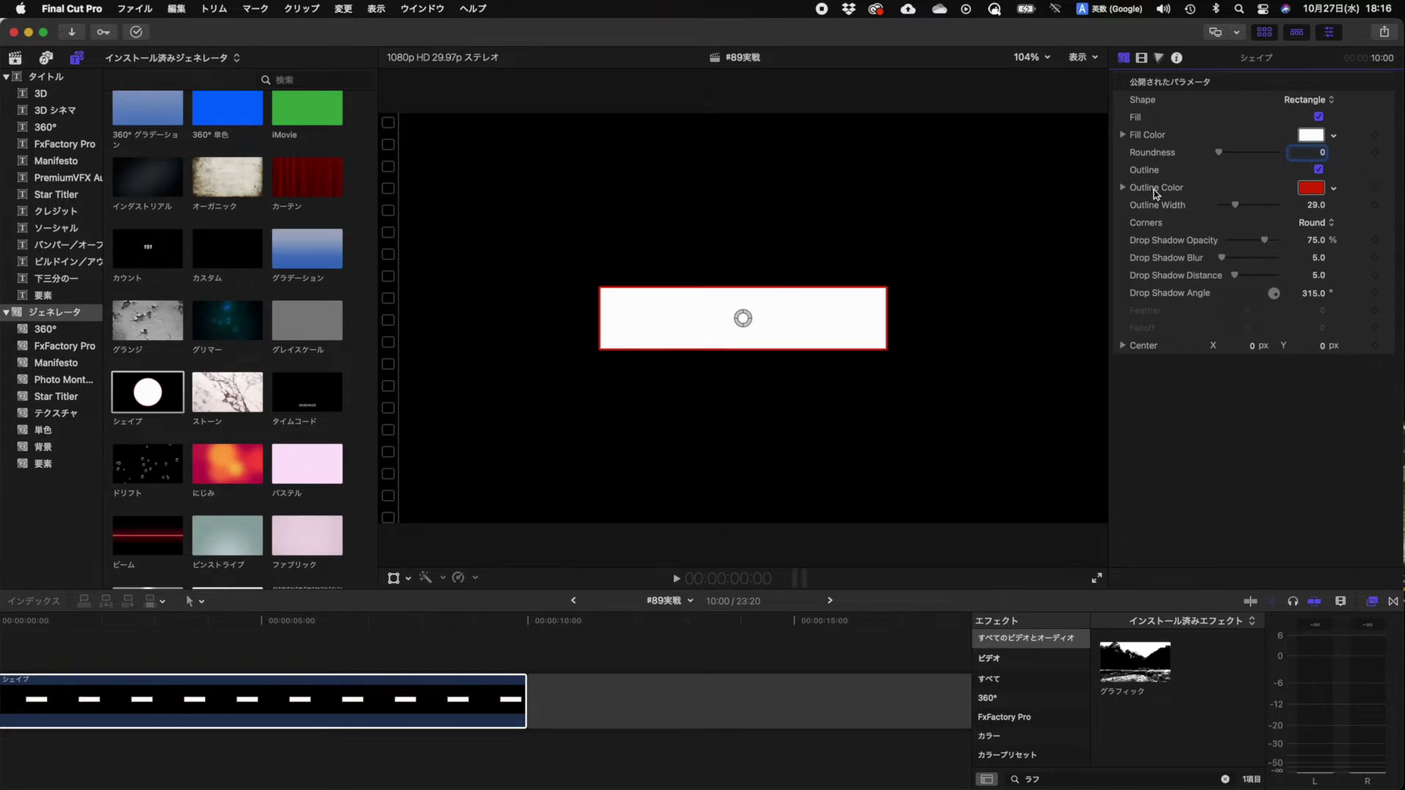
left_click(1334, 189)
left_click_drag(1237, 206, 1219, 207)
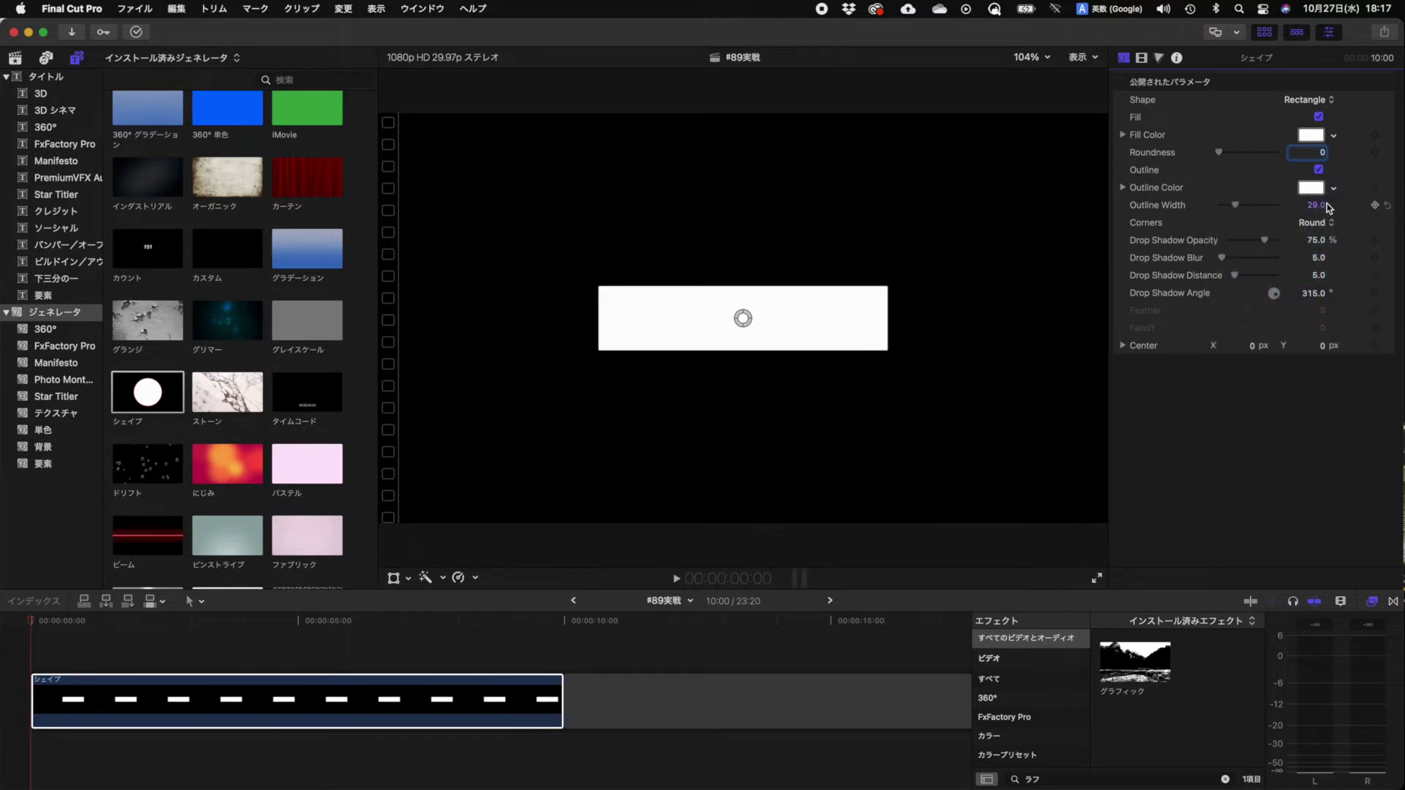
left_click(1147, 229)
left_click_drag(1235, 205, 1249, 209)
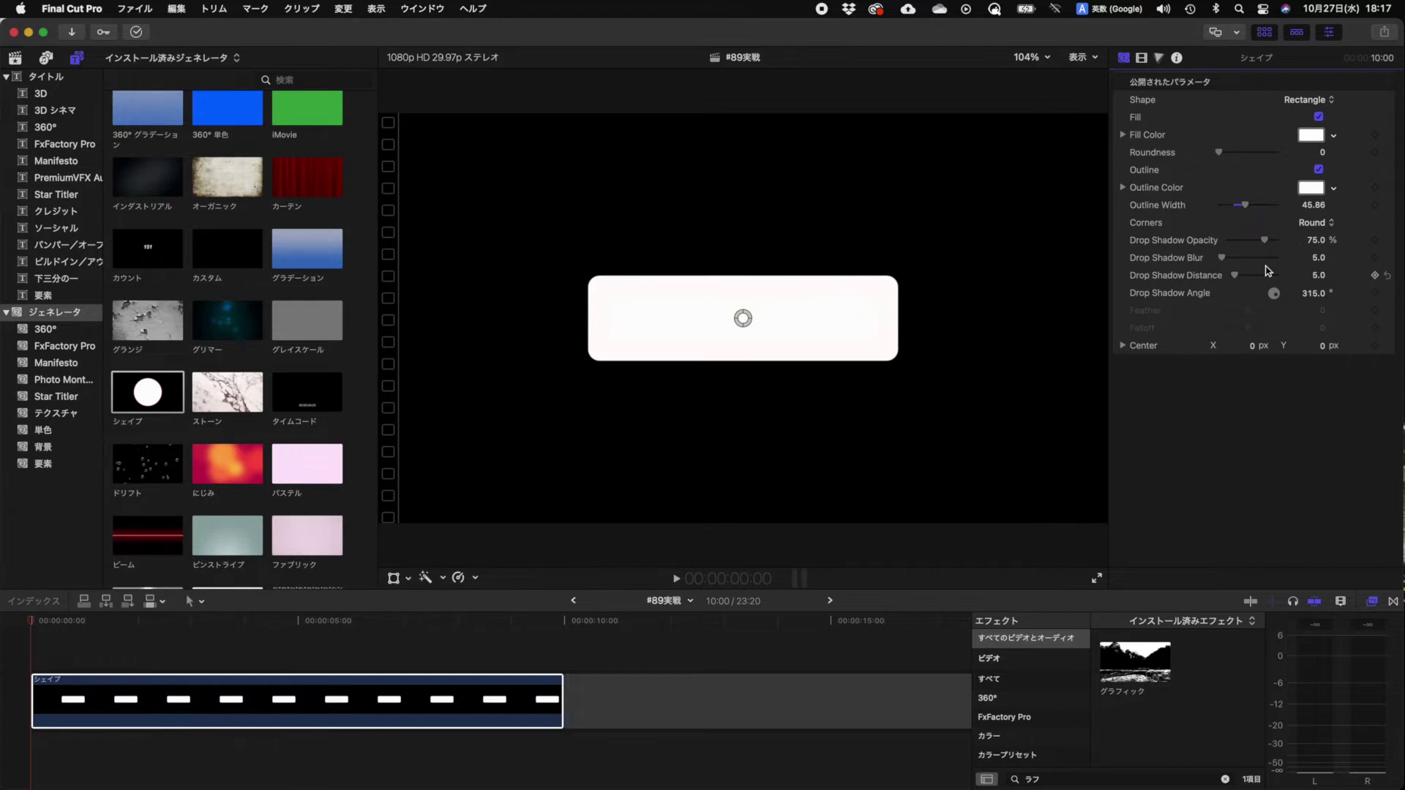
left_click_drag(1245, 206, 1241, 206)
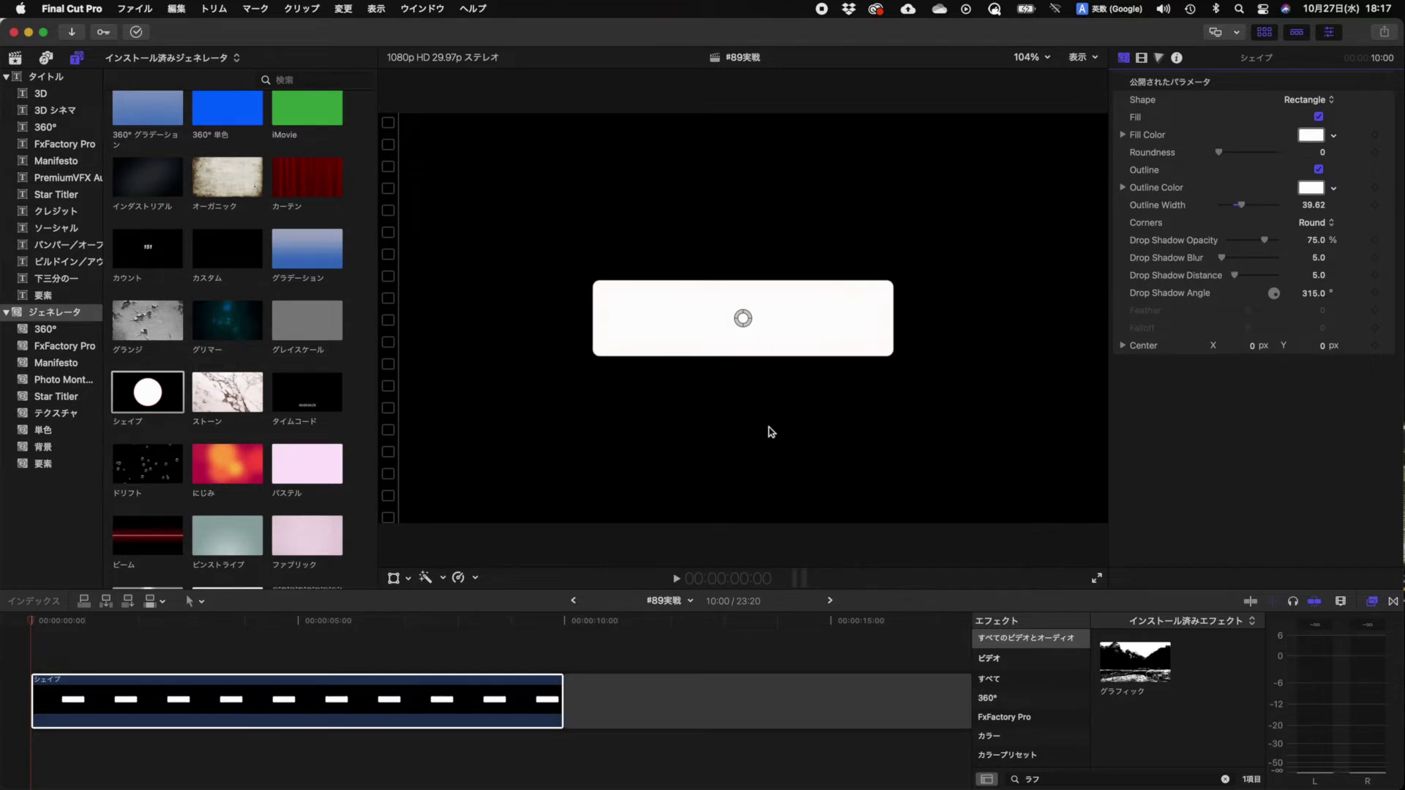
left_click(1141, 58)
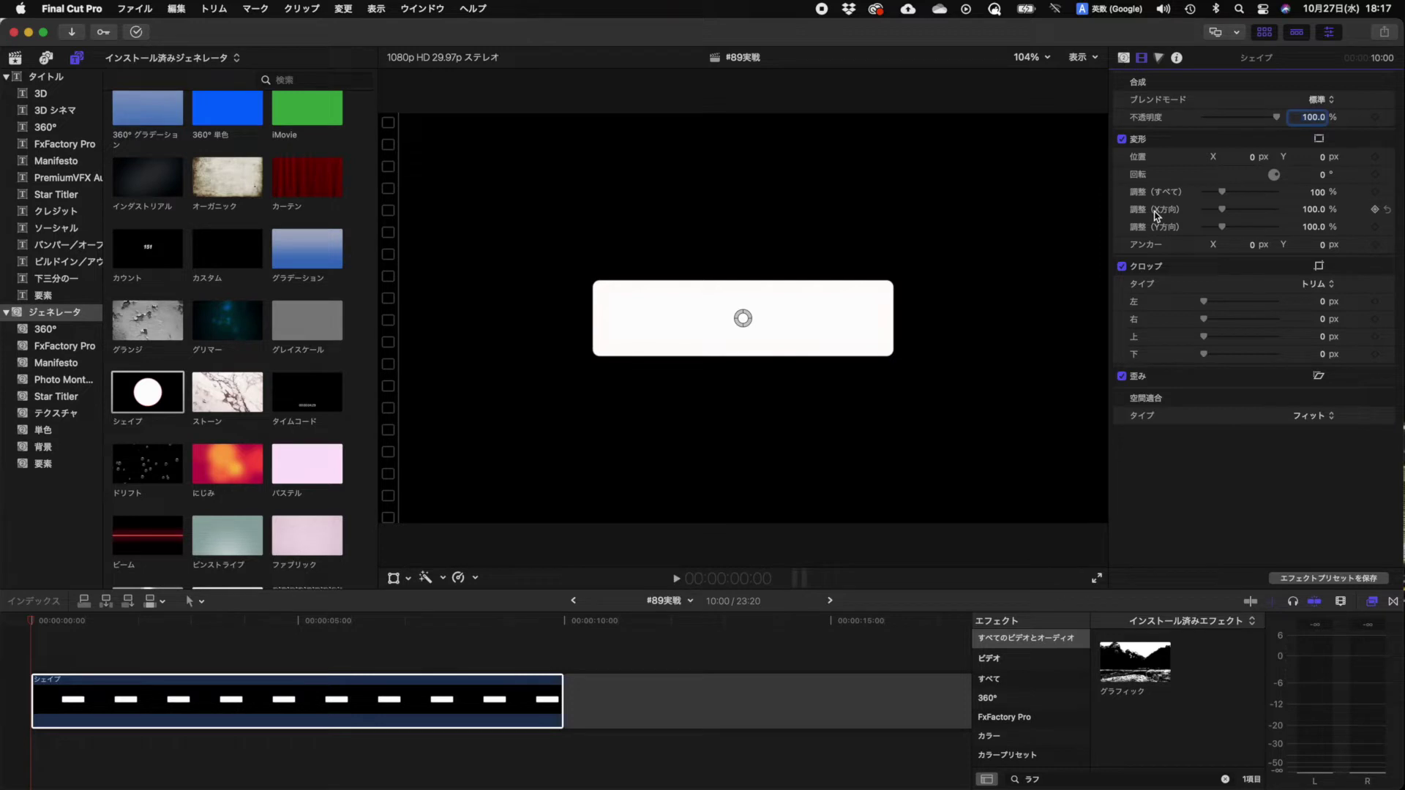
Scale the rectangle to 8.44% Y and 44.84% overall, forming a thin horizontal bar
left_click_drag(1313, 209, 1314, 226)
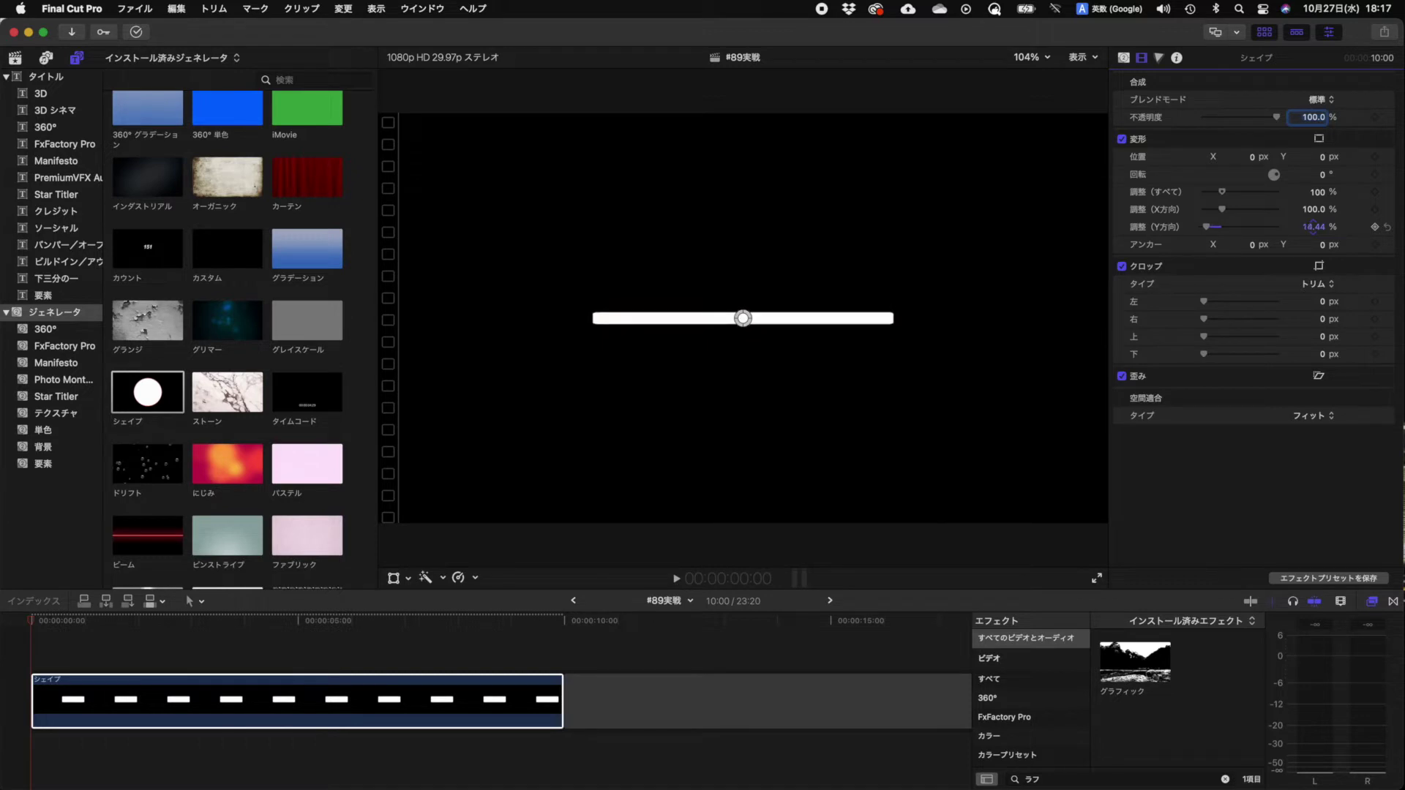
left_click_drag(1314, 225, 1313, 210)
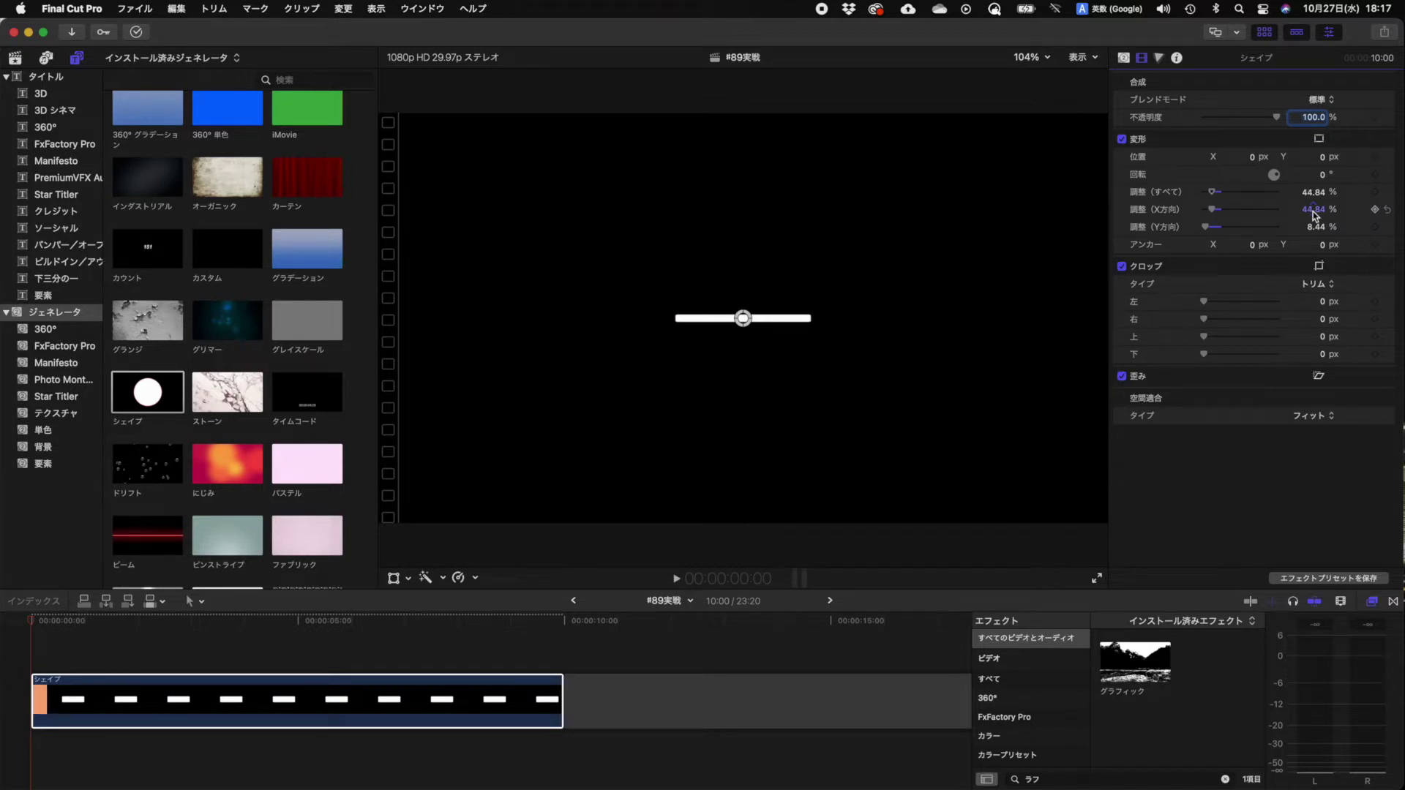
left_click(64, 638)
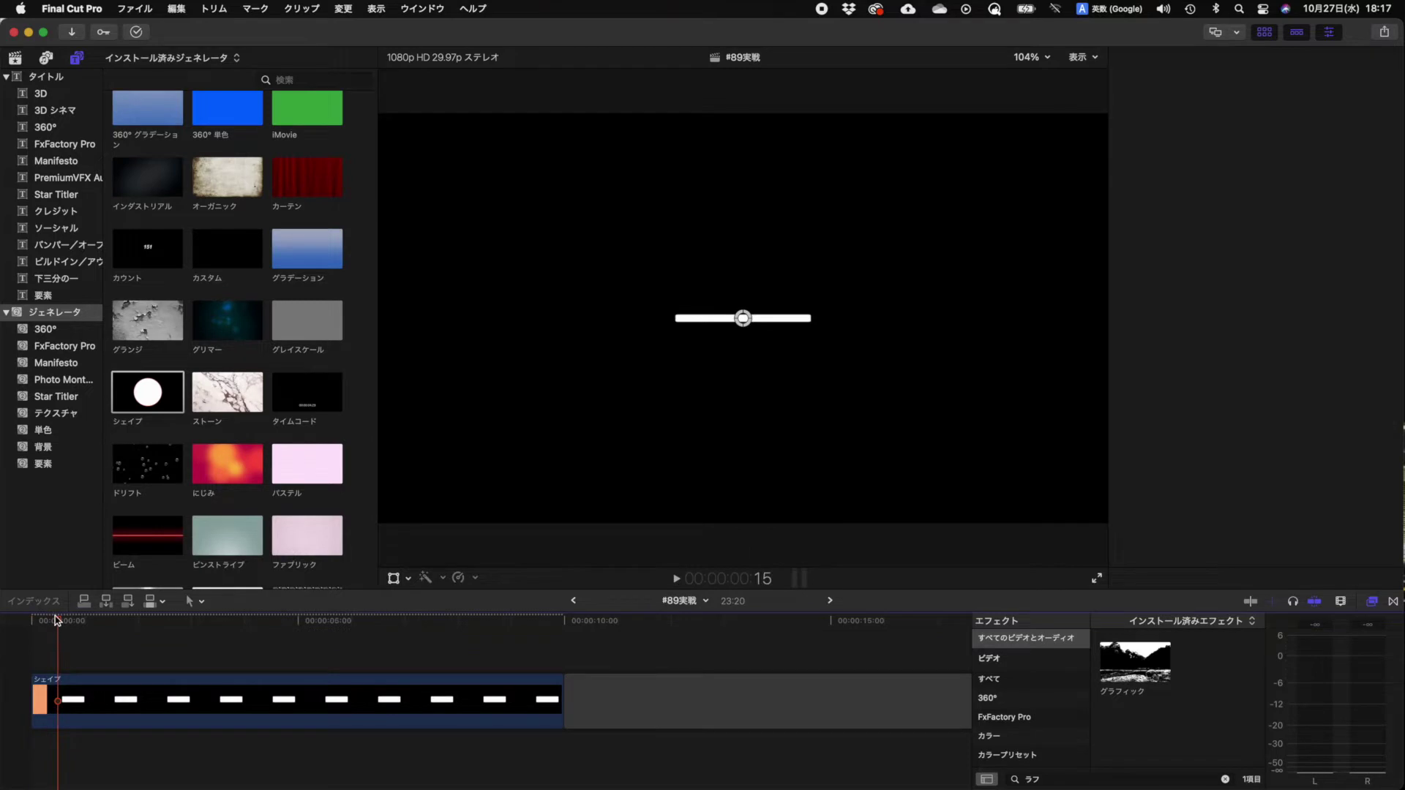
Select the bar clip and play the timeline from the start
left_click(112, 699)
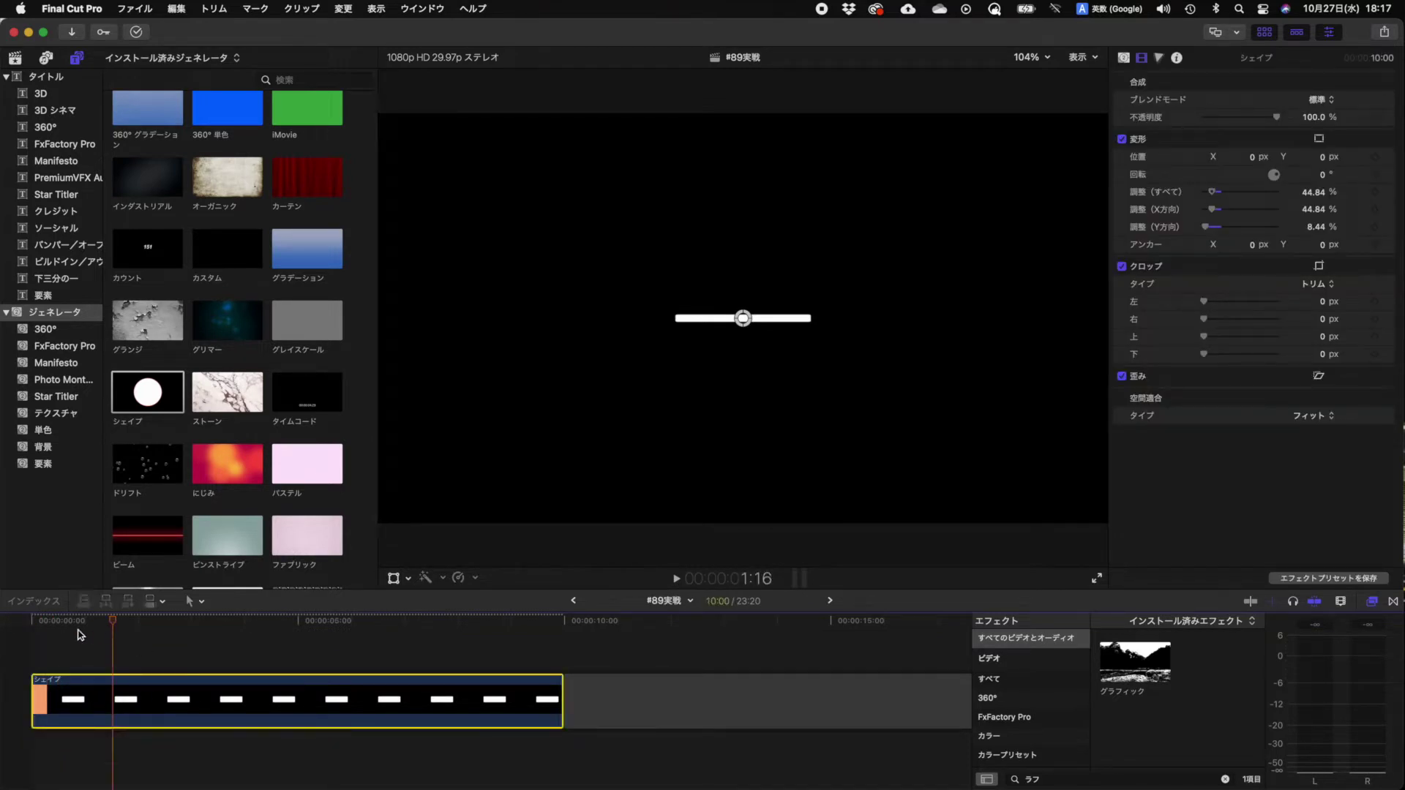
left_click(30, 620)
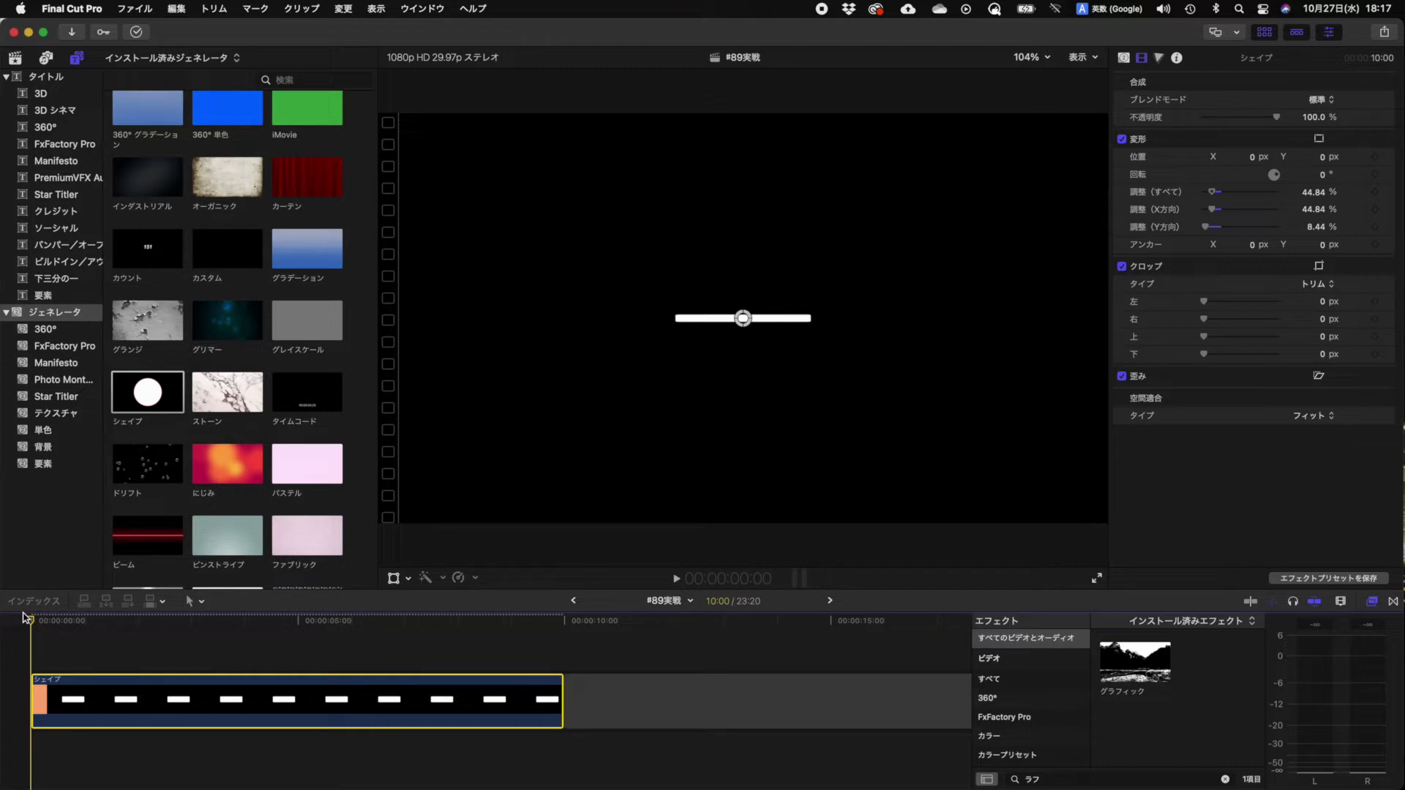
key("space")
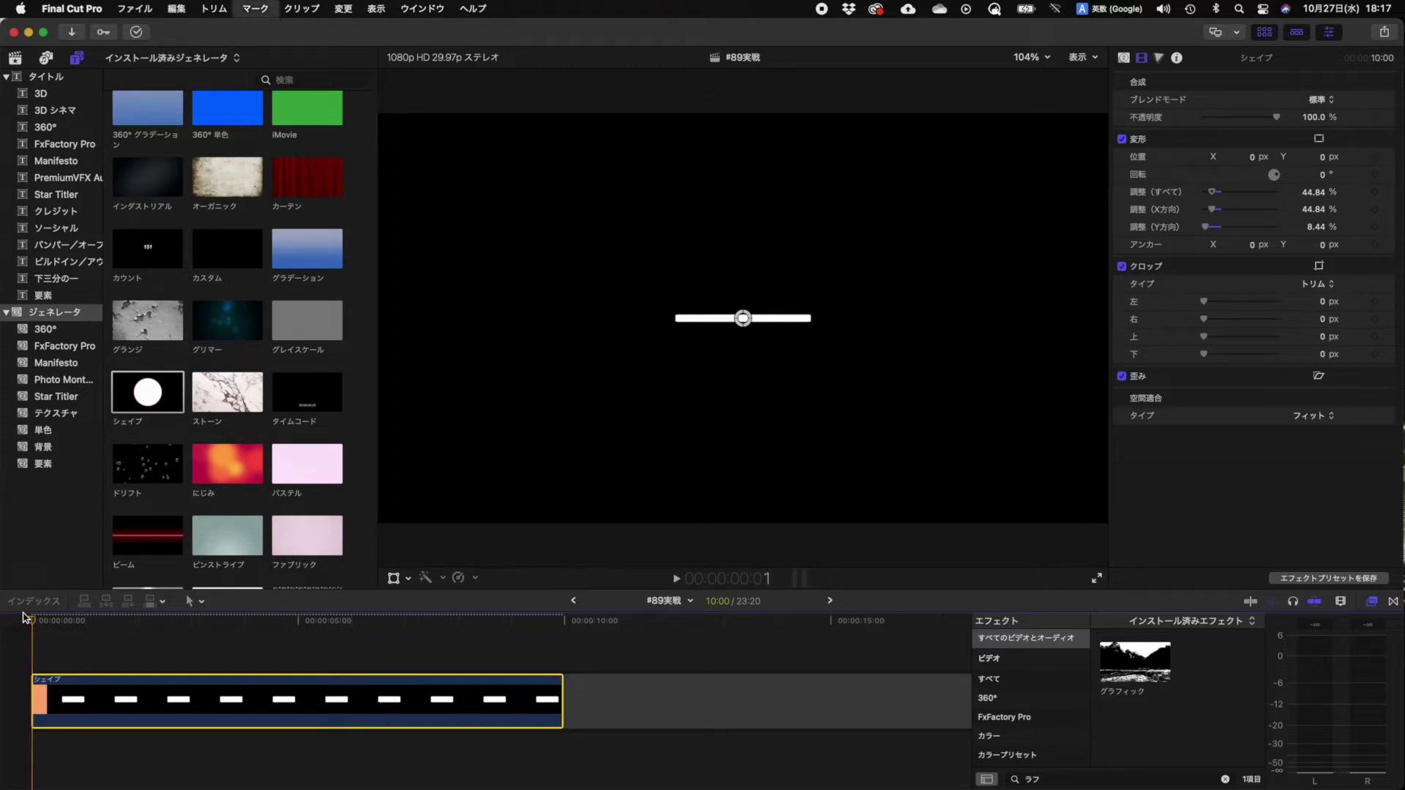
key("j")
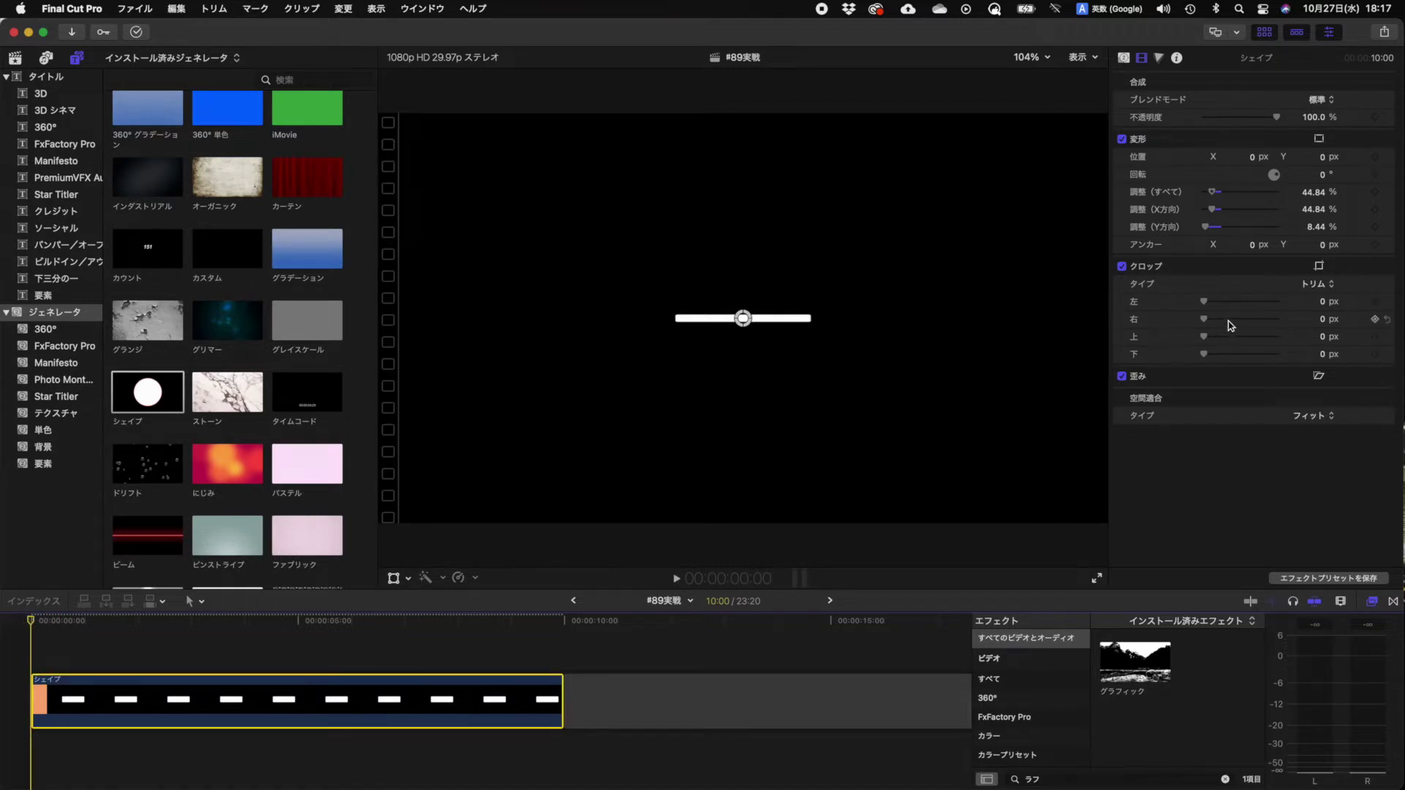
Keyframe Crop Right from 1378.6 px at the start to 537 px a few frames later
left_click_drag(1204, 319, 1312, 325)
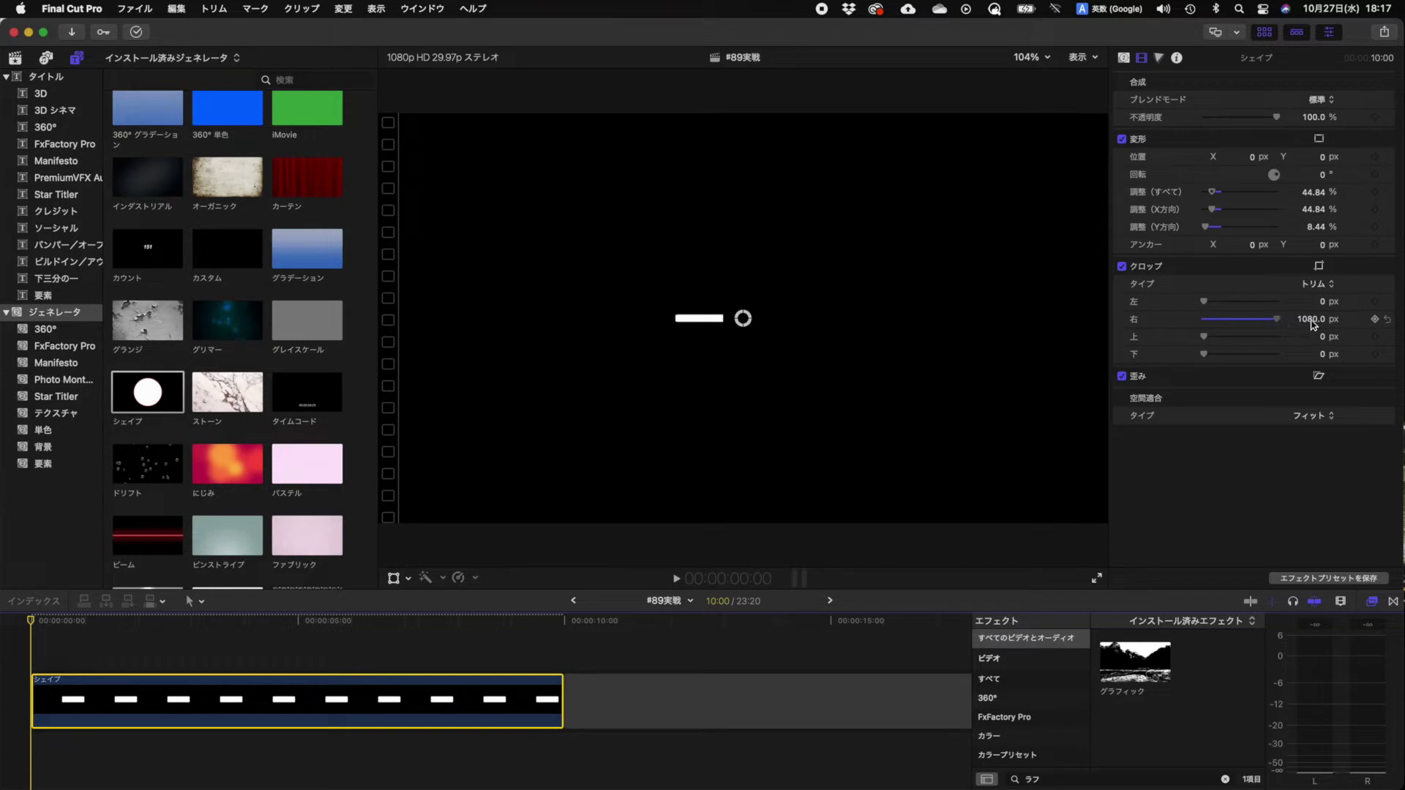
key("super+z")
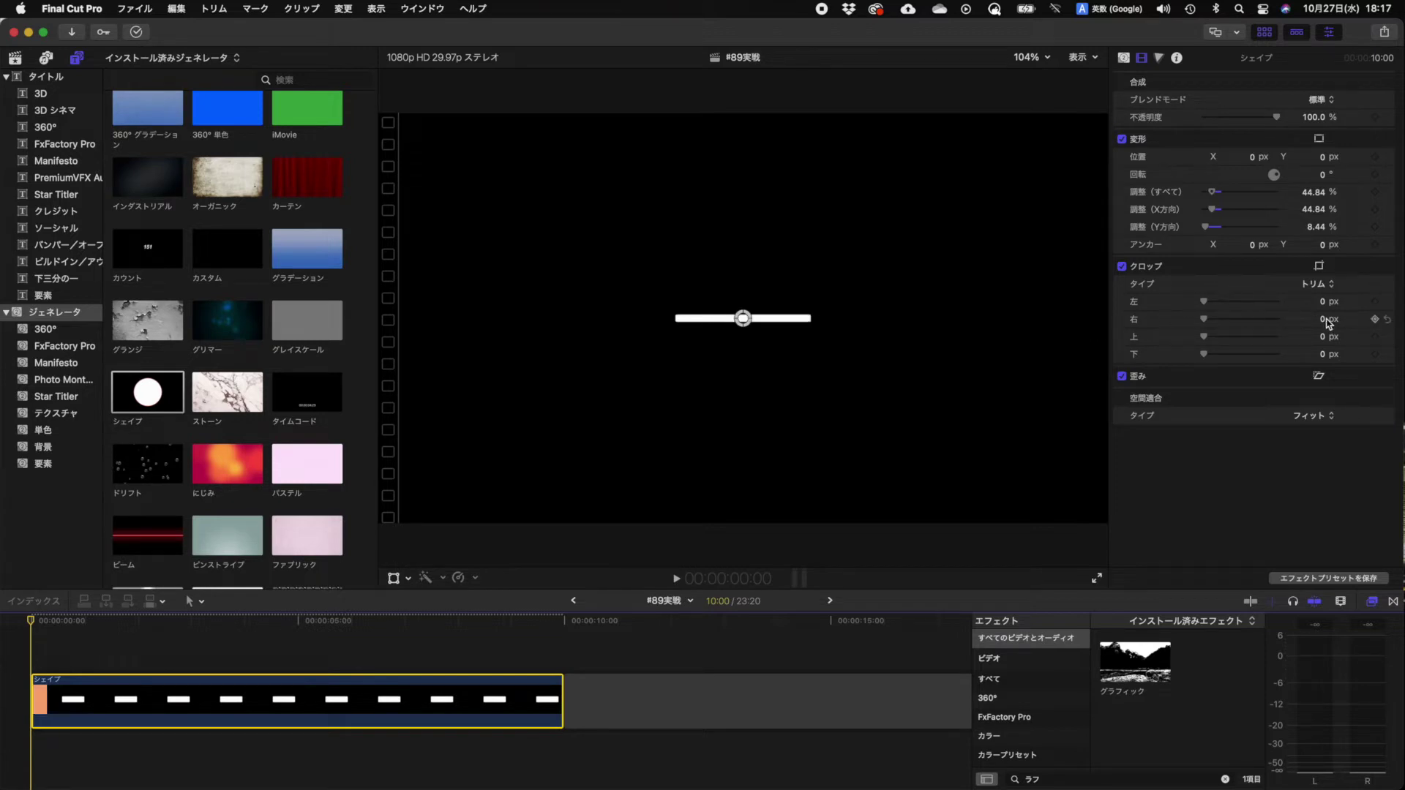
left_click_drag(1220, 319, 1277, 319)
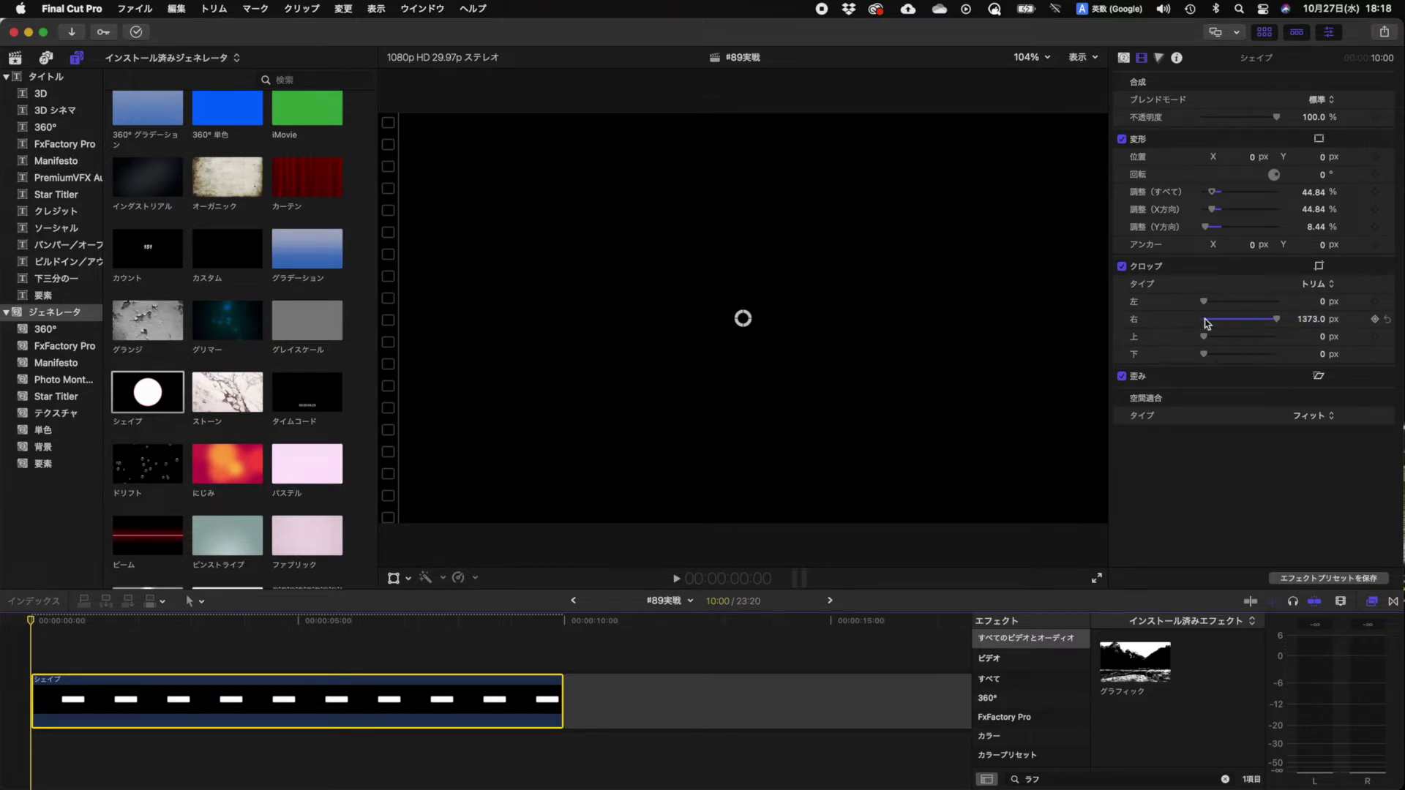
left_click_drag(1309, 319, 1310, 319)
left_click(1375, 320)
key("space")
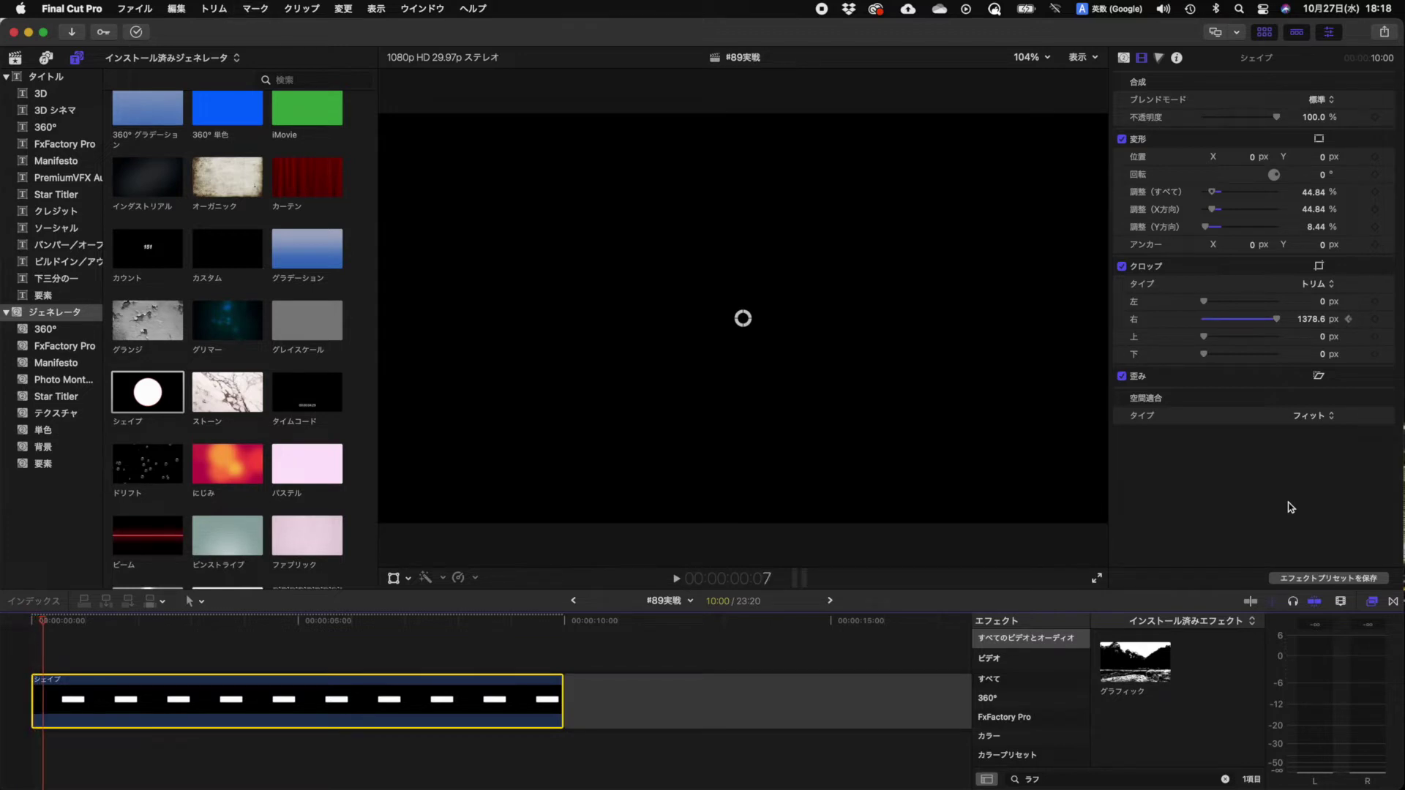
mouse_move(1276, 320)
left_mouse_down()
mouse_move(1221, 323)
mouse_move(1242, 324)
left_mouse_up()
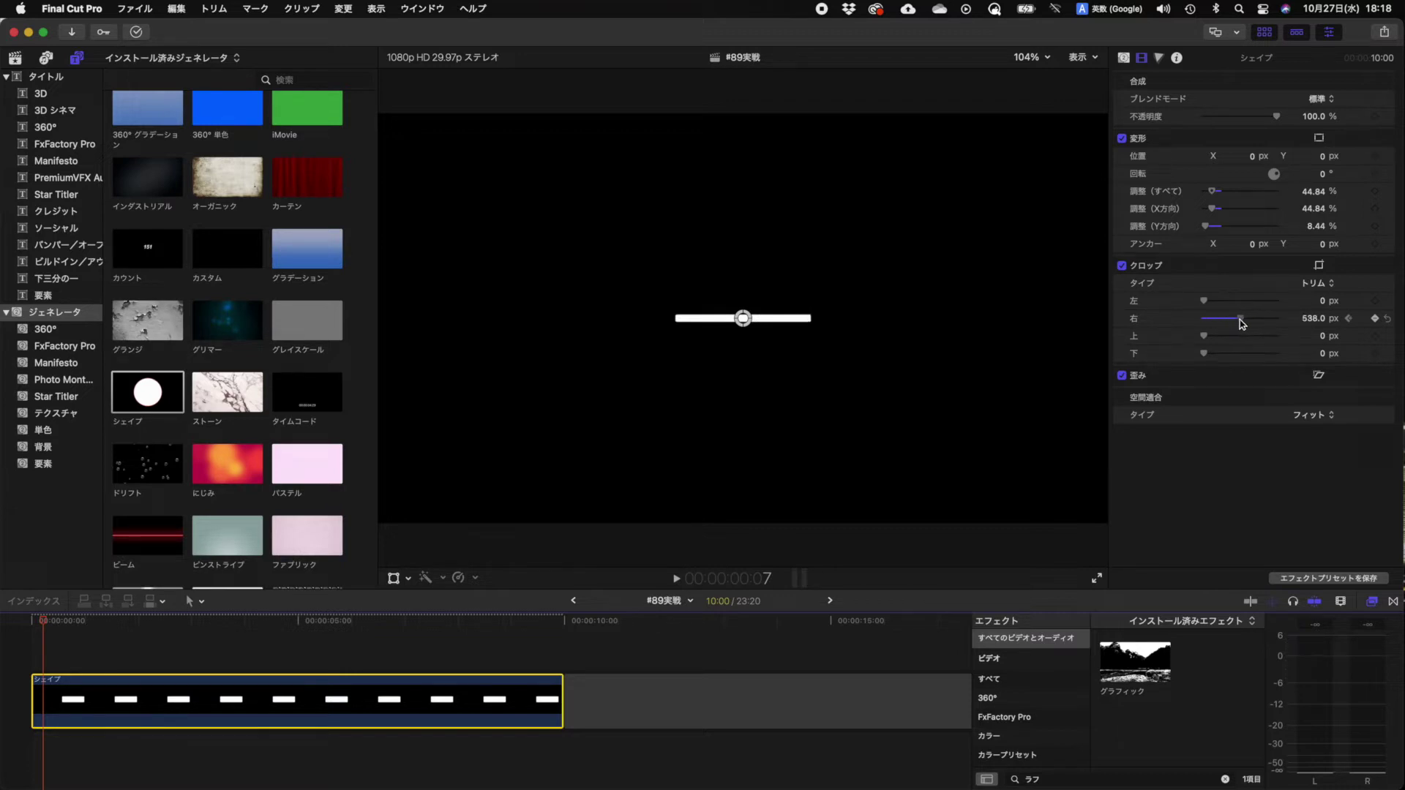
left_click(1375, 319)
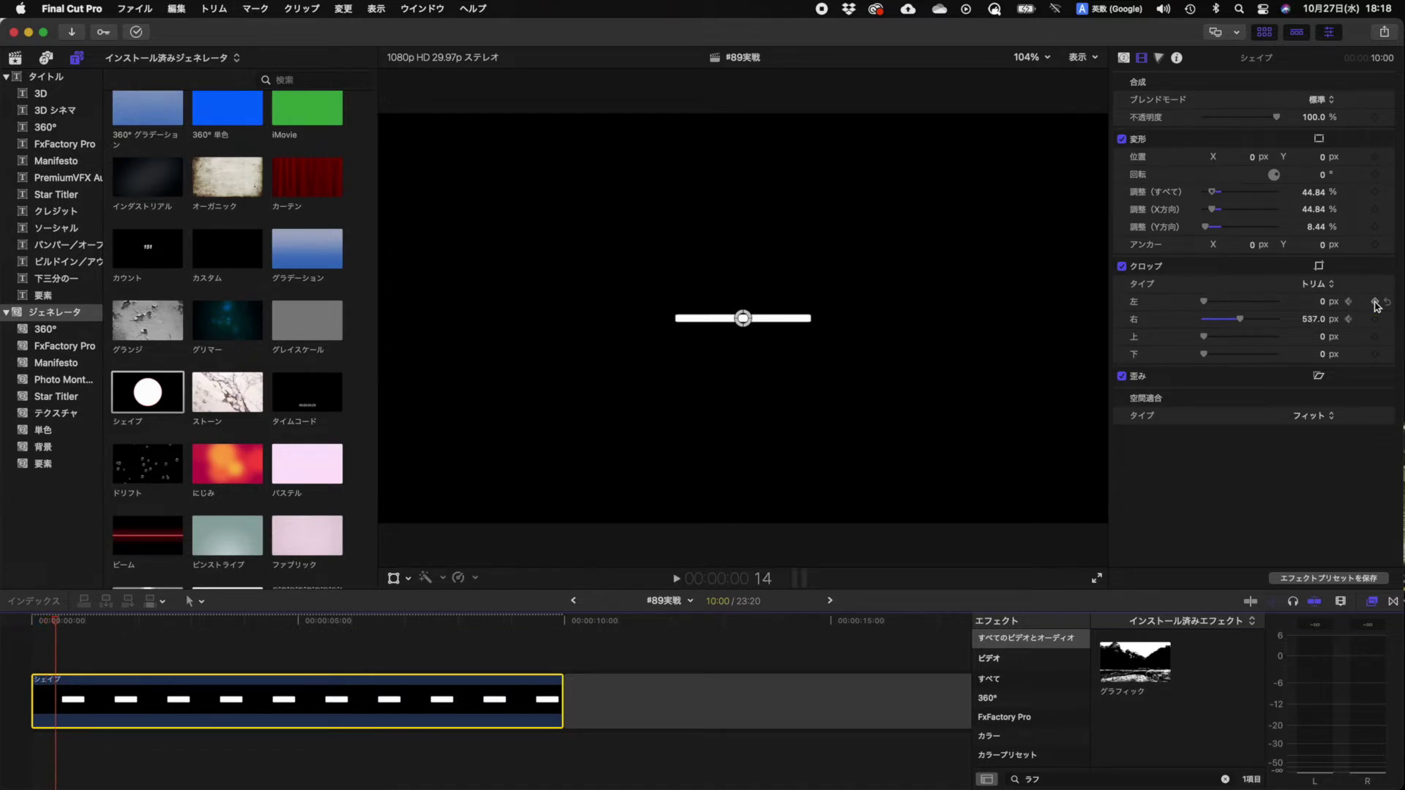
Keyframe Crop Left from 0 to 1365.4 px, preview the wipe, and paste a copy after the clip
left_click_drag(1210, 300, 1271, 309)
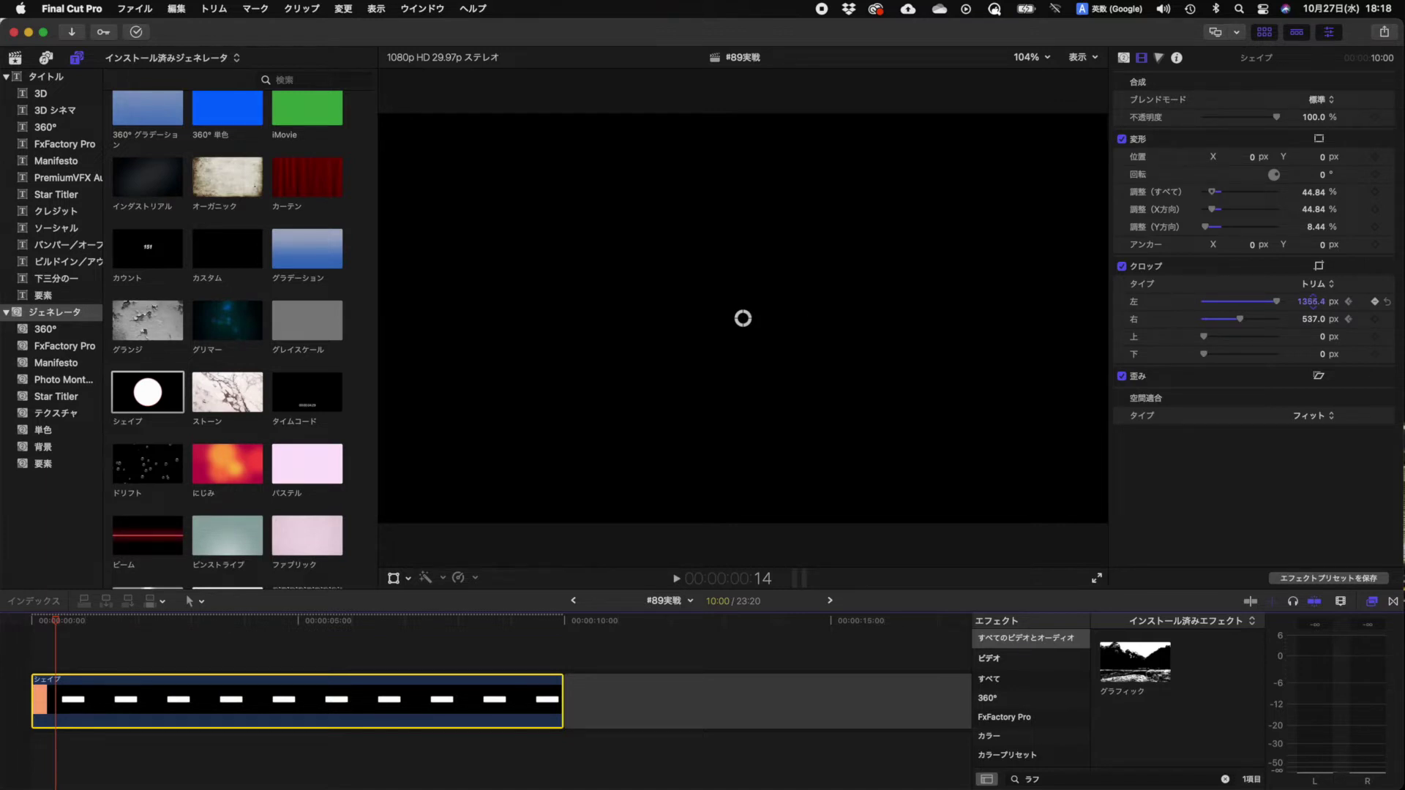
left_click_drag(1314, 302, 1352, 325)
left_click_drag(62, 624, 75, 618)
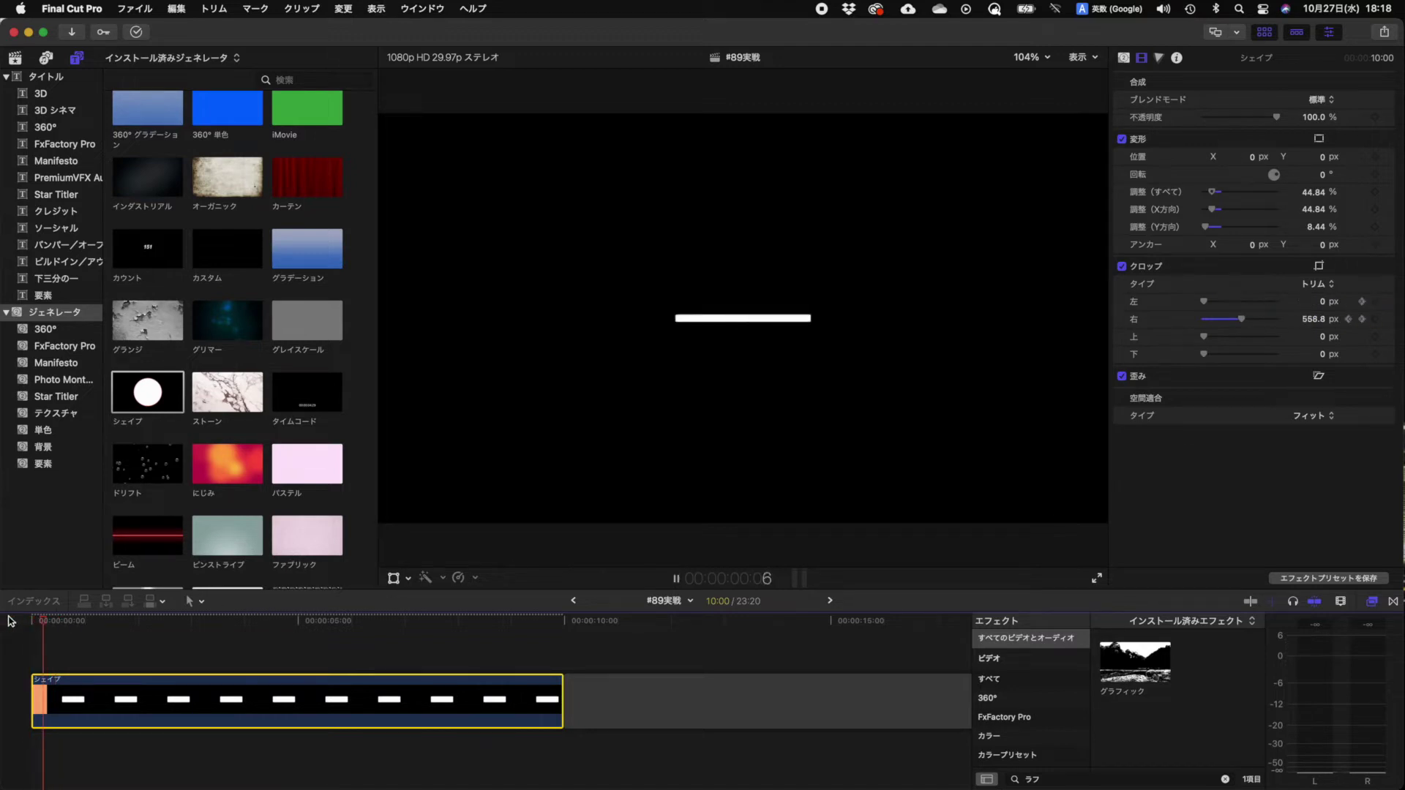
mouse_move(81, 621)
left_mouse_down()
mouse_move(34, 621)
mouse_move(60, 621)
left_mouse_up()
key("alt+apostrophe")
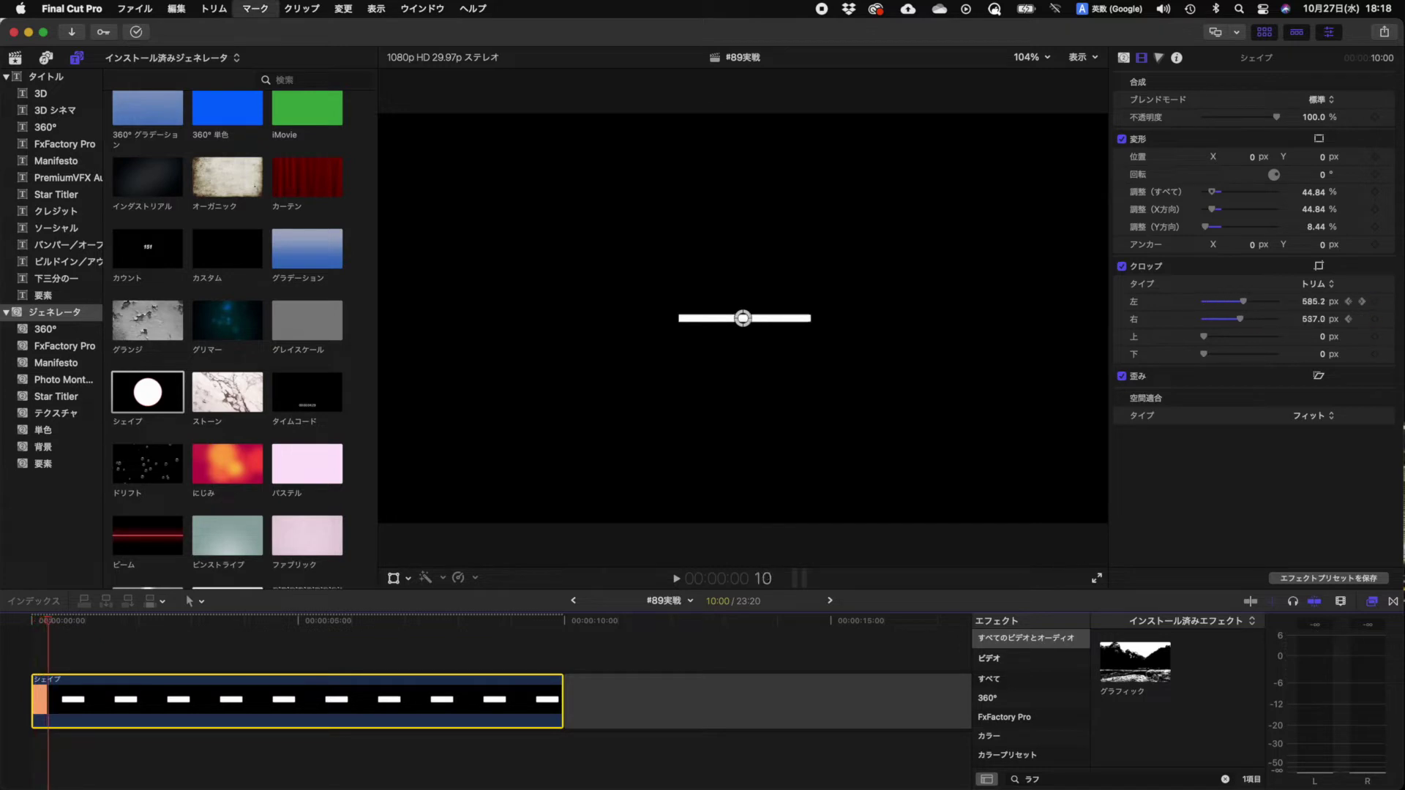
left_click(31, 622)
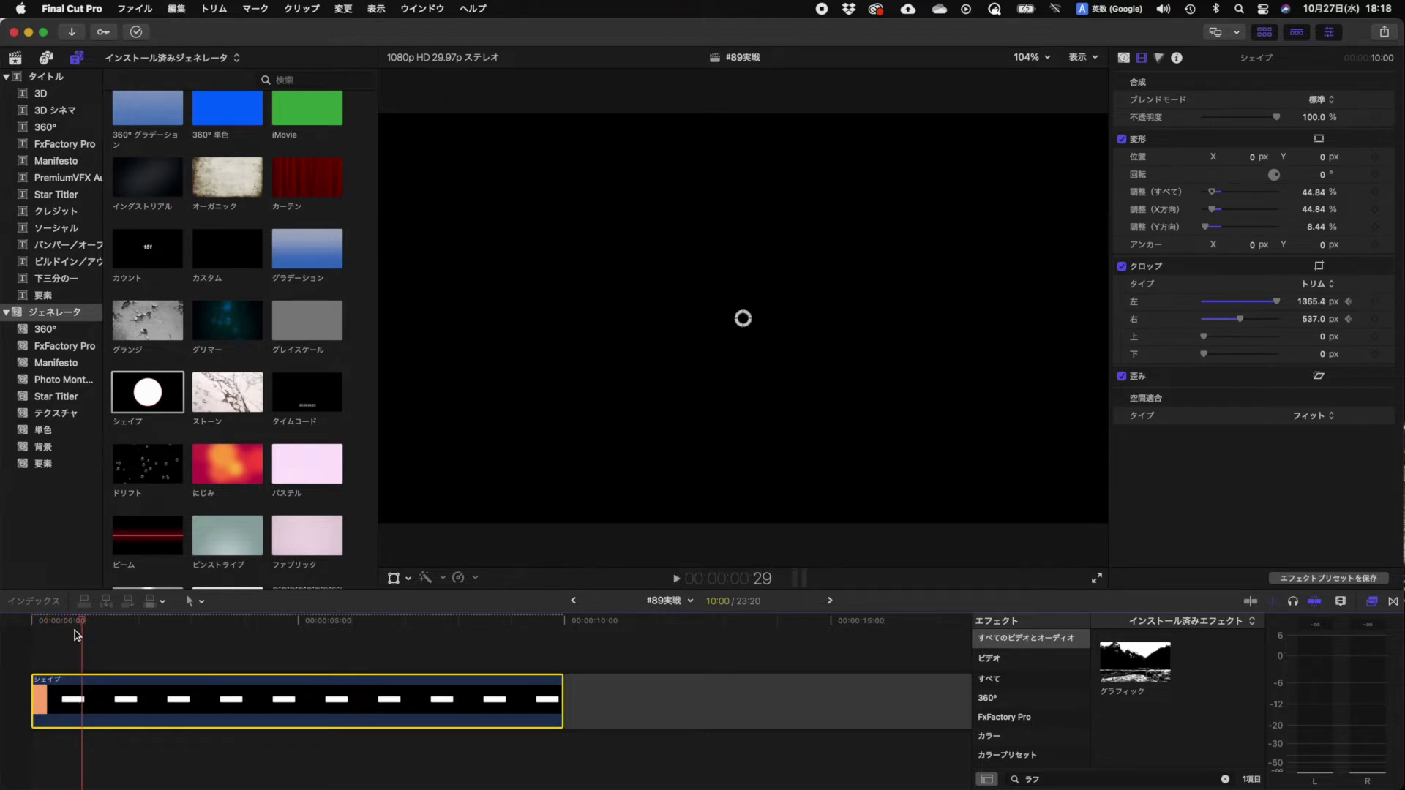
key("Down")
key("cmd+v")
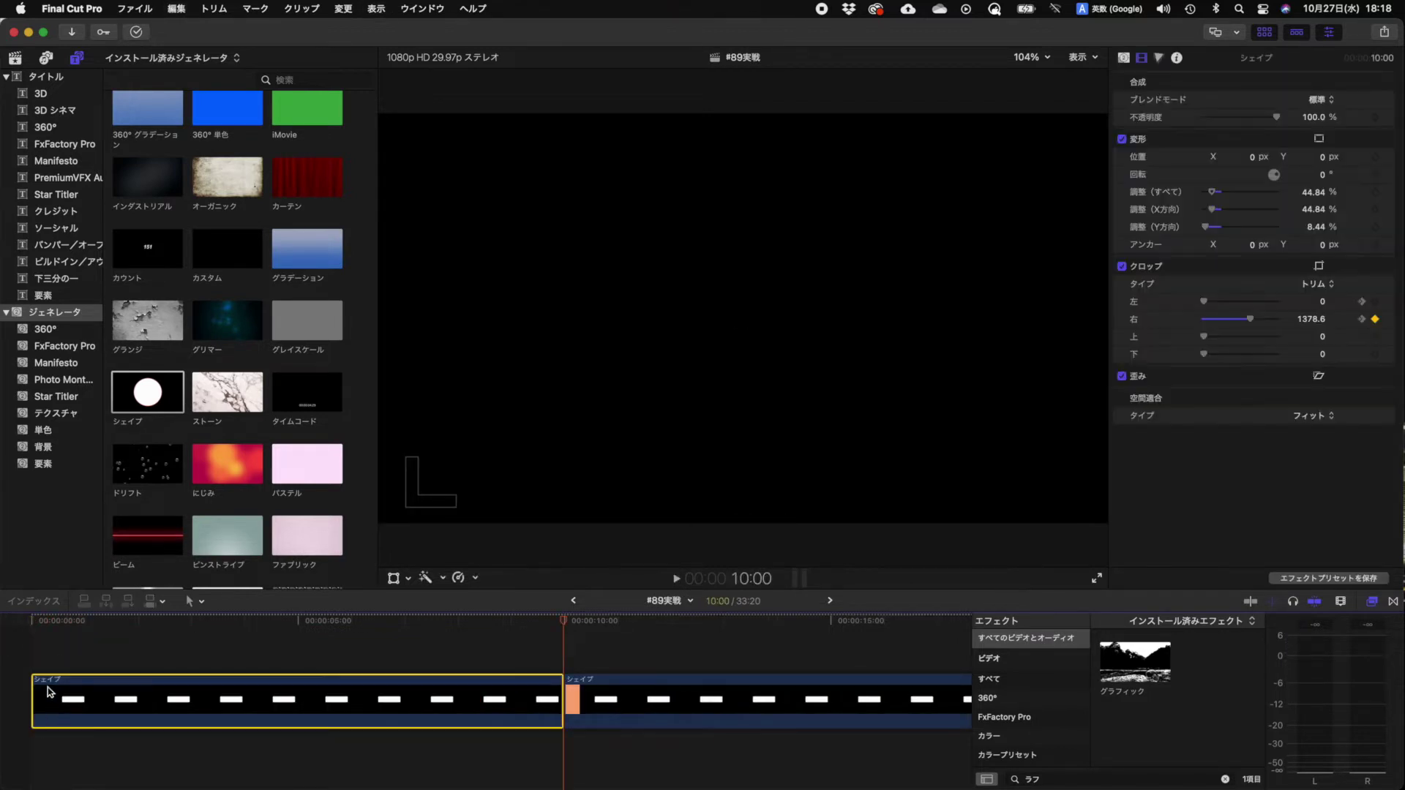
Stack the copied bar clip above the original at the timeline start
left_click_drag(49, 701, 54, 634)
left_click(38, 621)
left_click_drag(33, 621, 50, 621)
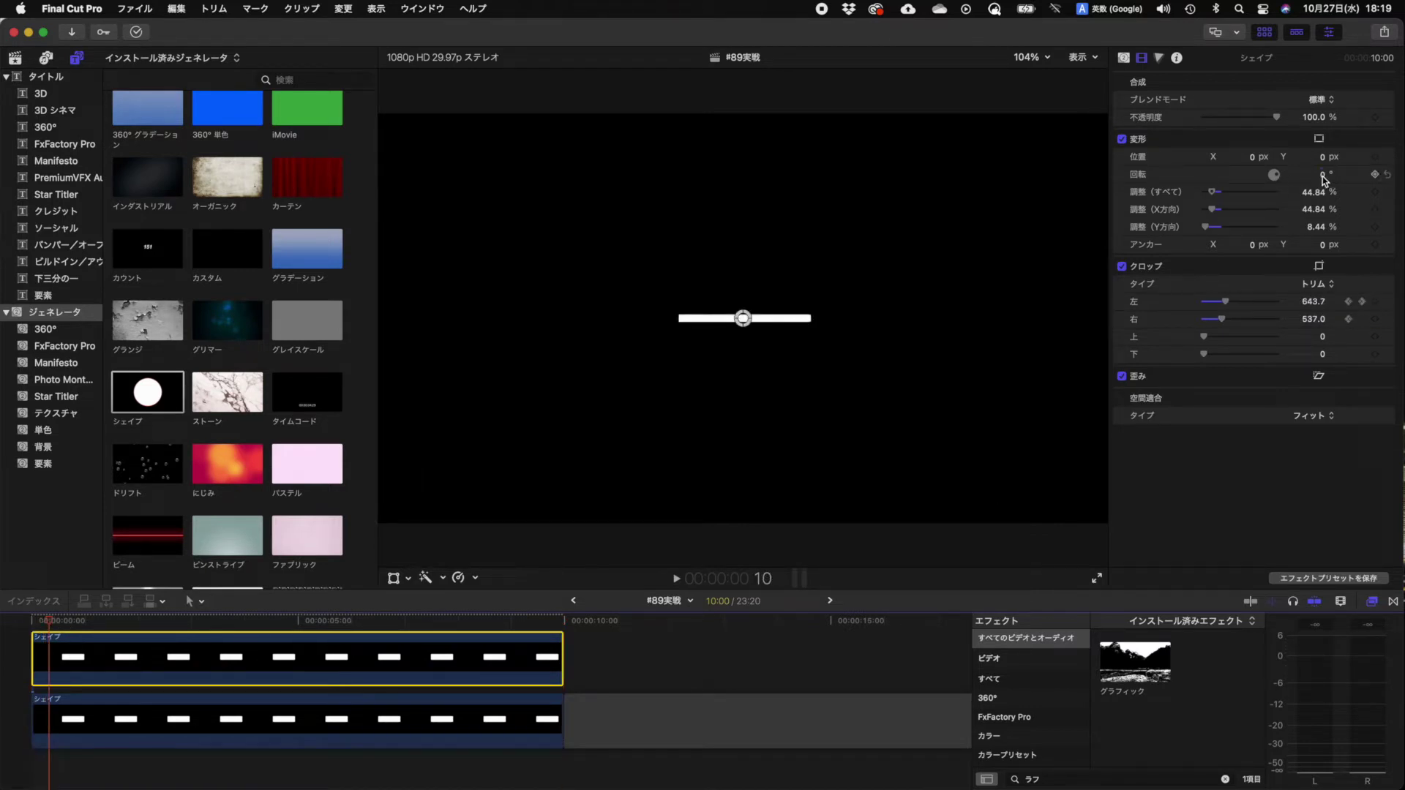
Rotate the copied bar to 12° and raise its Position Y to 70 px
type("10")
key("Return")
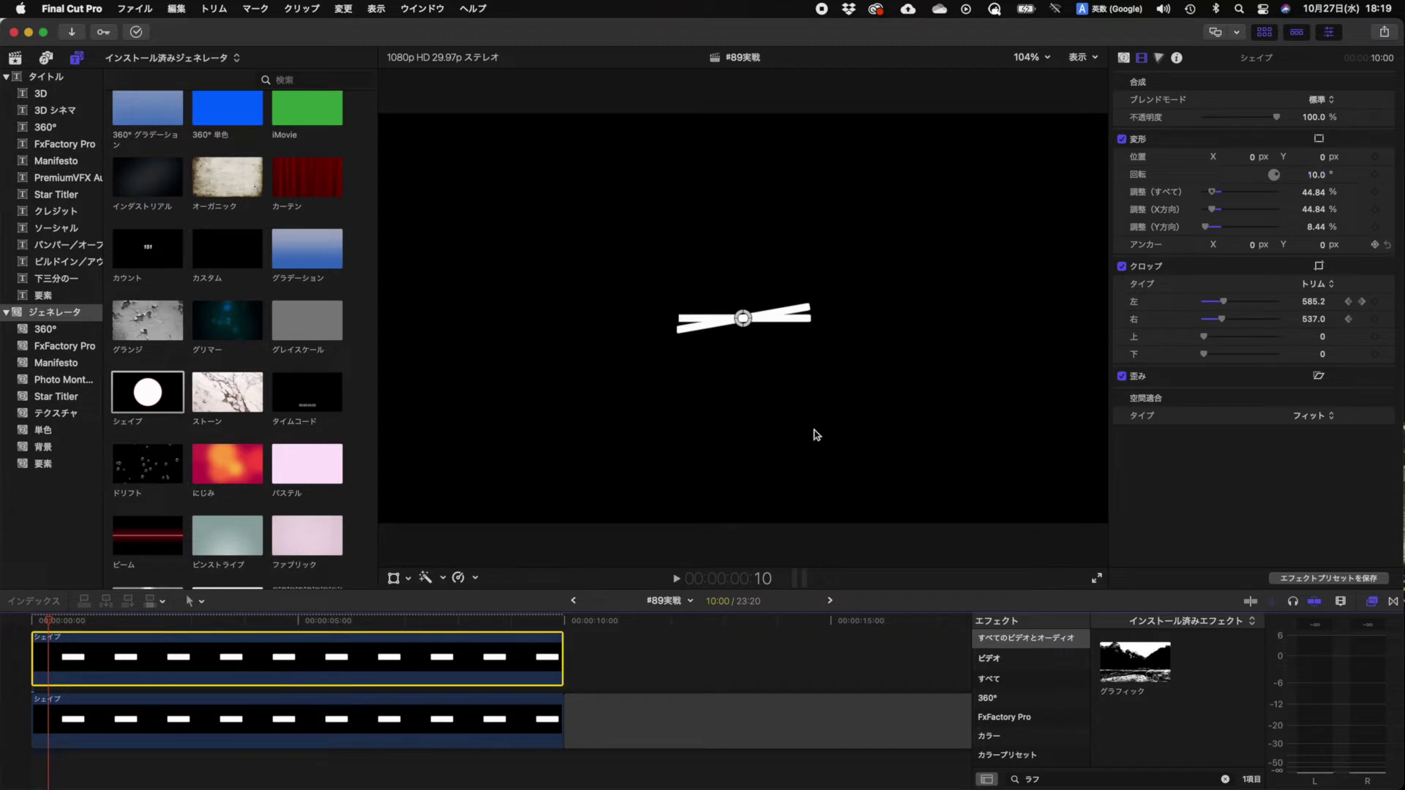
left_click(38, 622)
key("space")
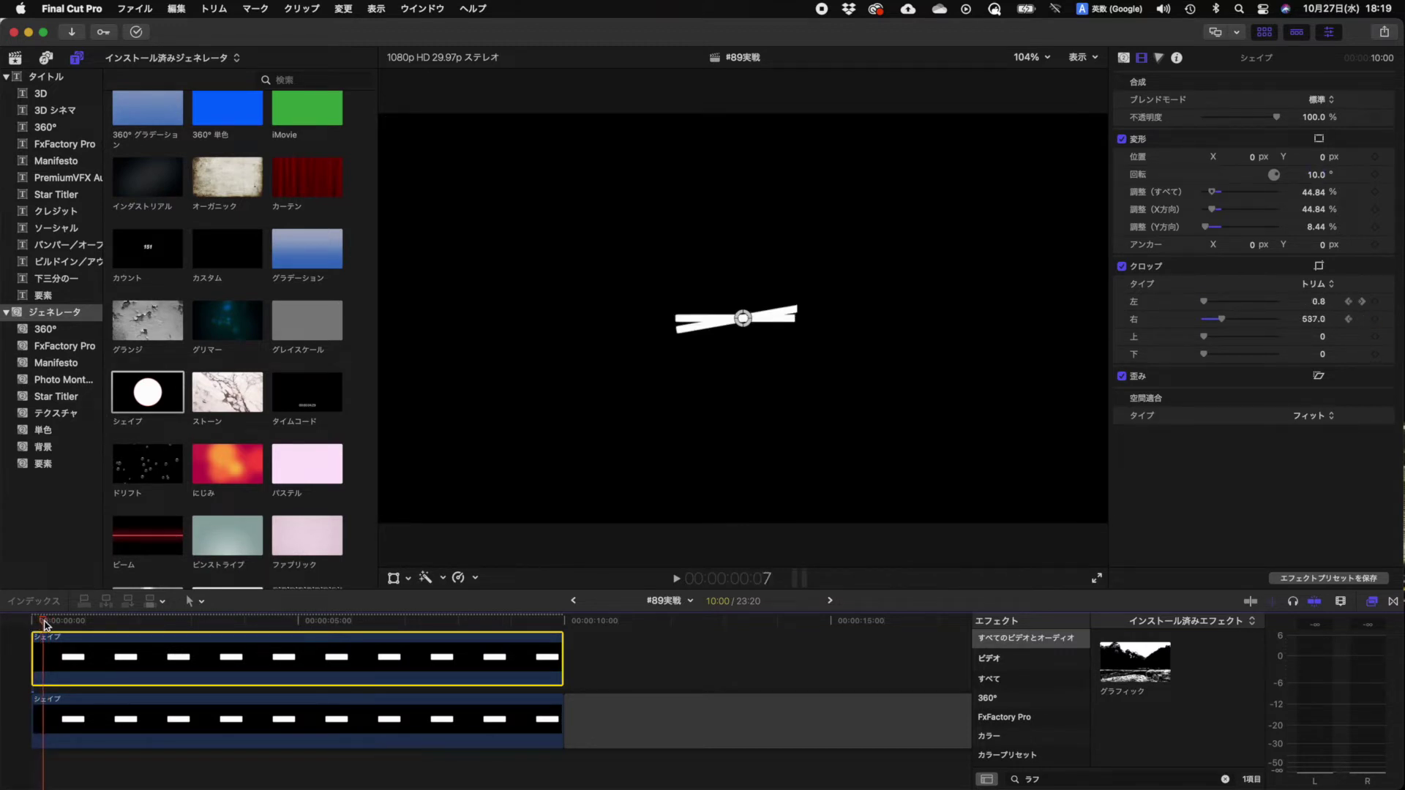
key("Up")
left_click(1315, 191)
left_click_drag(1321, 159, 1322, 106)
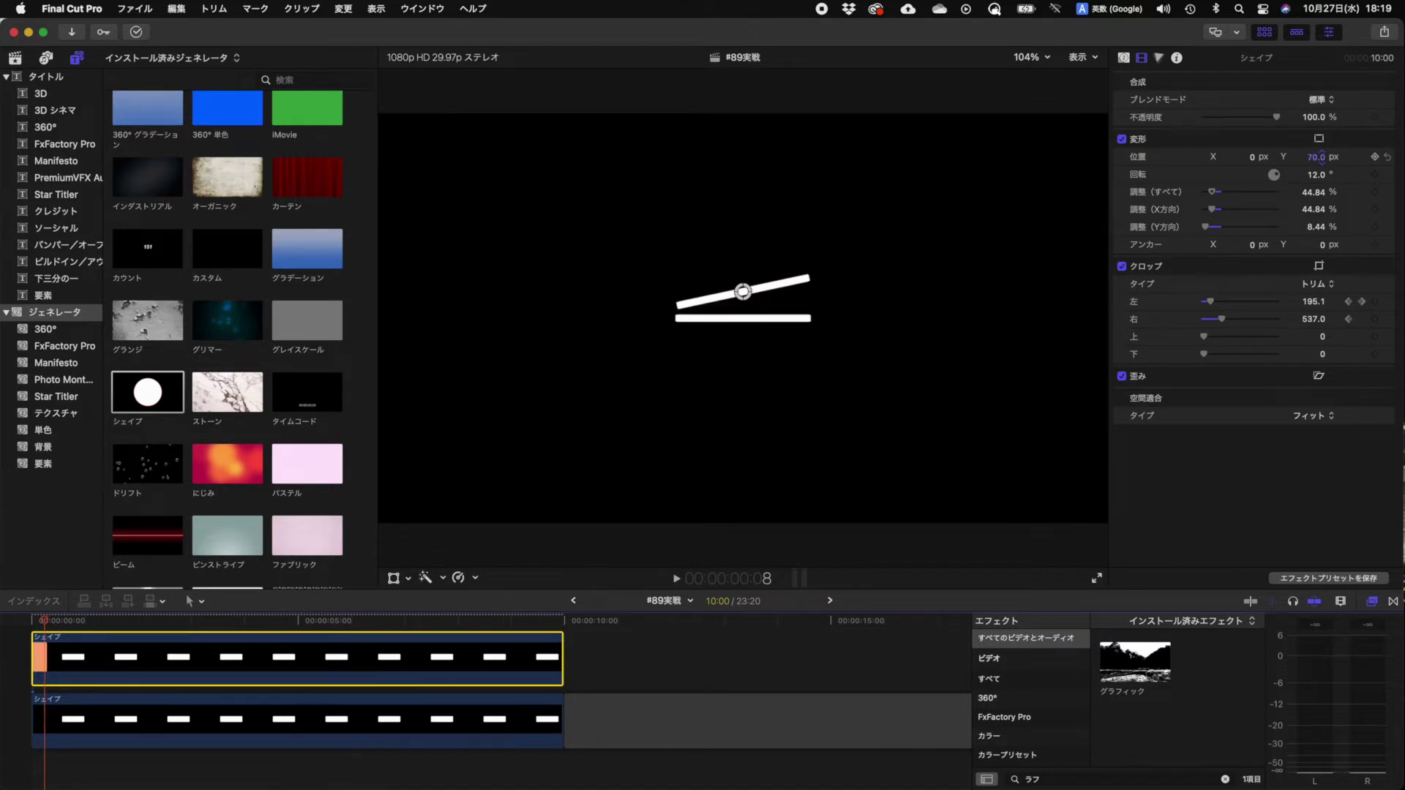
left_click_drag(45, 620, 30, 619)
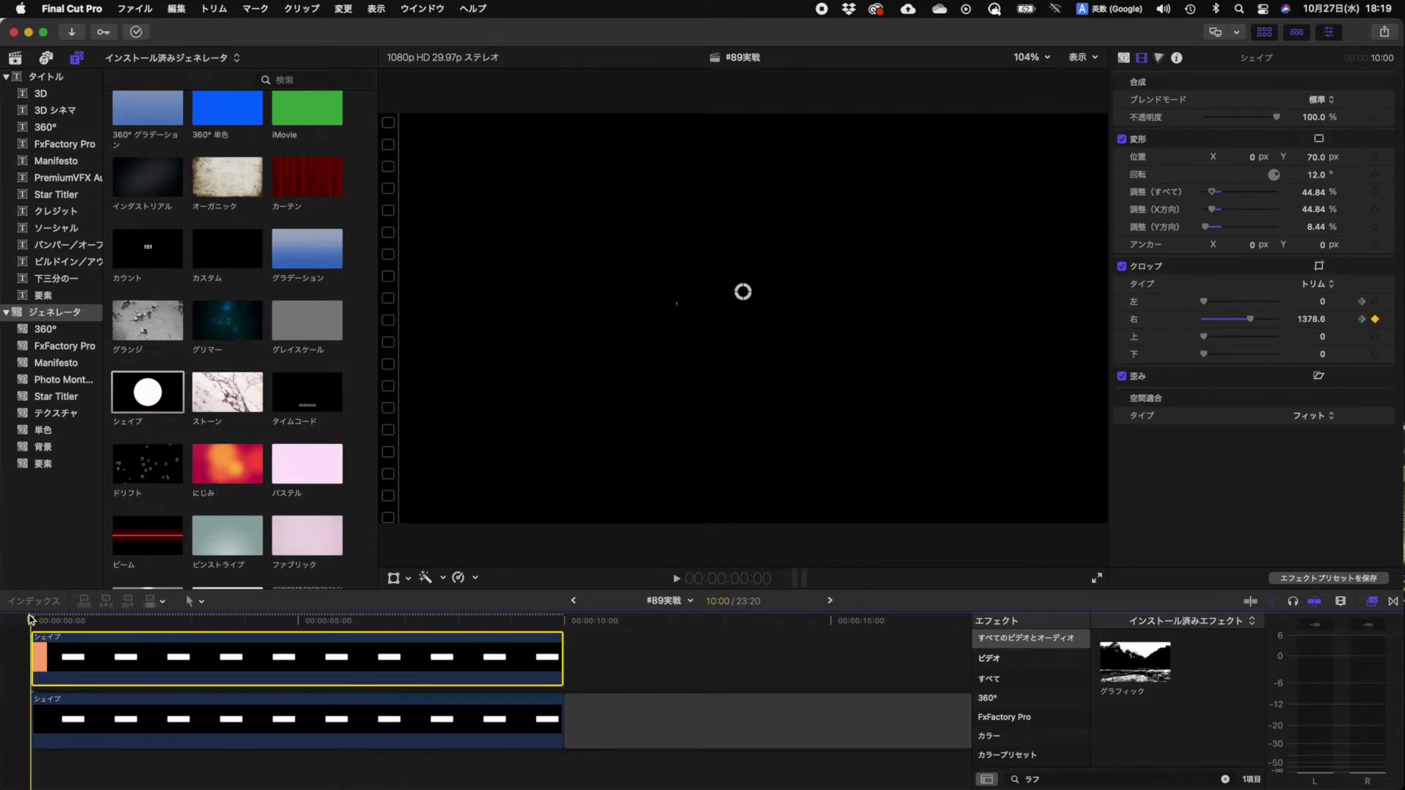
Step frame by frame through the bars' crop animation to check where they vanish
key("space")
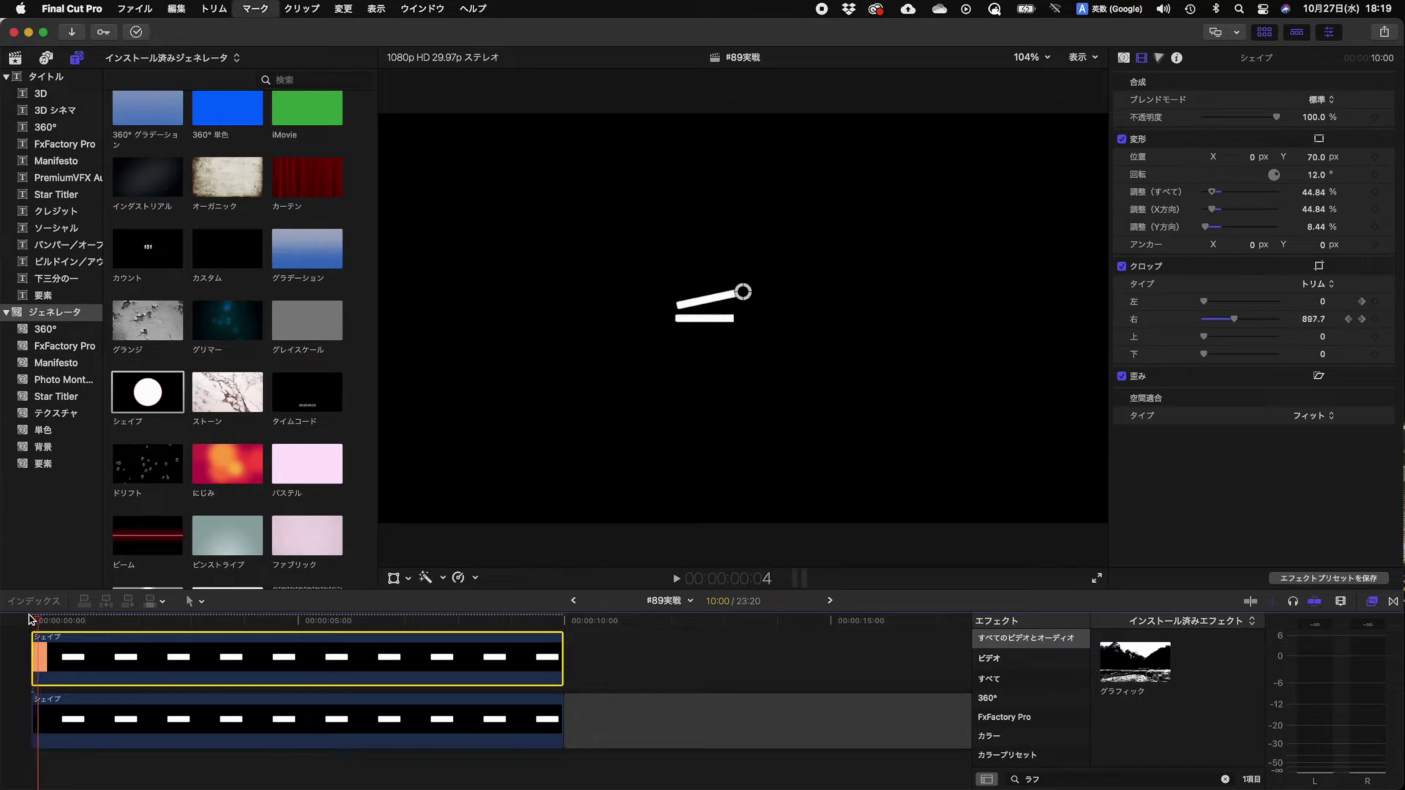
key("Right")
key("Right")
key("Right")
key("Right")
key("Right")
key("Right")
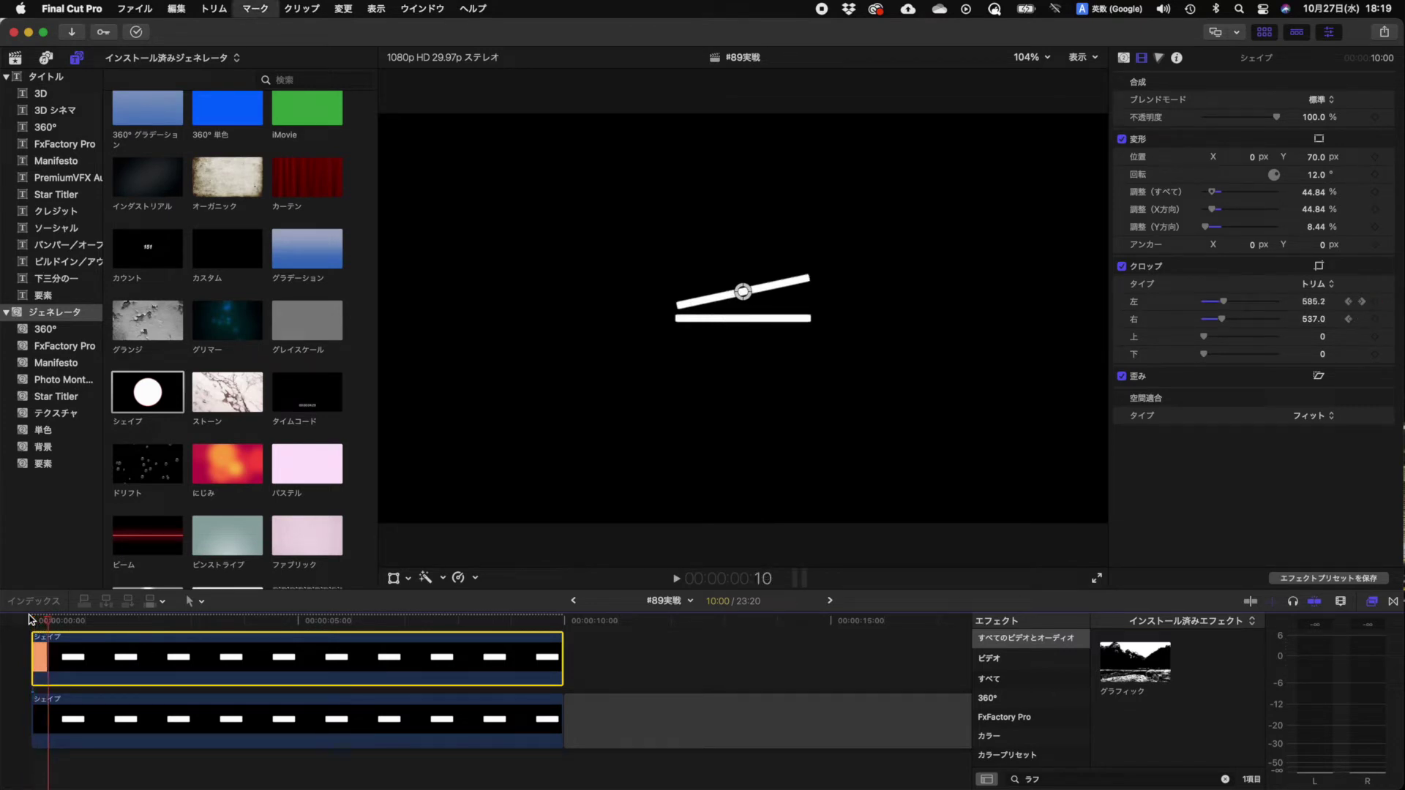
key("Right")
key("Right")
key("Right")
key("Right")
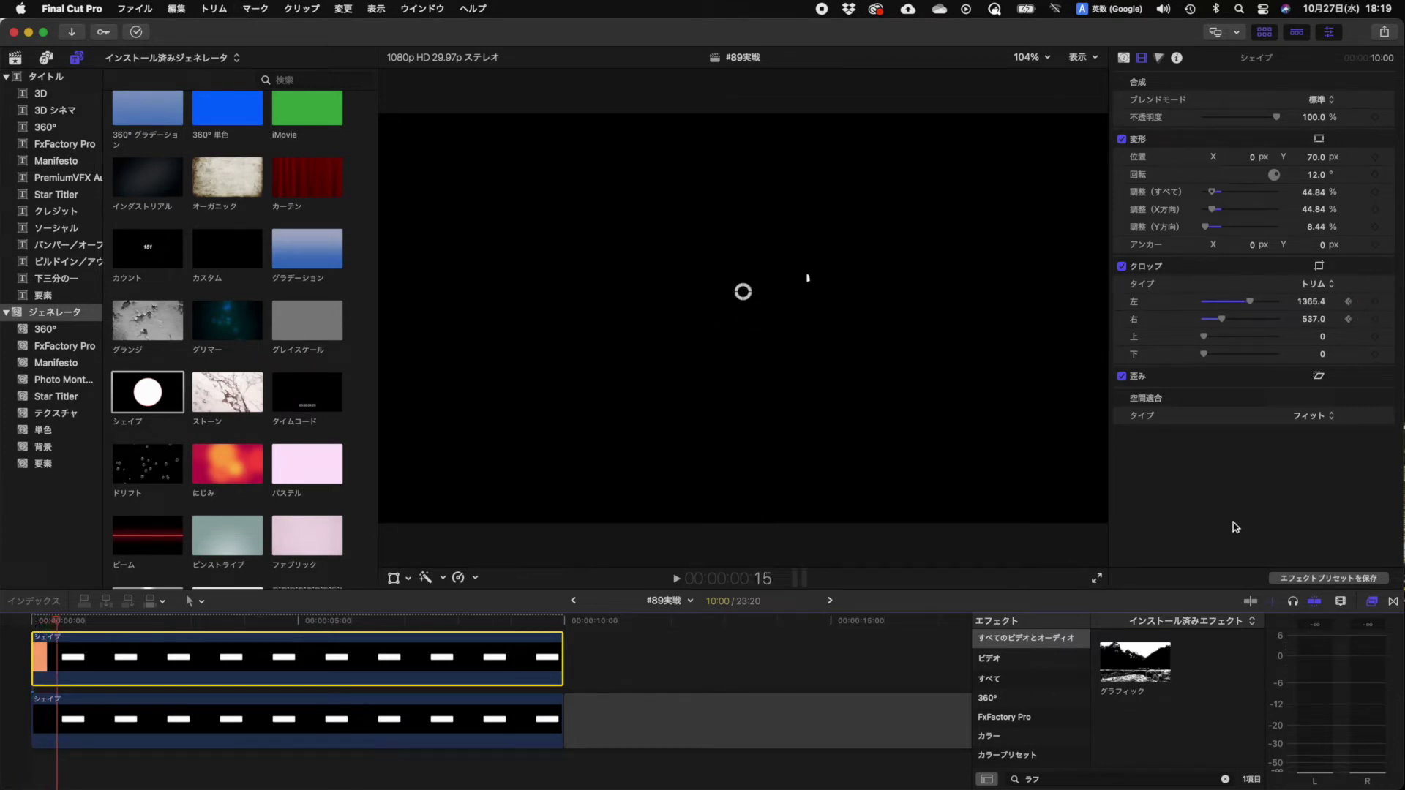
scroll(762, 711, "down", 2)
left_click(22, 626)
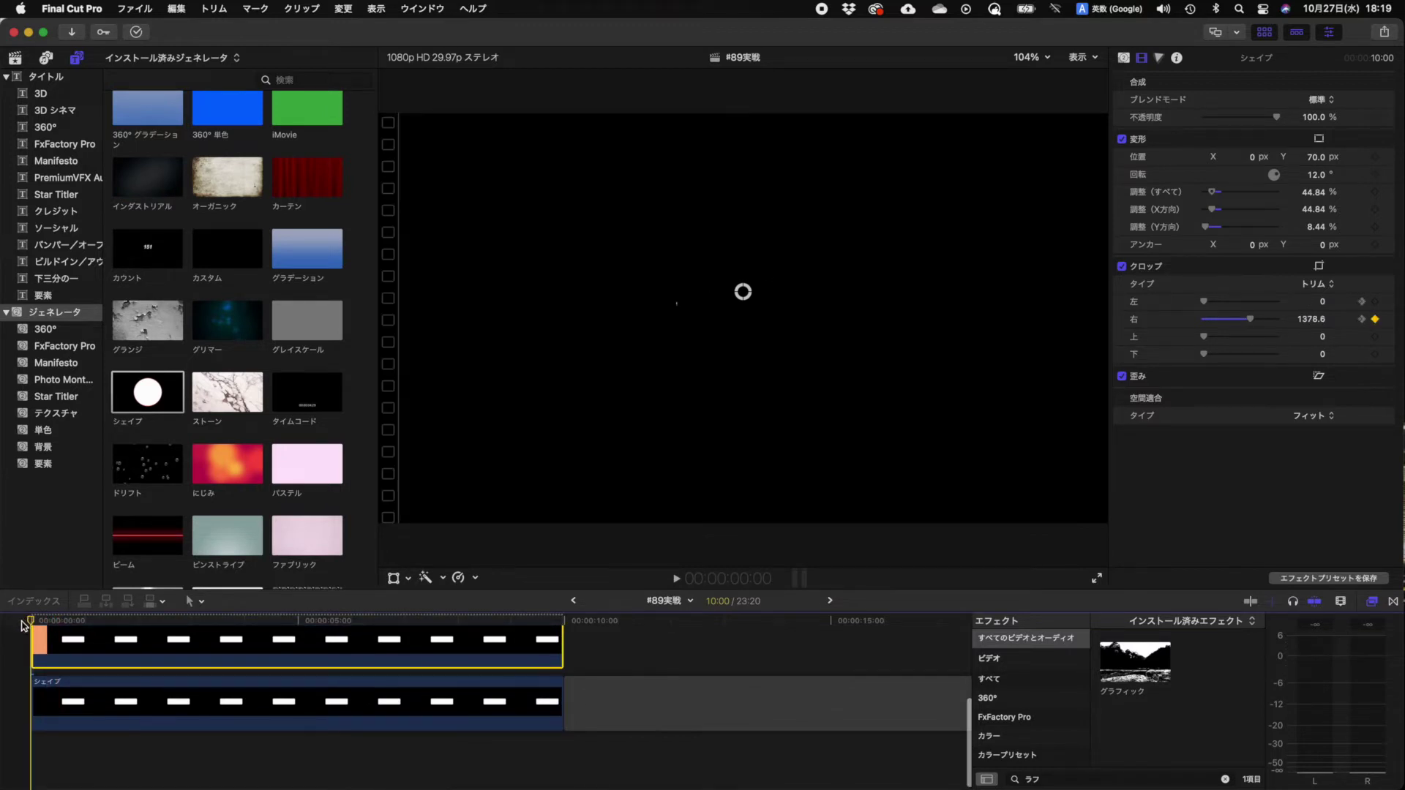
key("Right")
key("Right")
key("Right")
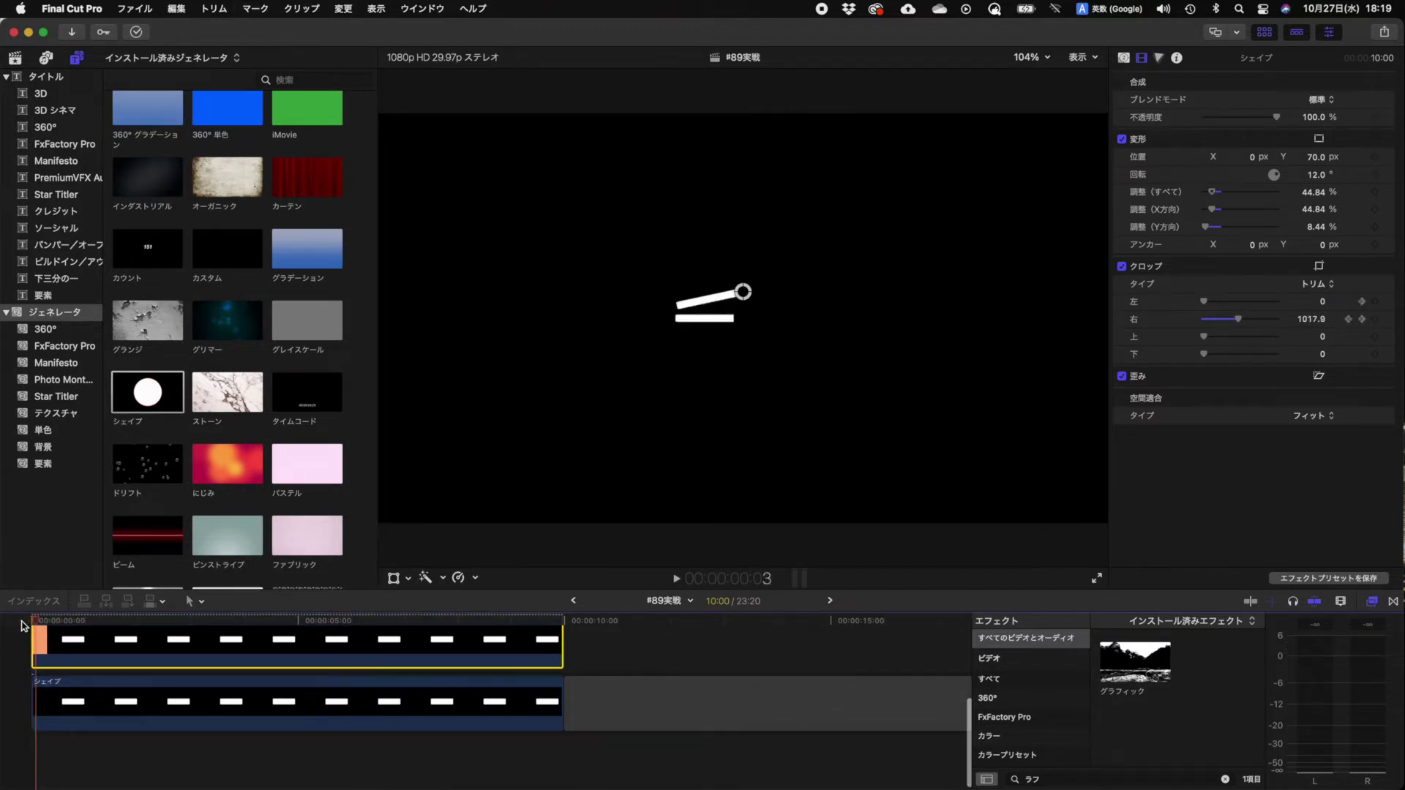
key("Right")
key("Right")
key("Right")
key("Right")
key("Right")
key("Right")
key("Right")
key("Right")
key("Right")
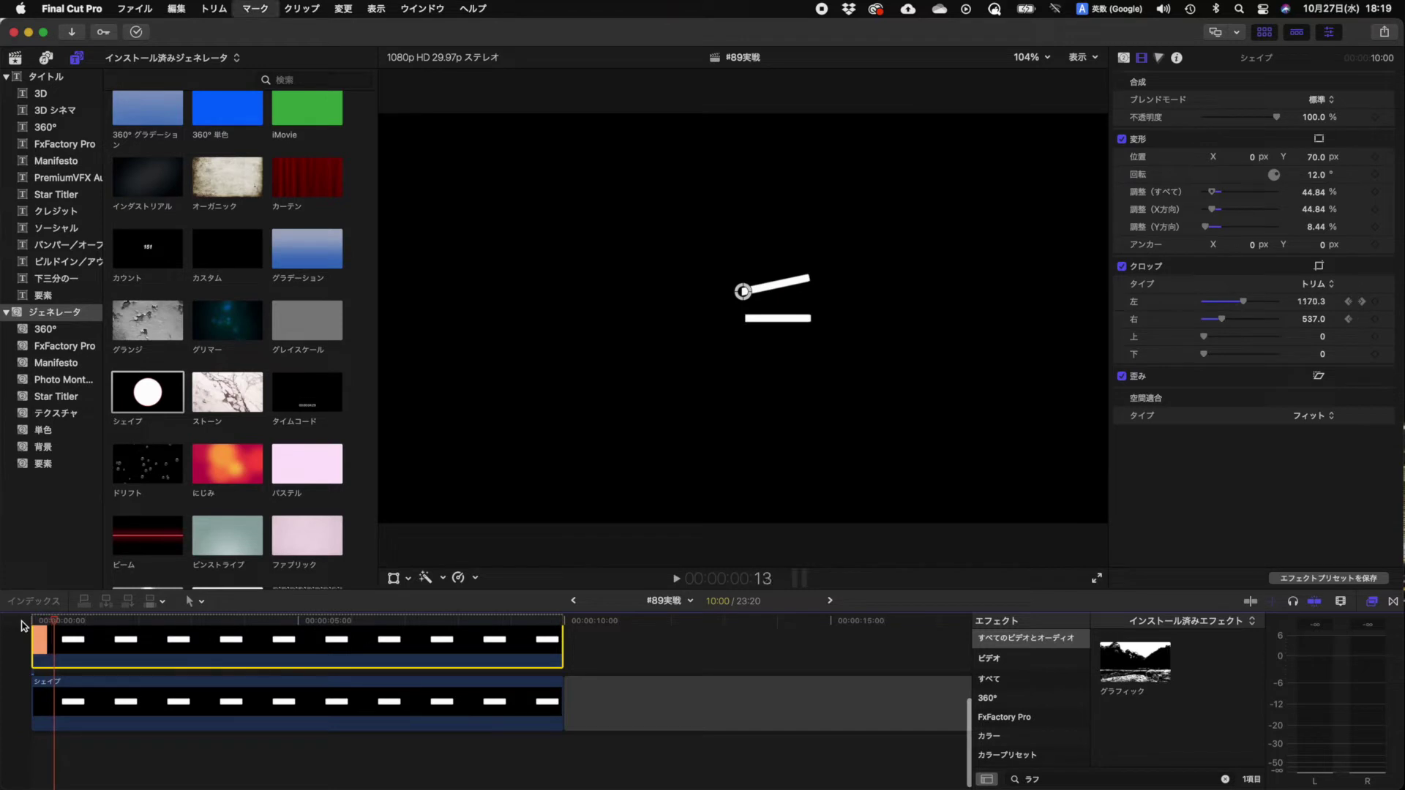
key("Right")
key("Right")
key("Left")
key("Left")
key("Left")
key("Left")
key("Left")
key("Left")
key("Left")
key("Left")
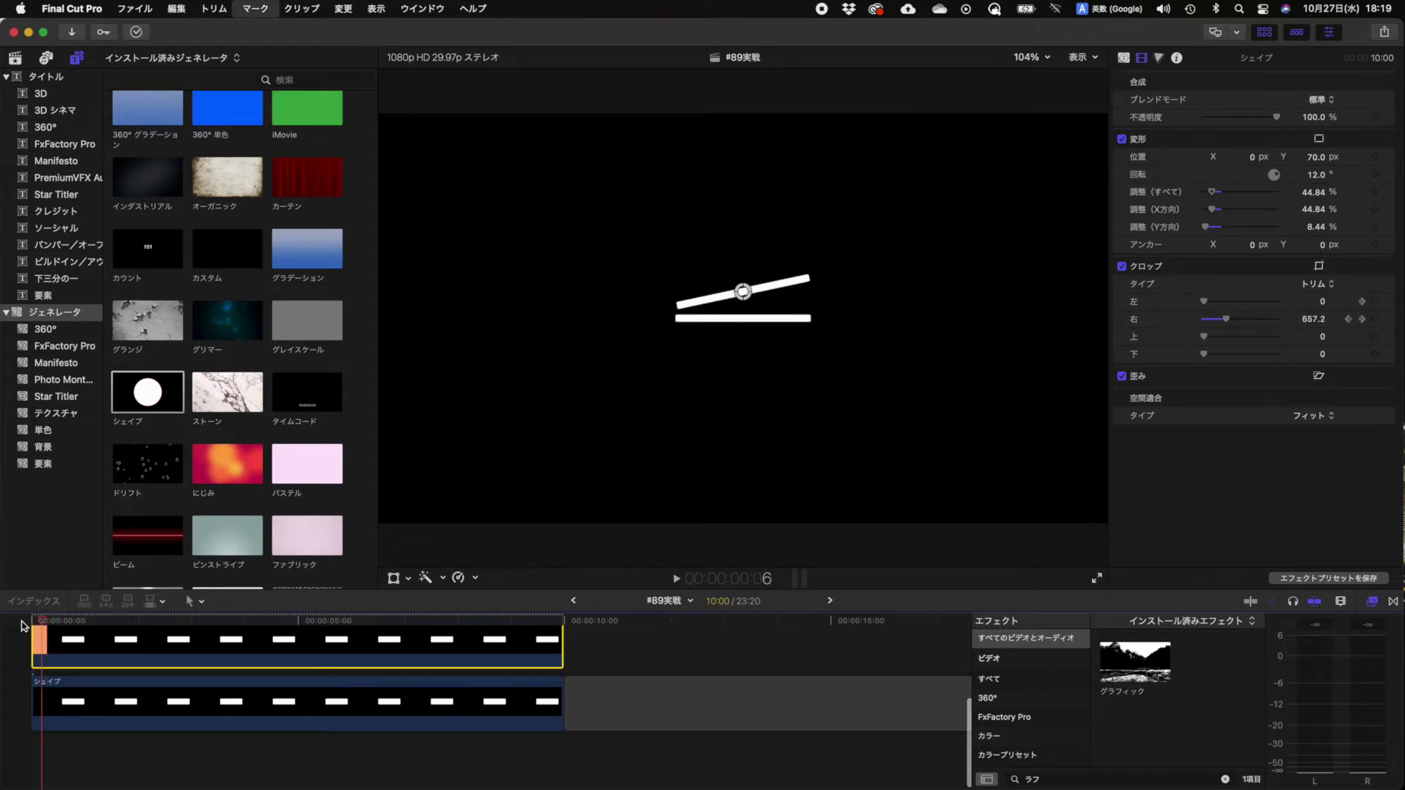
key("Left")
key("Left")
scroll(100, 647, "up", 2)
key("Home")
Set the tilted bar's Crop Right keyframe to 1446.6 px and Crop Left to 1388.4 px
left_click(109, 714)
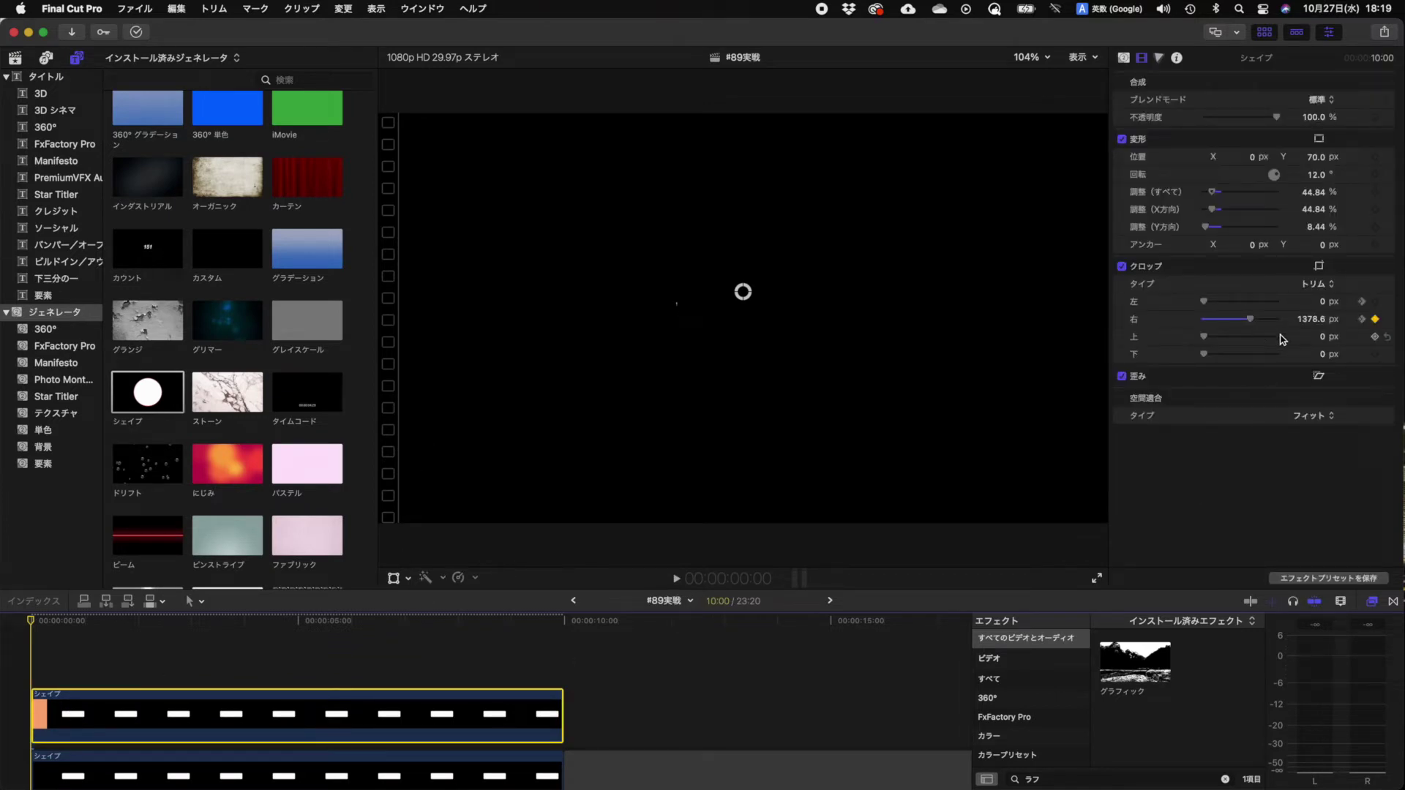
left_click(1155, 268)
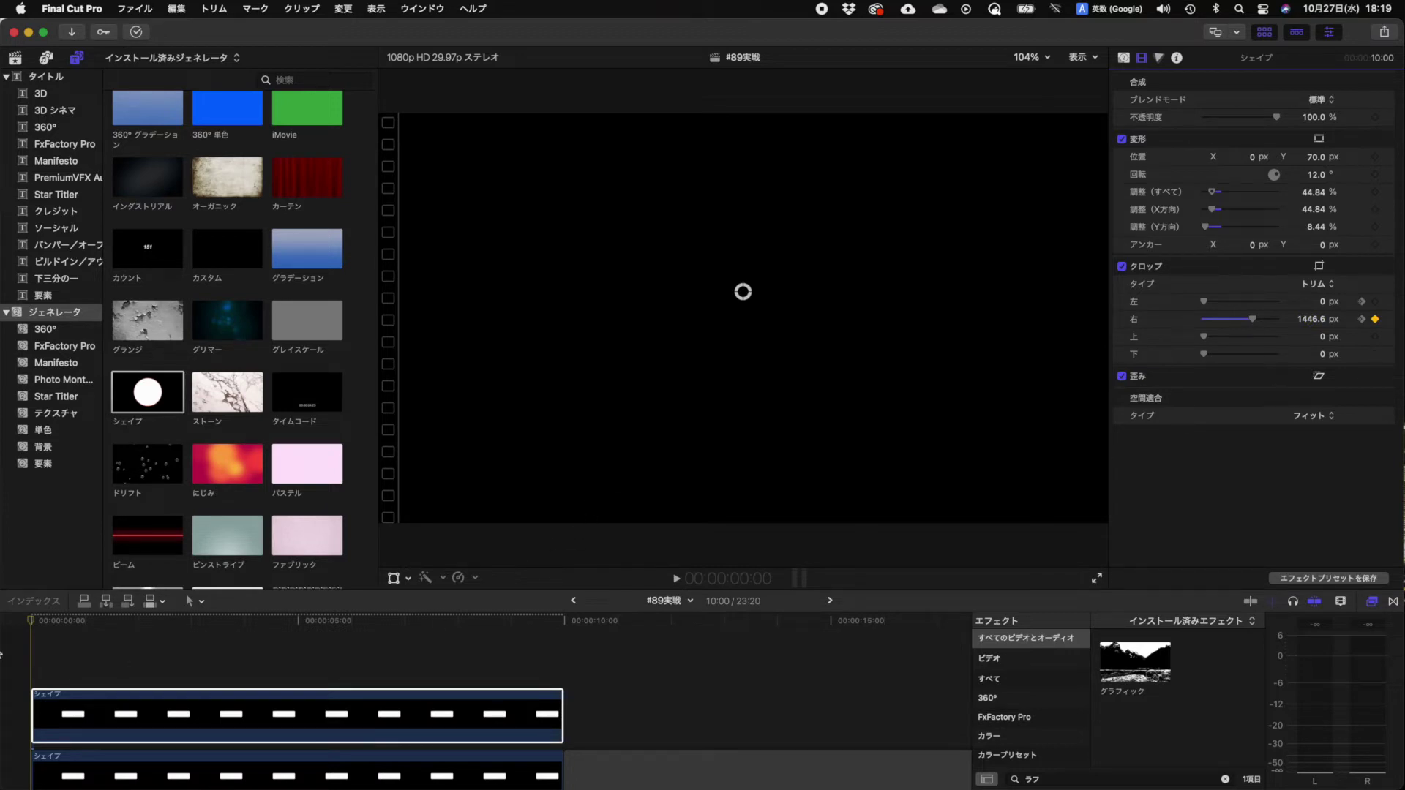
key("space")
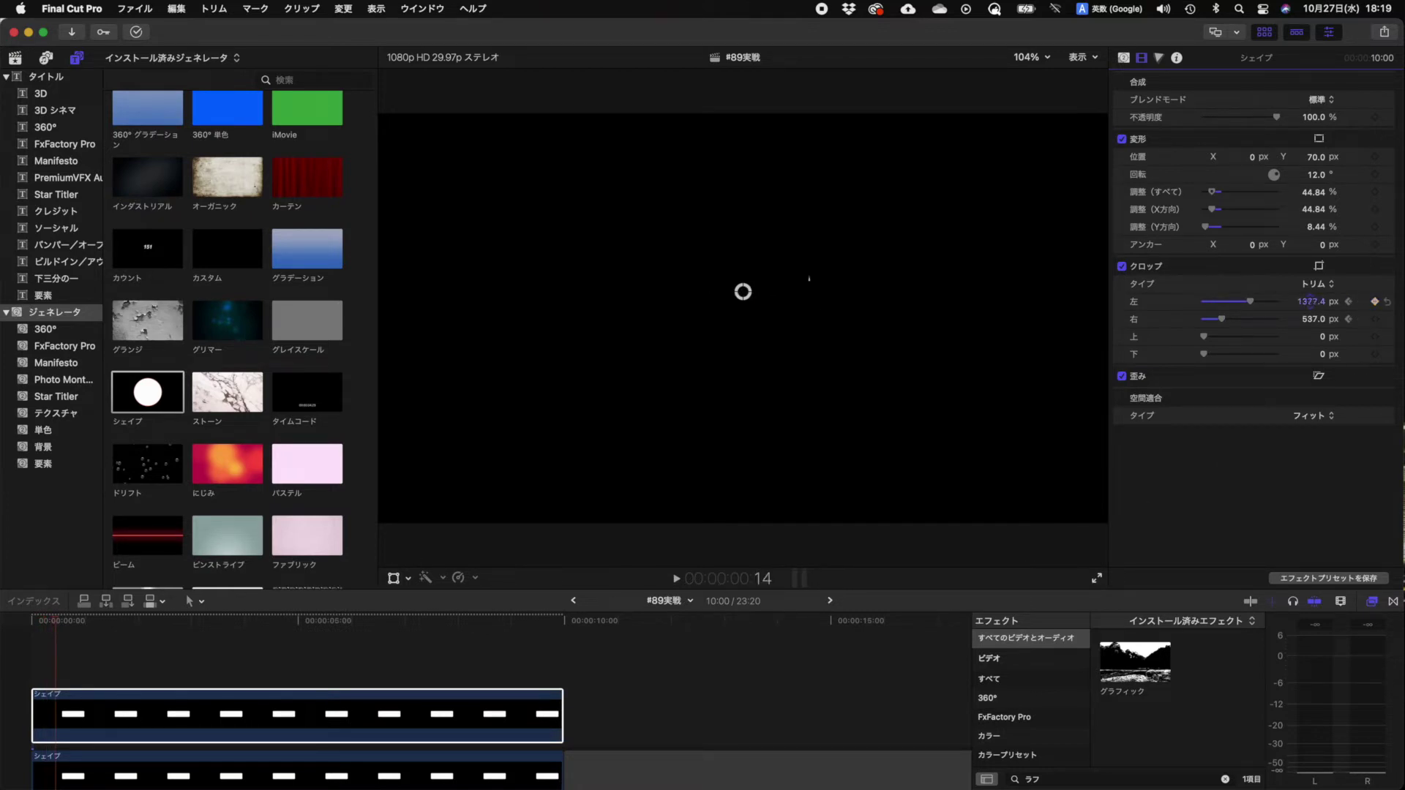
left_click(20, 622)
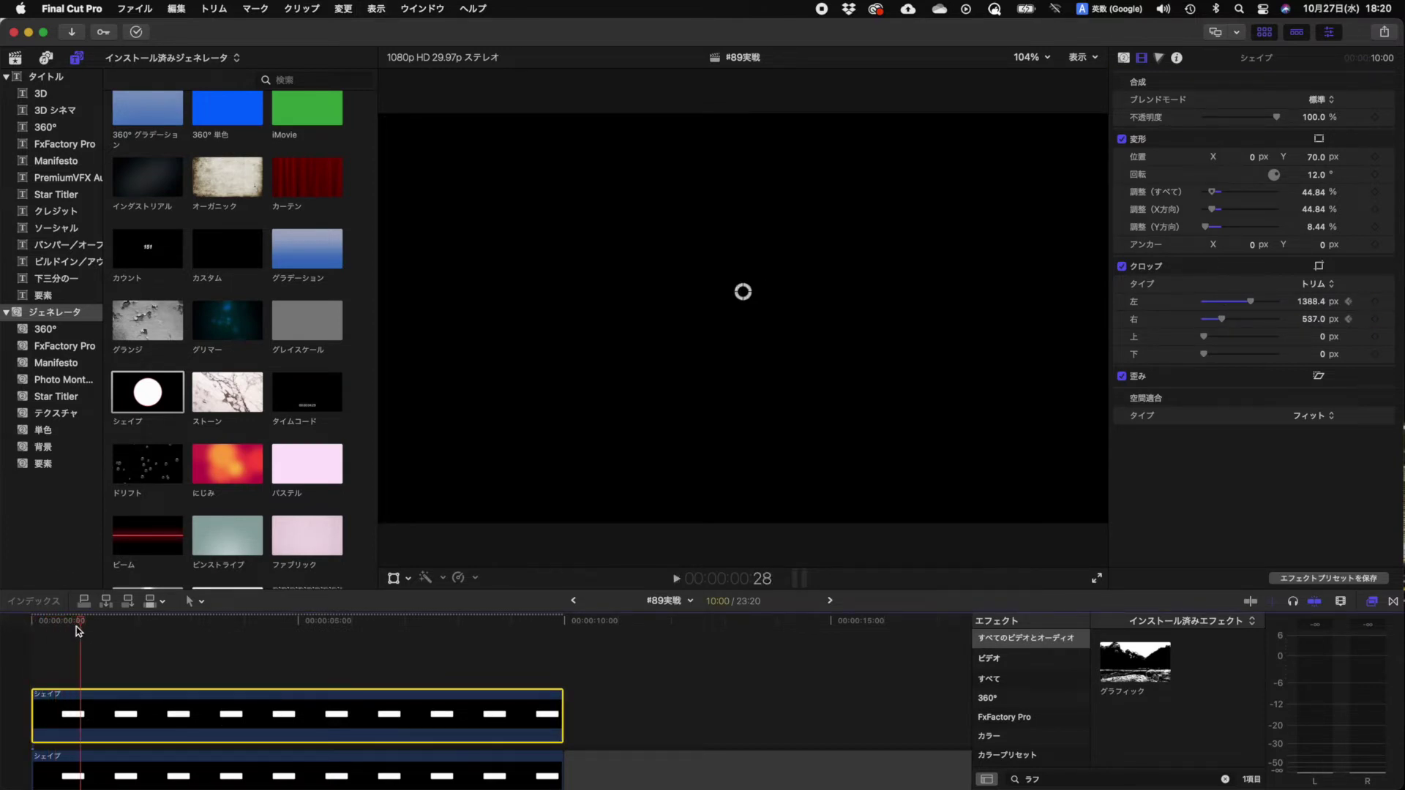
left_click(95, 658)
left_click(97, 723)
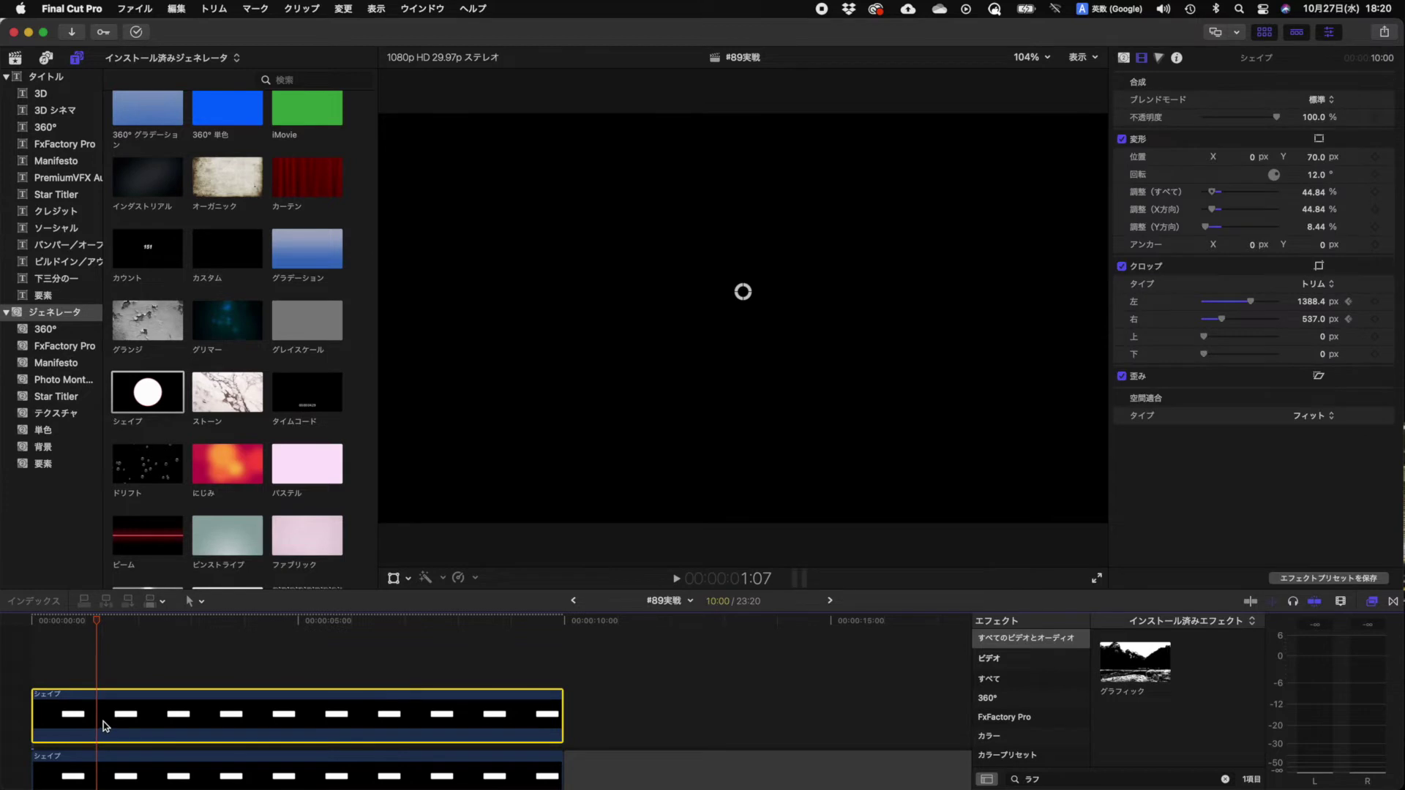
Copy the shape clip and paste a third copy stacked at the timeline start
left_click(7, 623)
key("super+c")
key("alt+v")
left_click(59, 623)
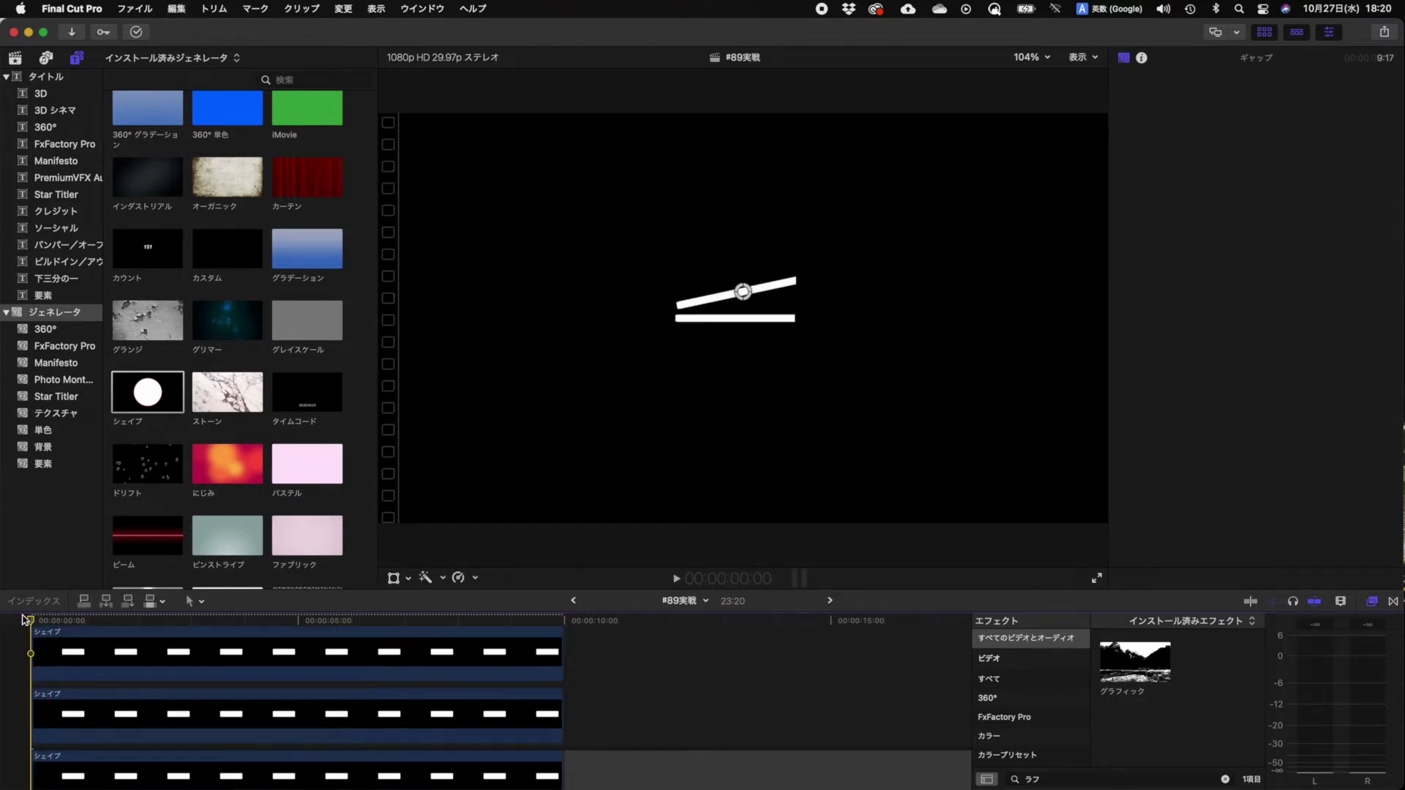
Rotate the newly pasted burst line to -12°
left_click(88, 658)
left_click(48, 620)
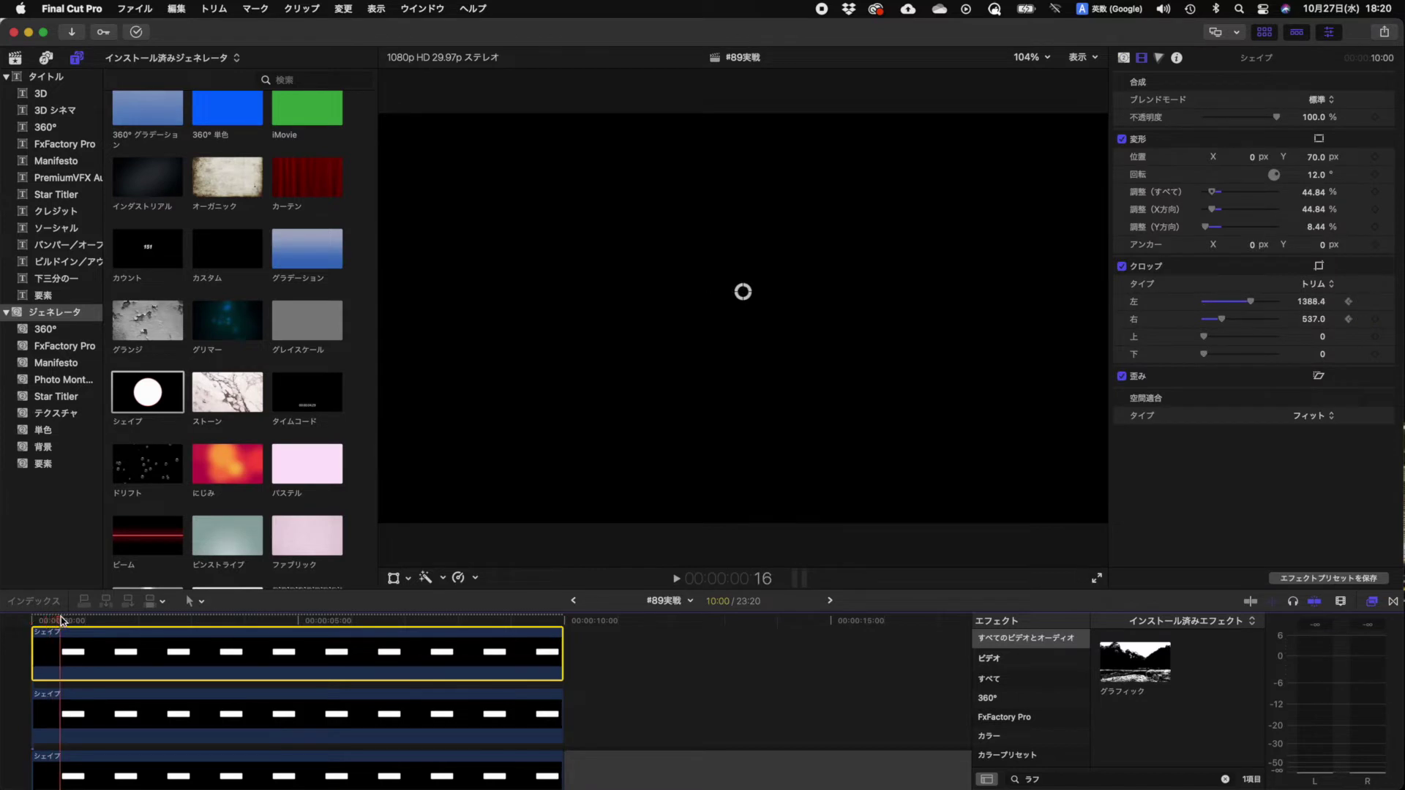
left_click(1318, 177)
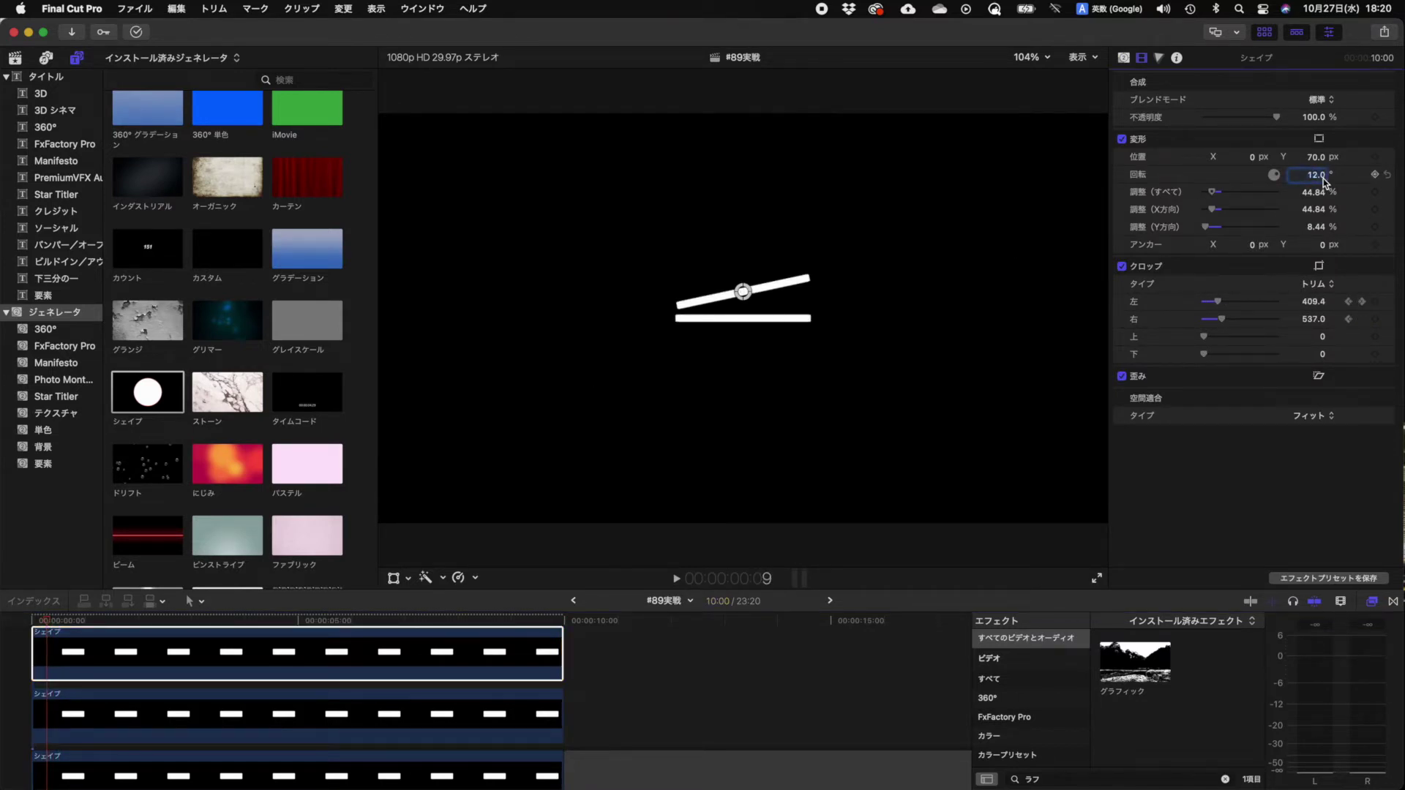
key("space")
type("-12")
key("Return")
key("space")
Lower the -12° line to Position Y -70 px, below the flat bar
left_click(60, 623)
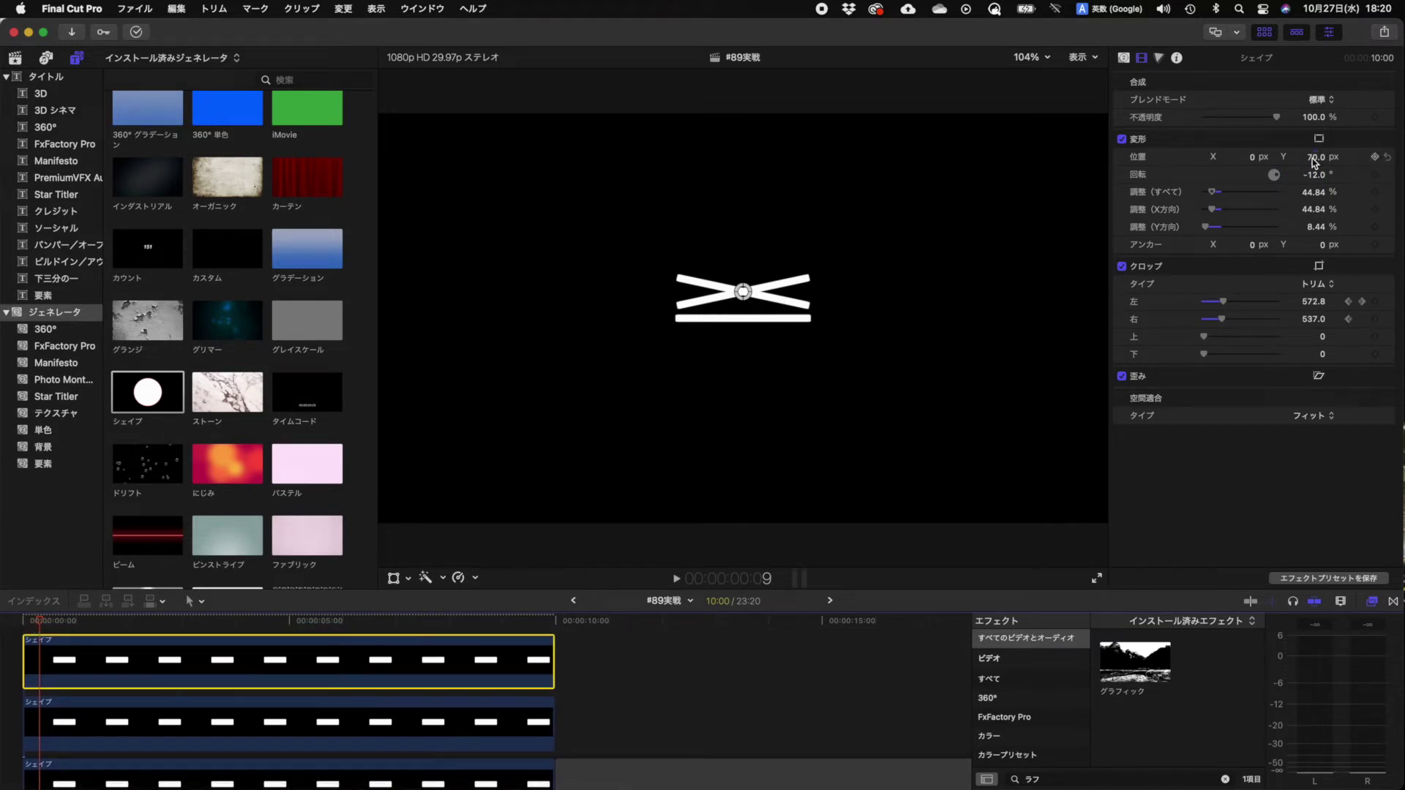
left_click_drag(1313, 161, 1318, 162)
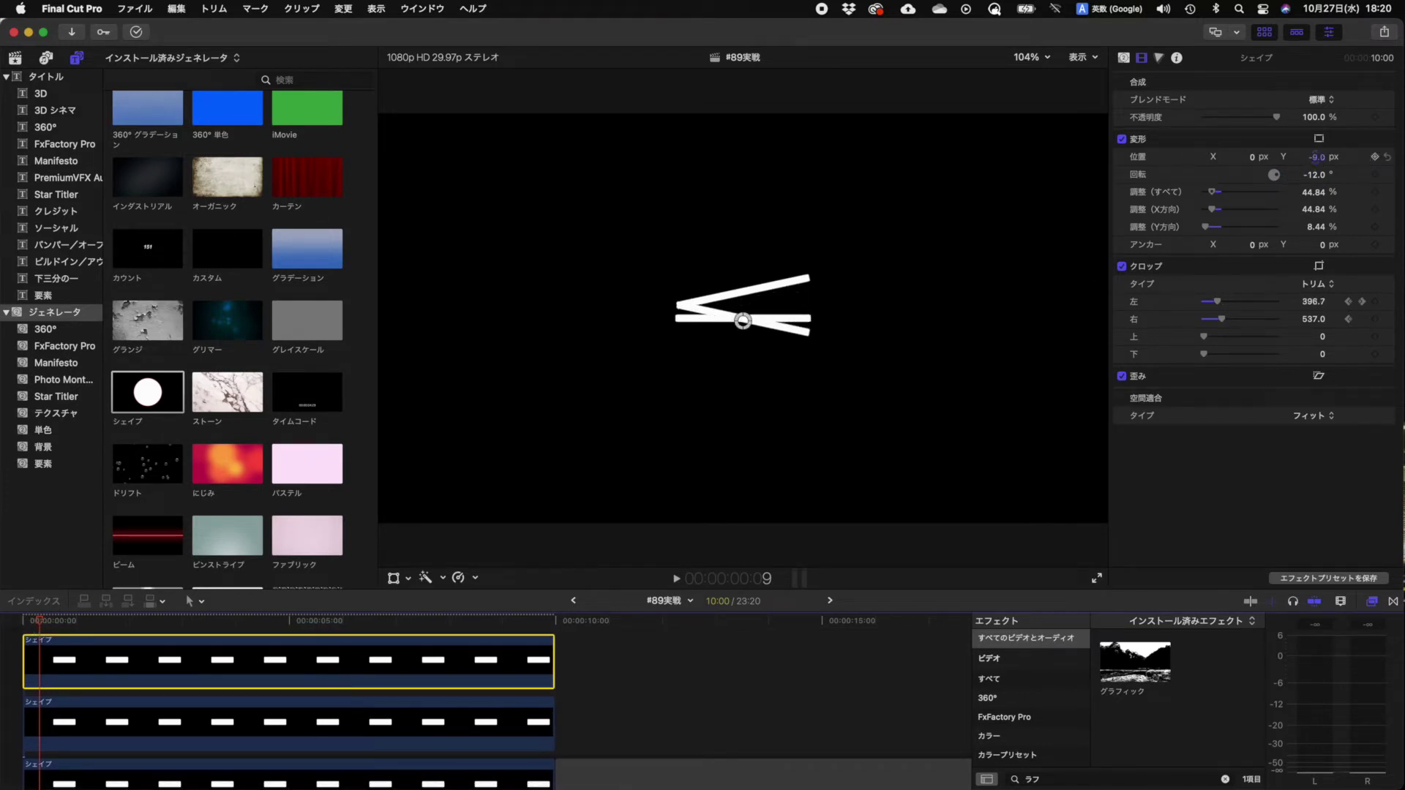
left_click(1317, 157)
type("-")
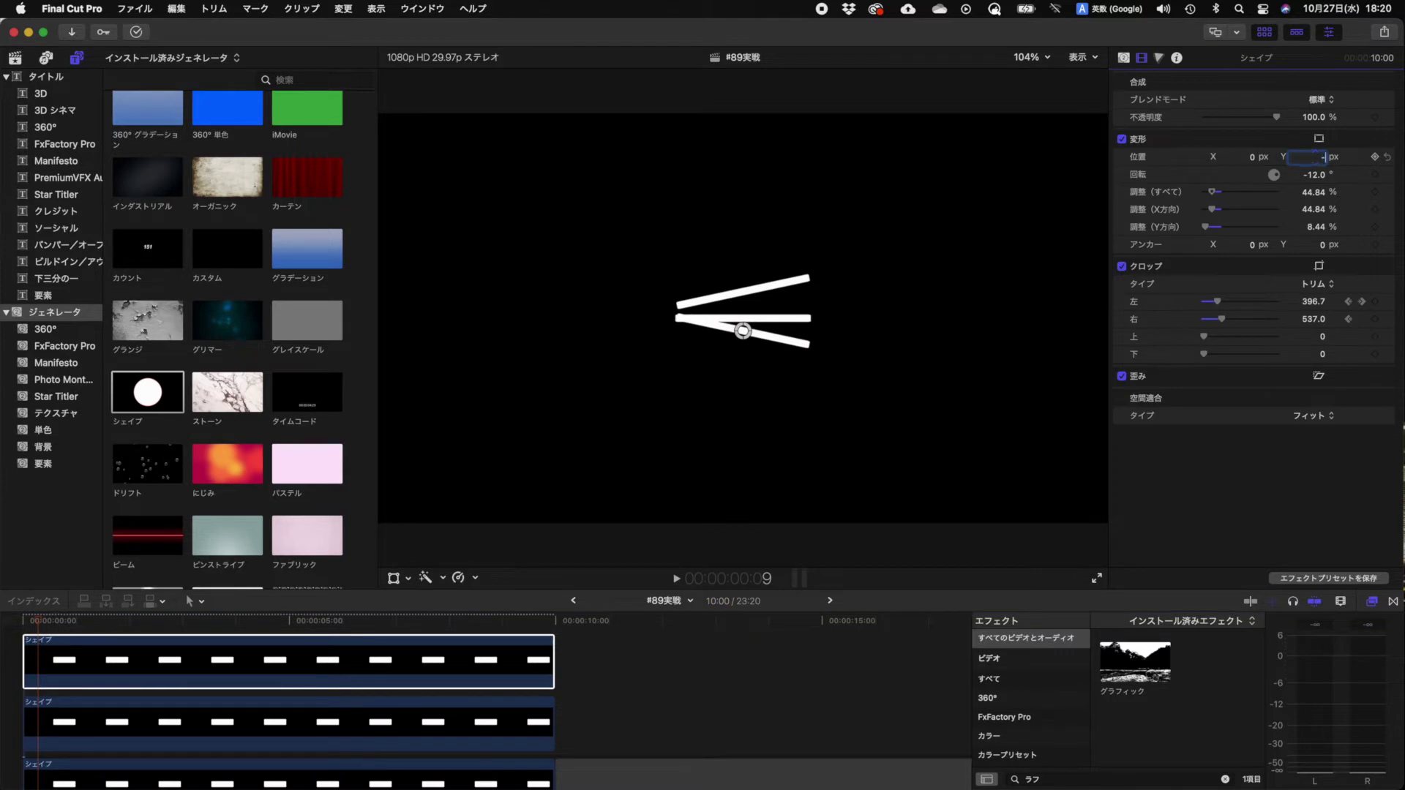
type("70")
key("Return")
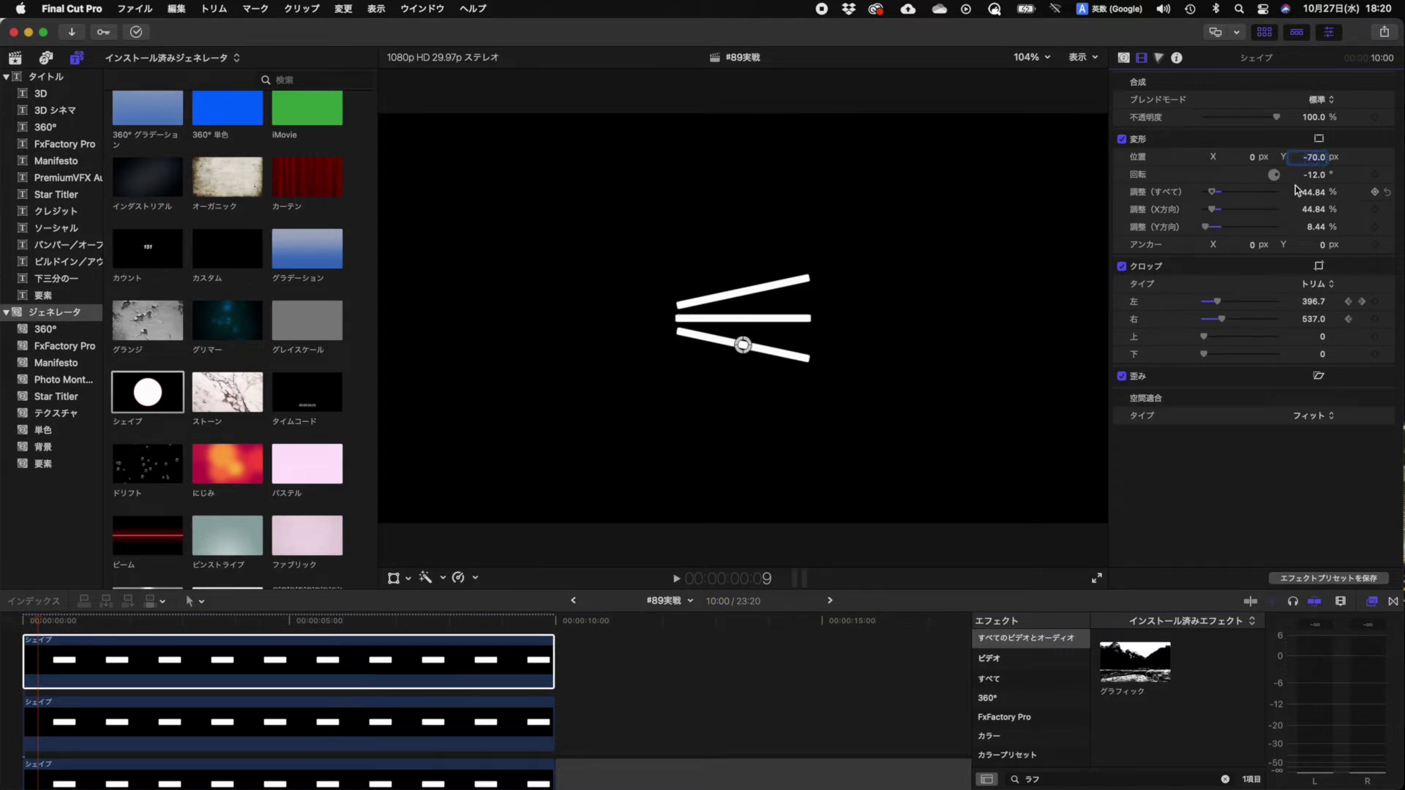
left_click(25, 621)
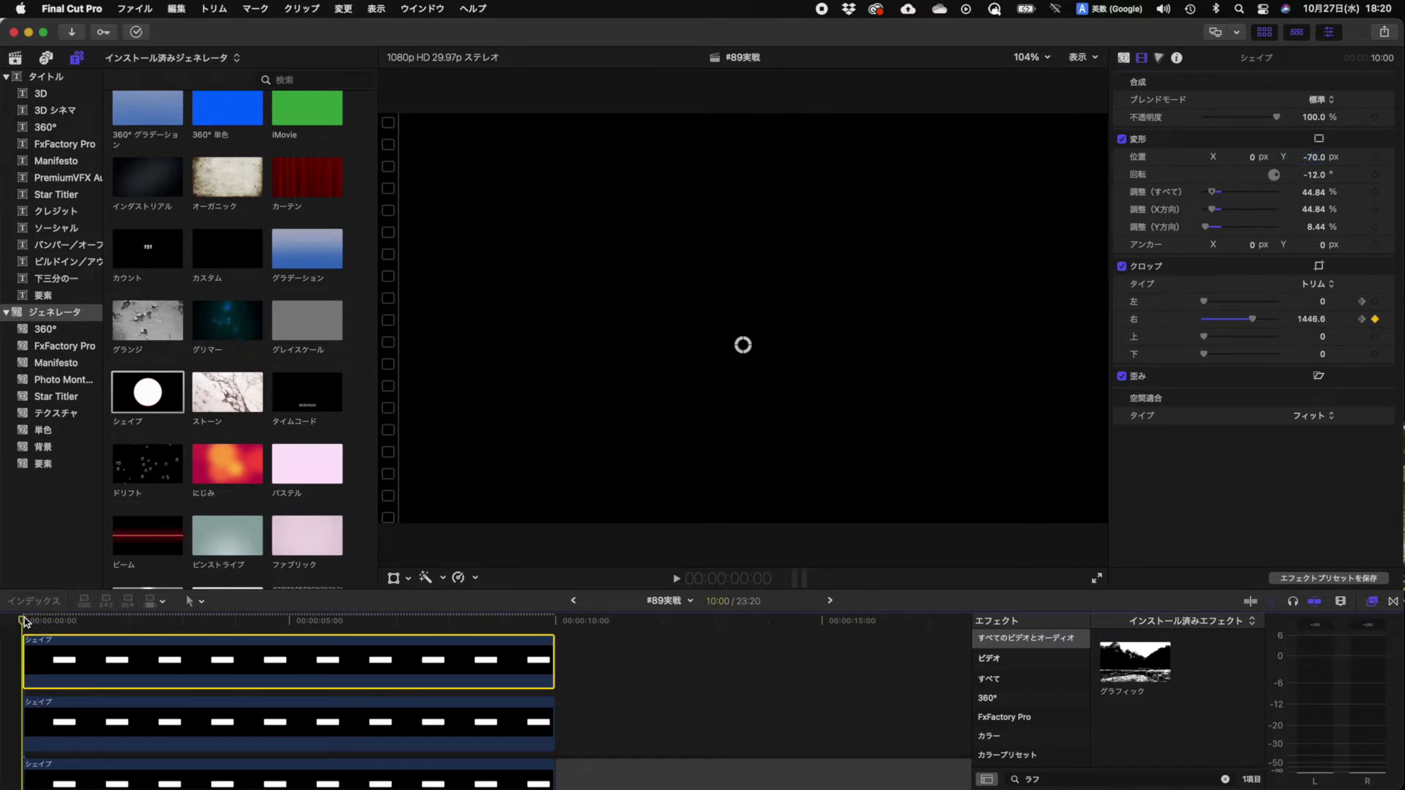
key("space")
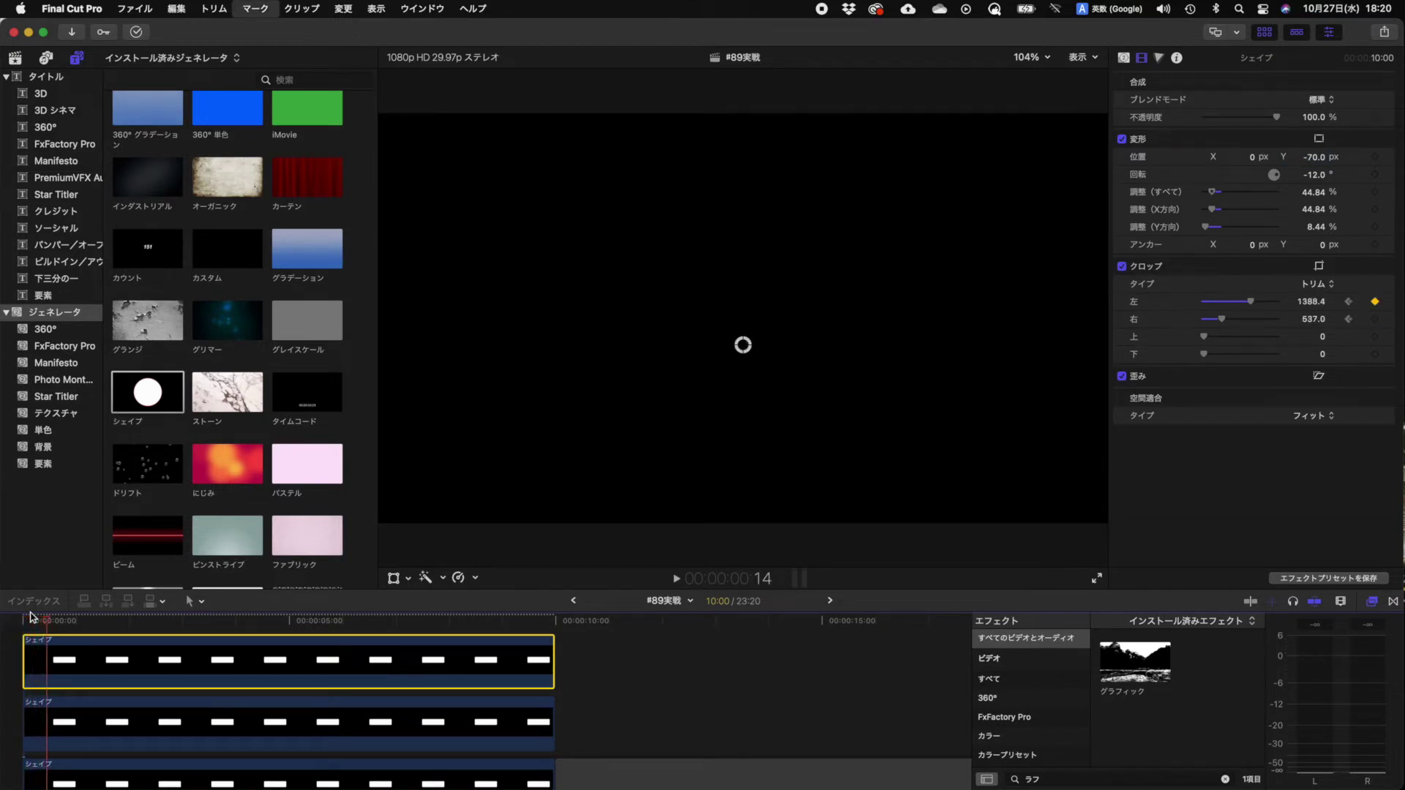
key("Left")
key("Left")
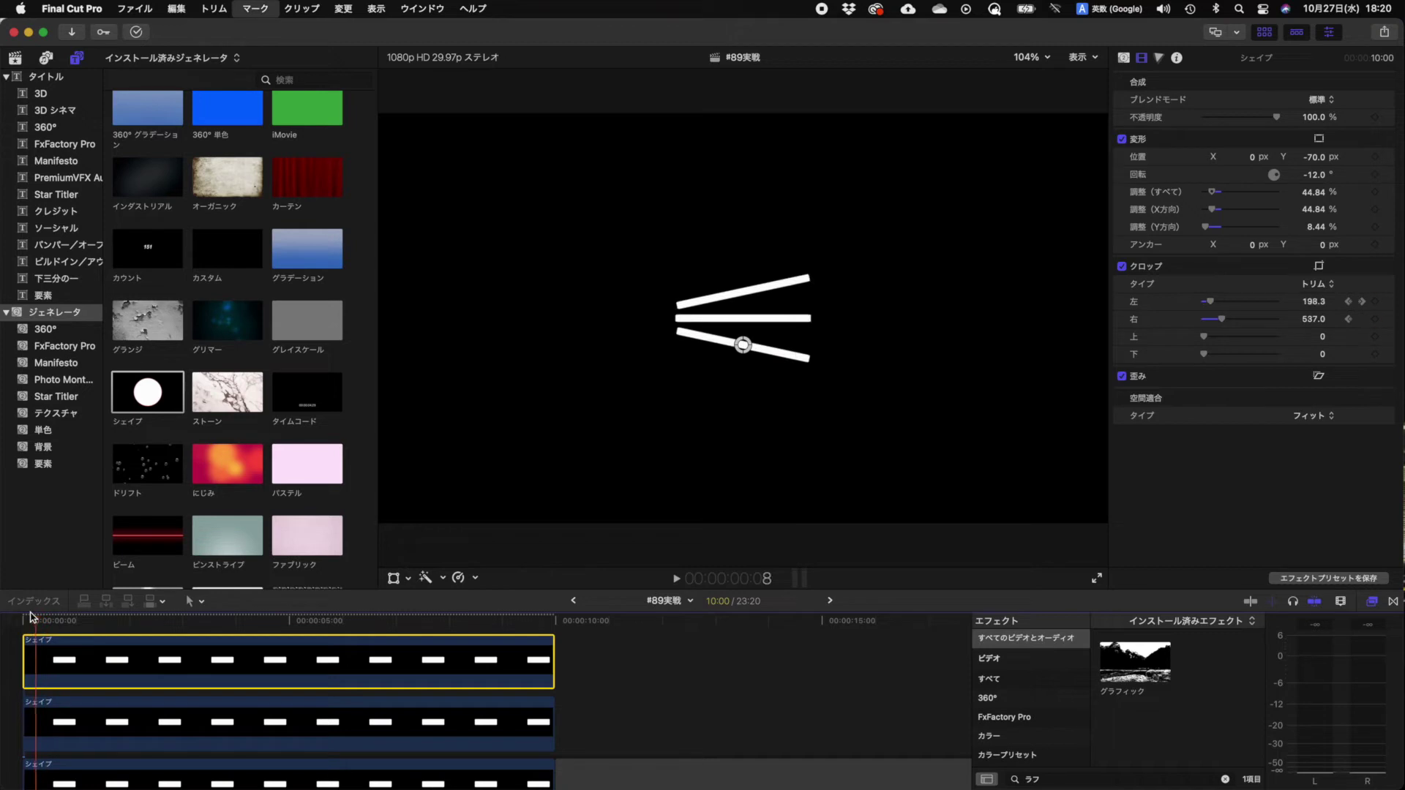
key("Left")
key("Right")
key("Right")
key("Right")
key("Right")
key("Right")
key("Left")
key("Left")
key("Left")
key("Left")
key("Left")
key("Left")
key("ctrl+v")
key("Right")
key("Right")
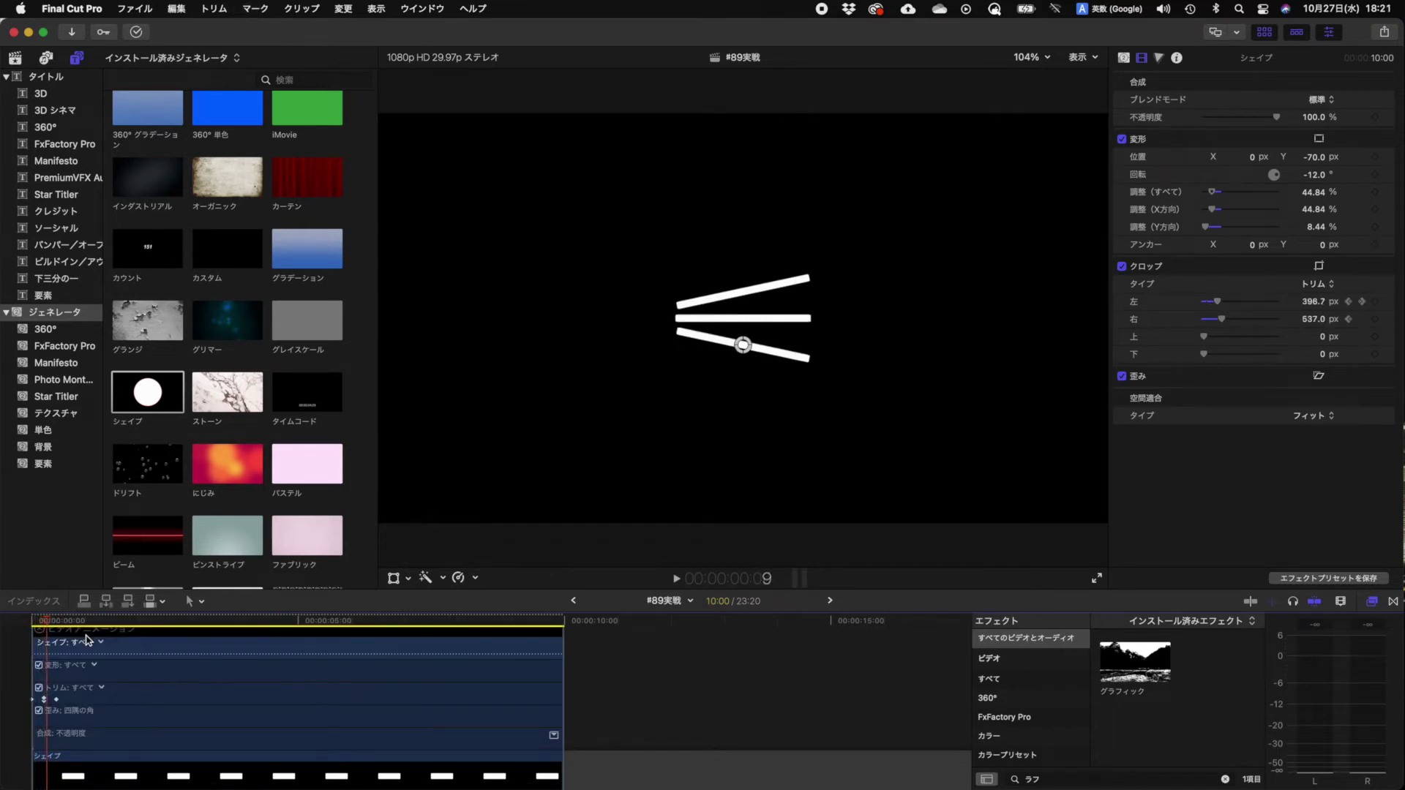
scroll(81, 650, "up", 3)
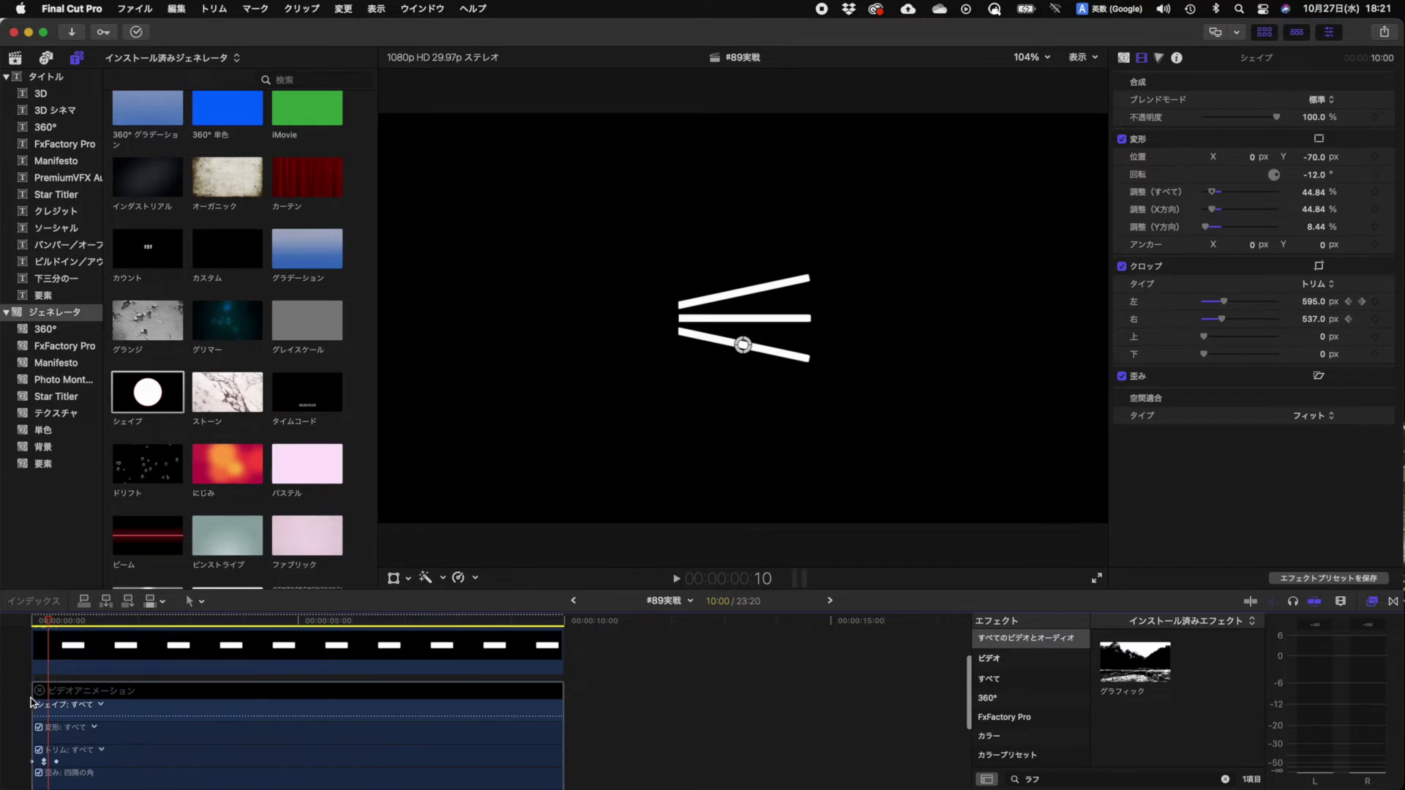
left_click(40, 692)
key("Home")
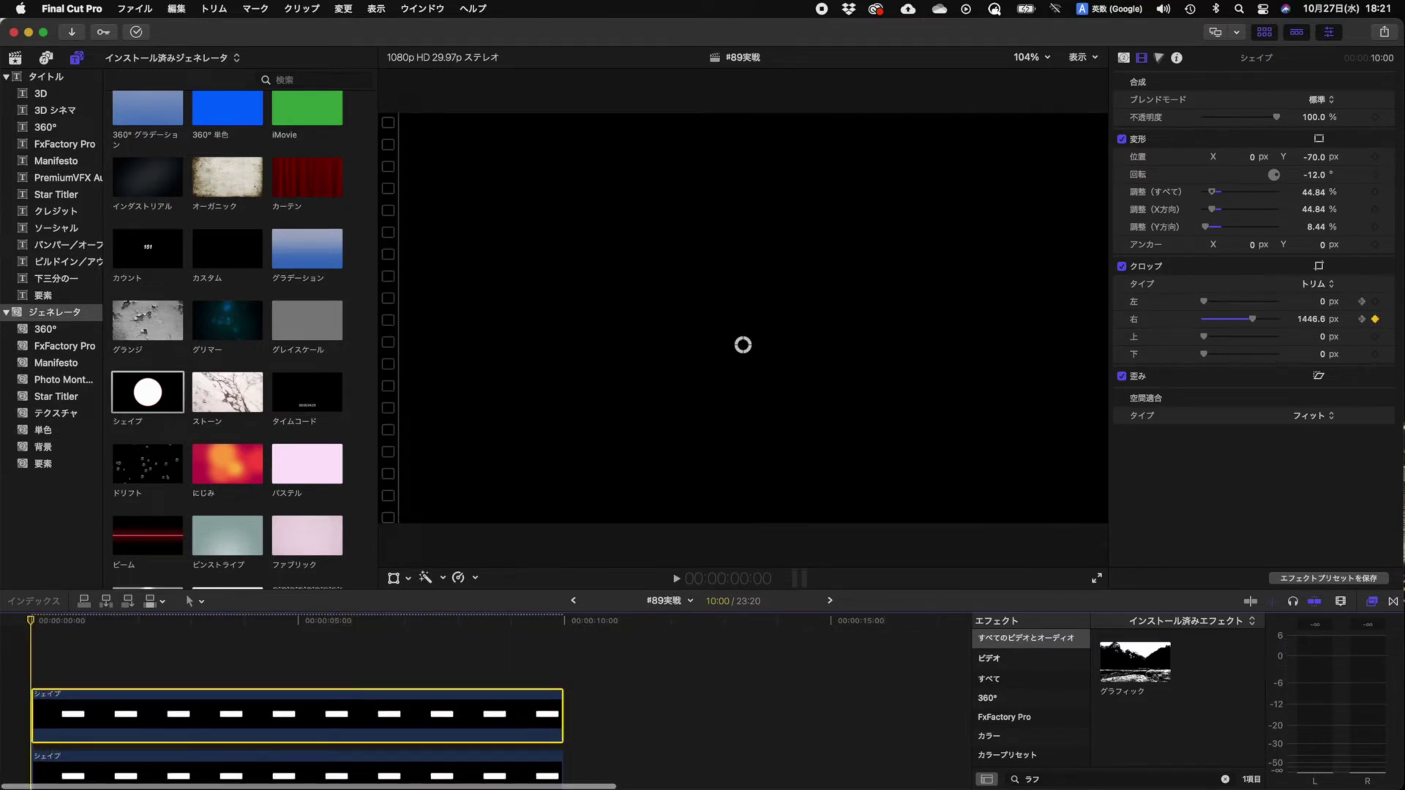
key("Right")
key("Right")
key("Right")
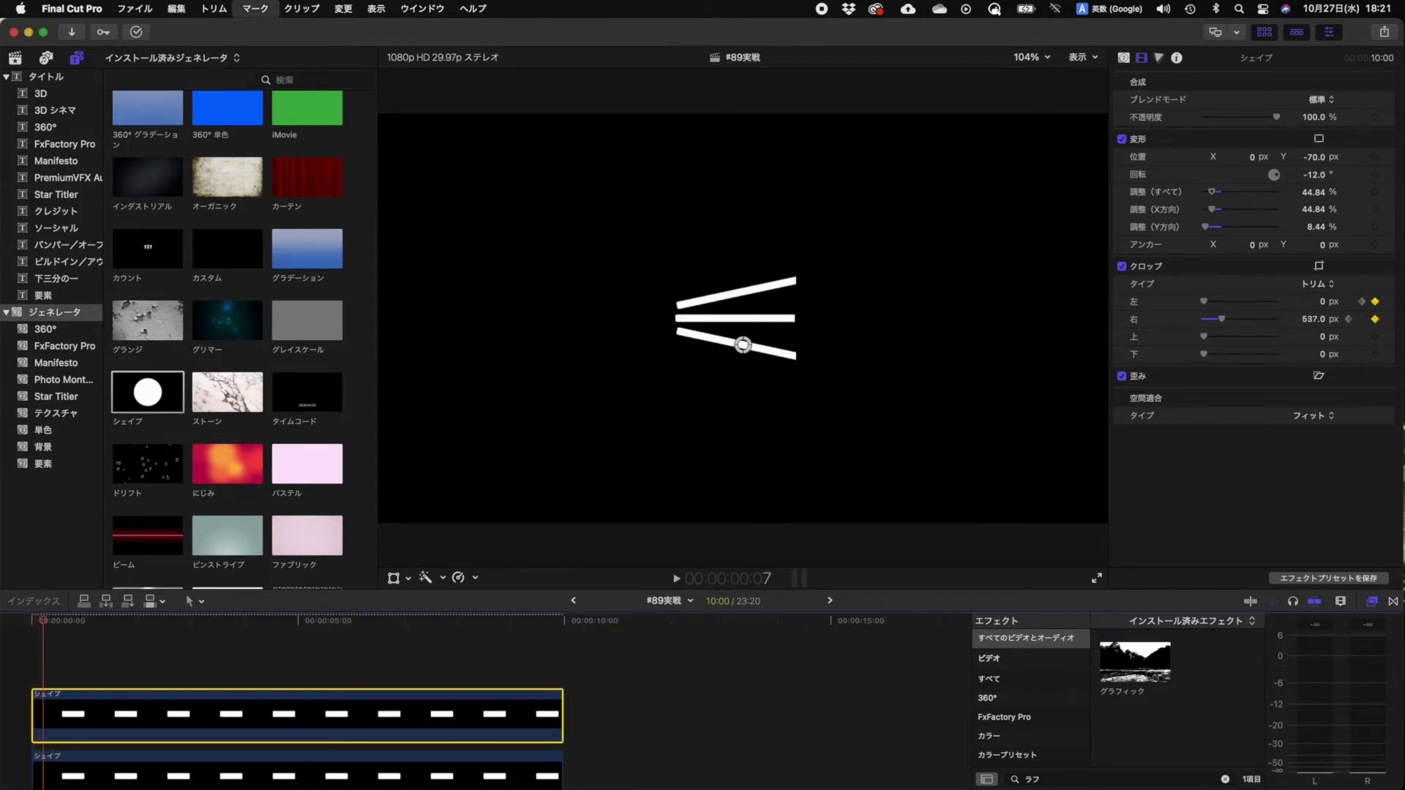
key("Right")
key("Right")
key("Right")
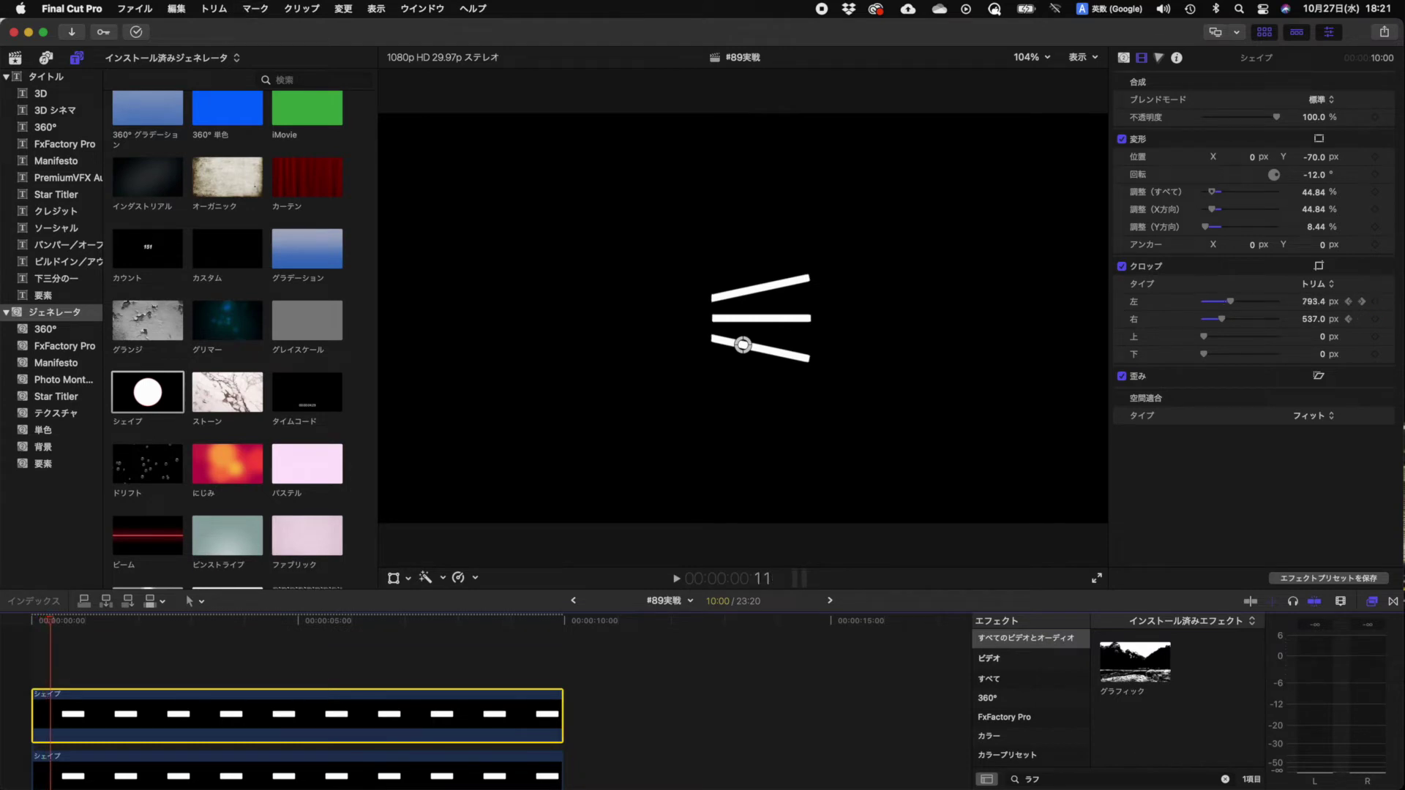
key("Right")
key("Right")
key("Home")
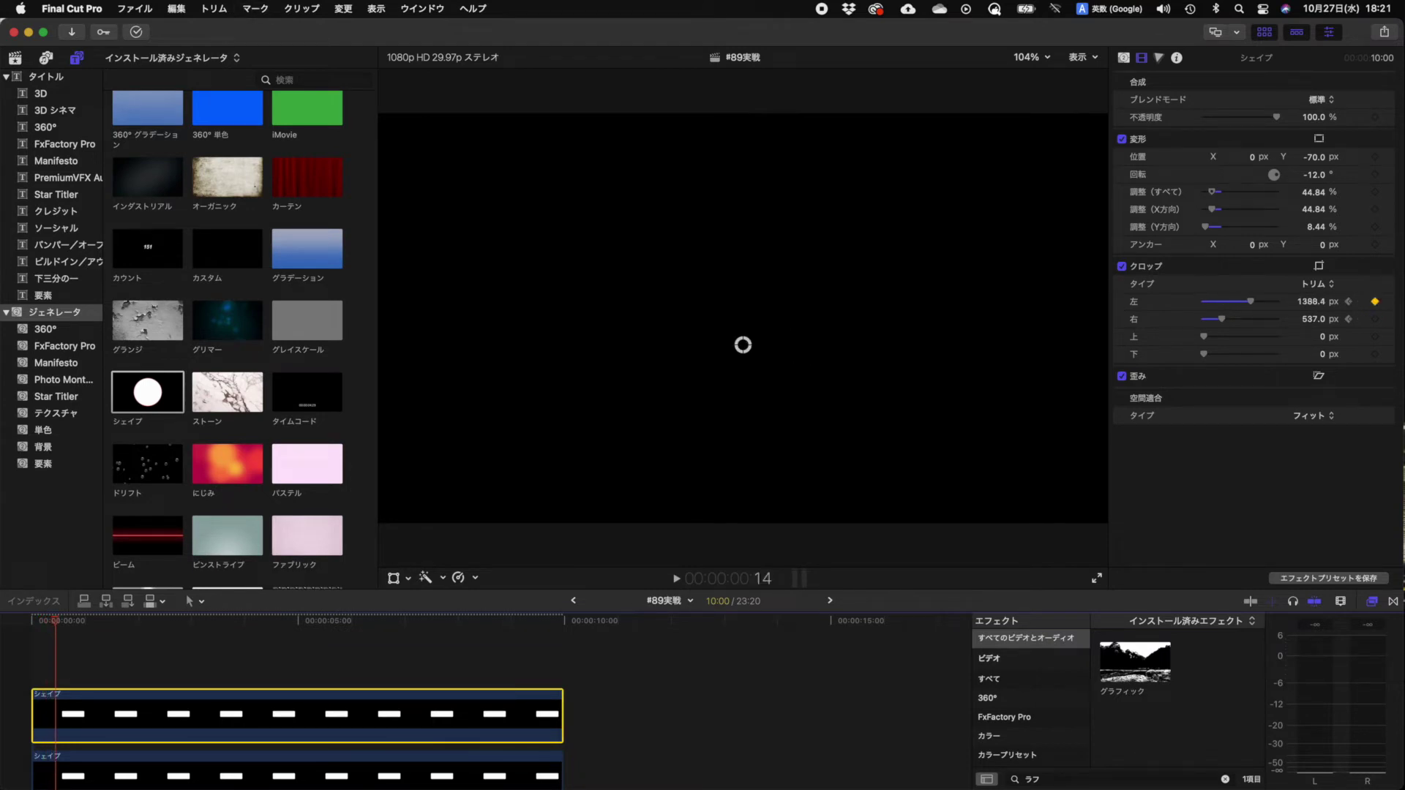
key("Right")
key("Right")
key("Right")
key("Right")
key("Right")
key("Right")
key("Right")
key("Right")
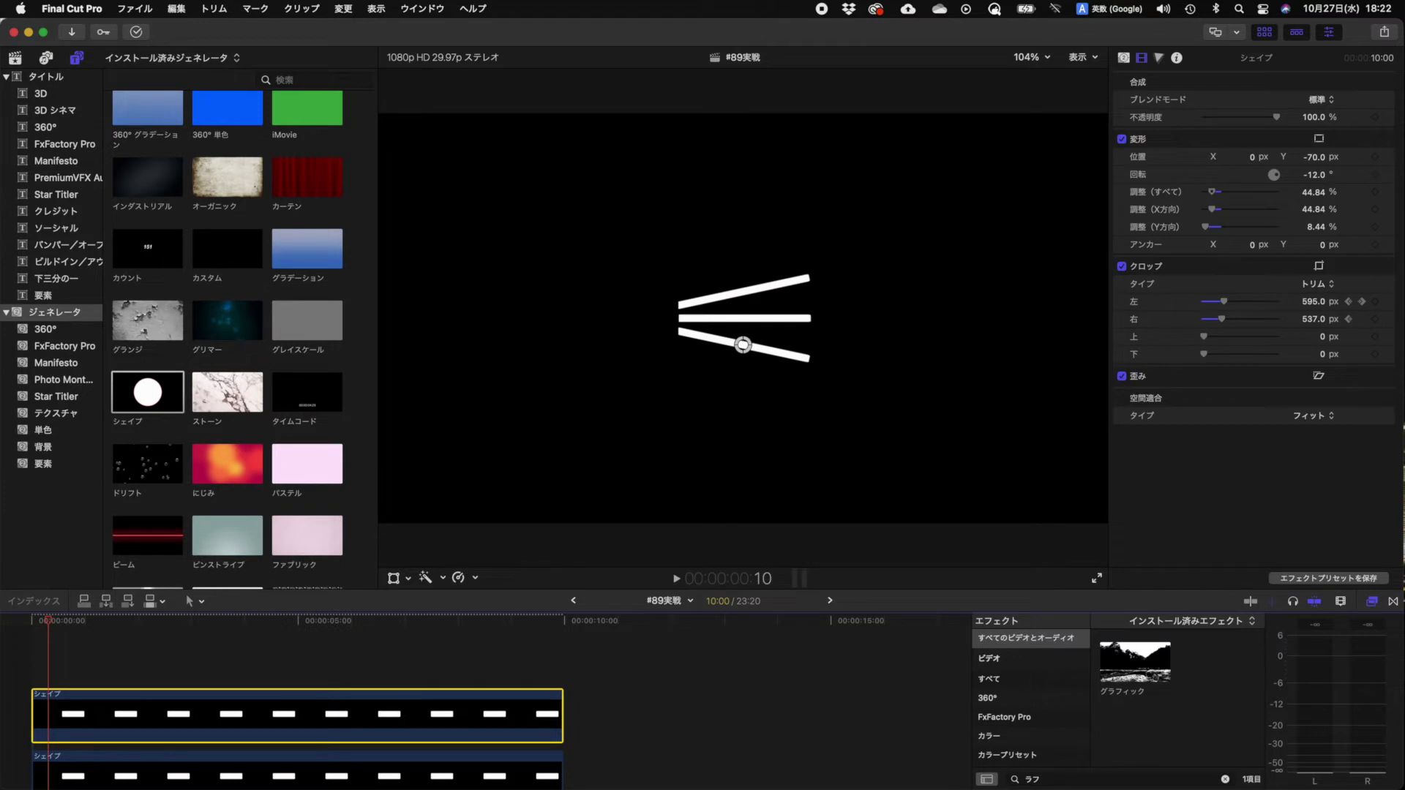
key("Right")
key("Right")
key("Right")
key("Right")
key("Right")
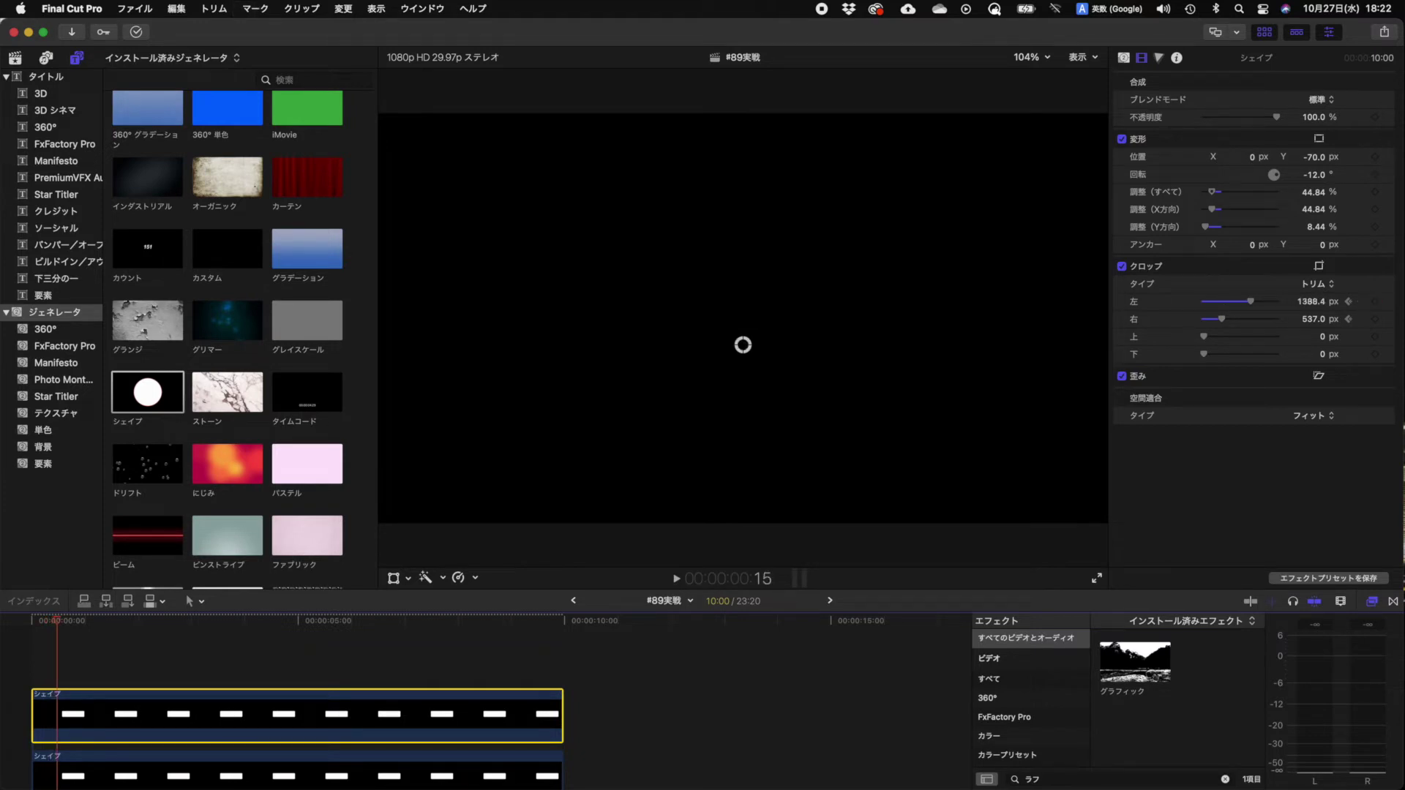
key("Left")
key("Left")
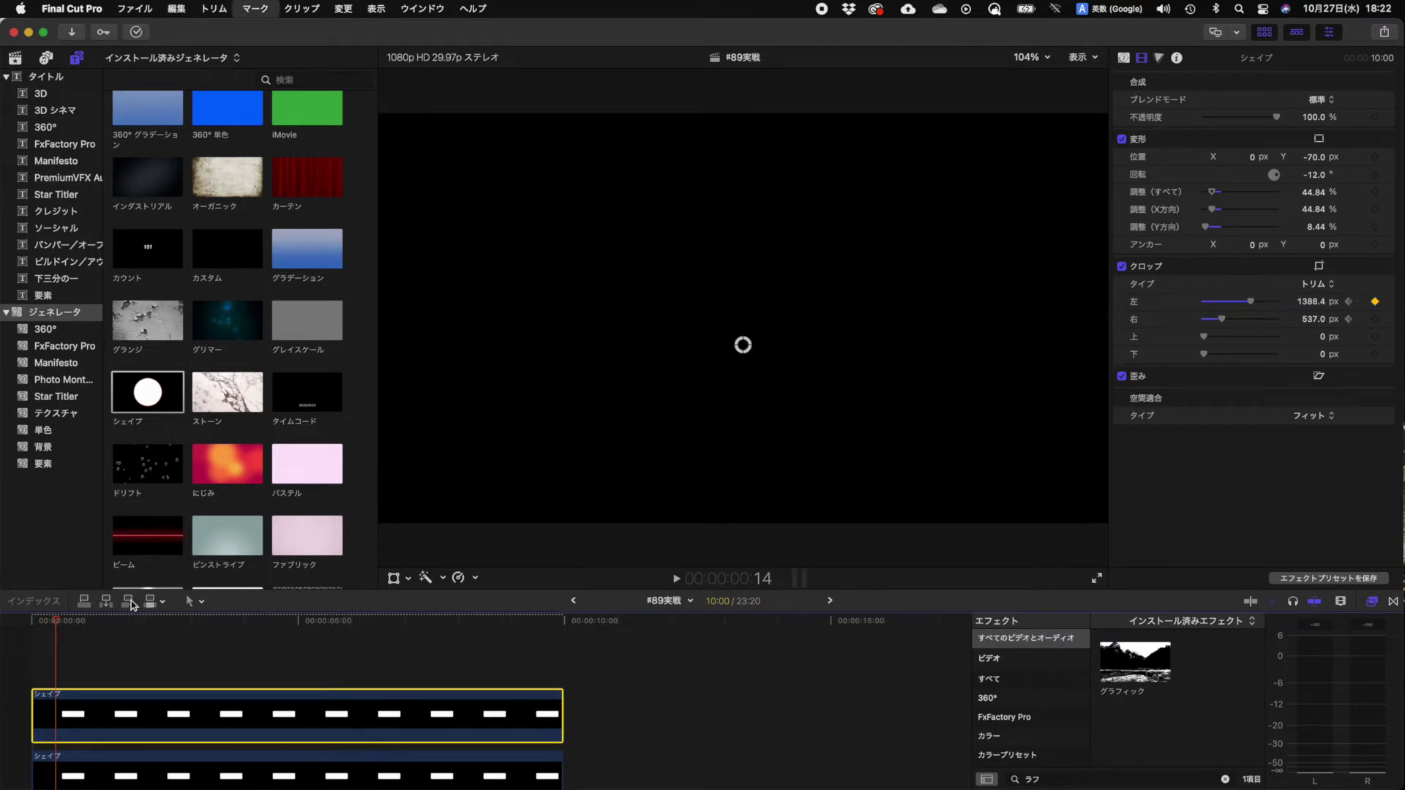
key("Left")
key("Left")
key("Left")
key("Left")
key("Left")
key("Right")
key("Right")
key("Right")
key("Right")
key("Right")
key("Right")
key("Right")
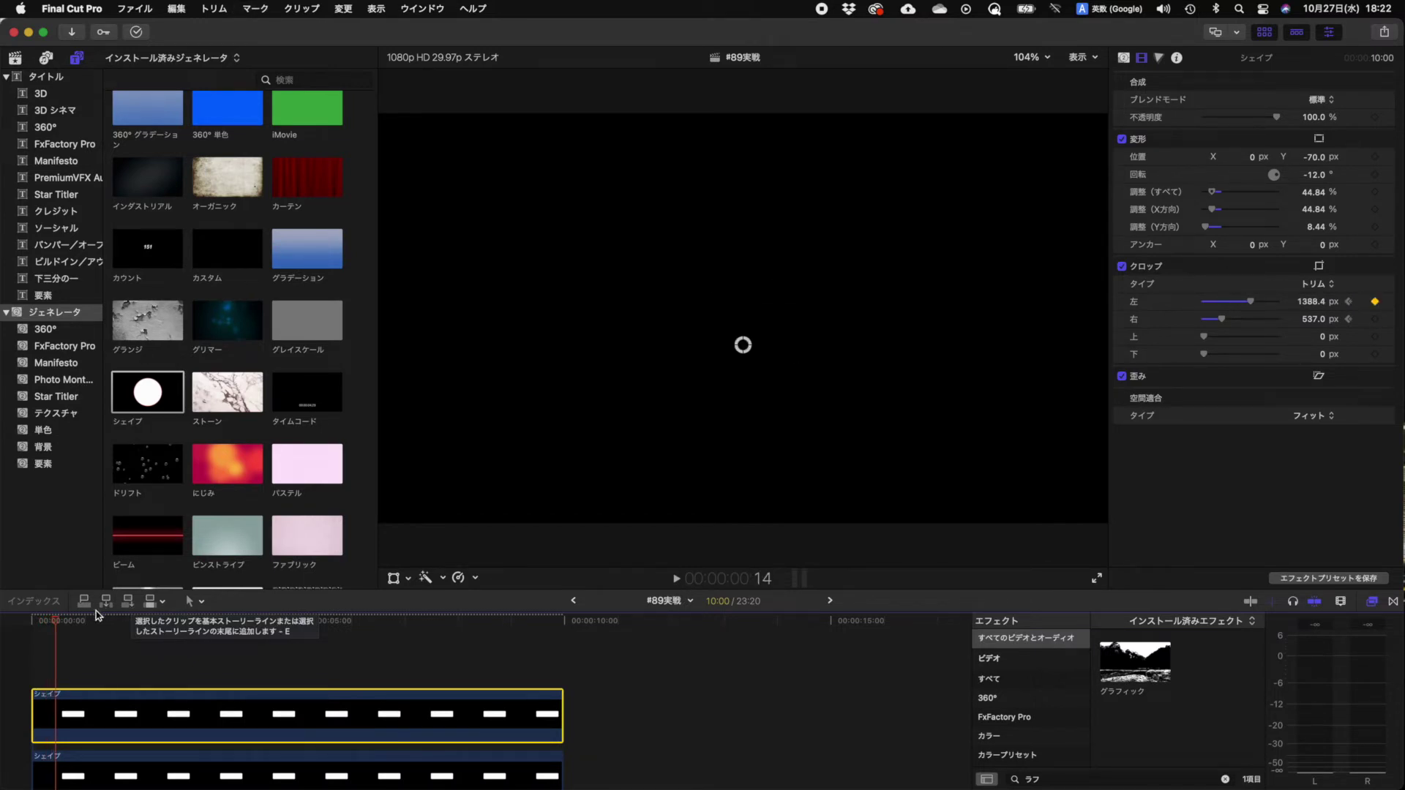
key("Home")
key("space")
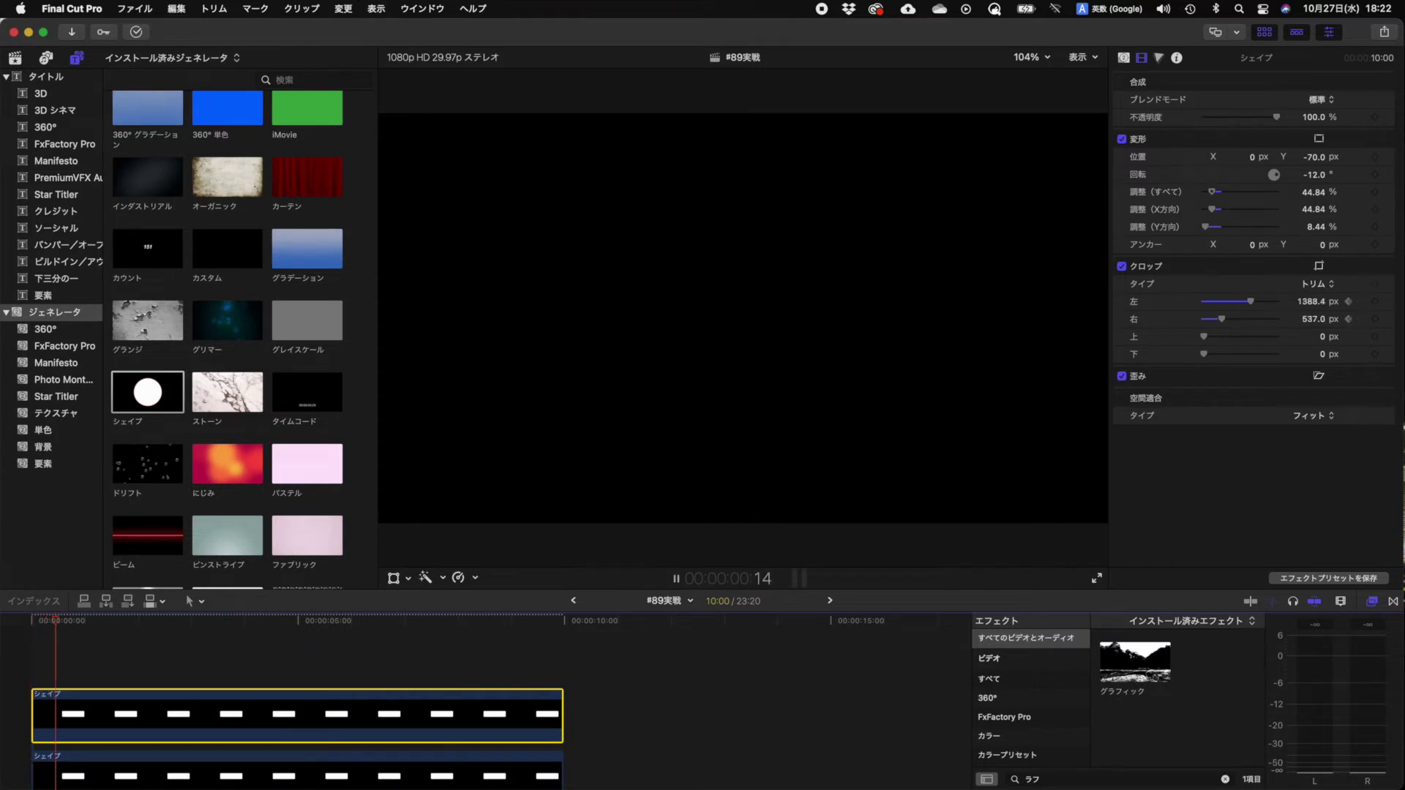
key("space")
key("Home")
key("space")
key("space")
left_click(87, 691)
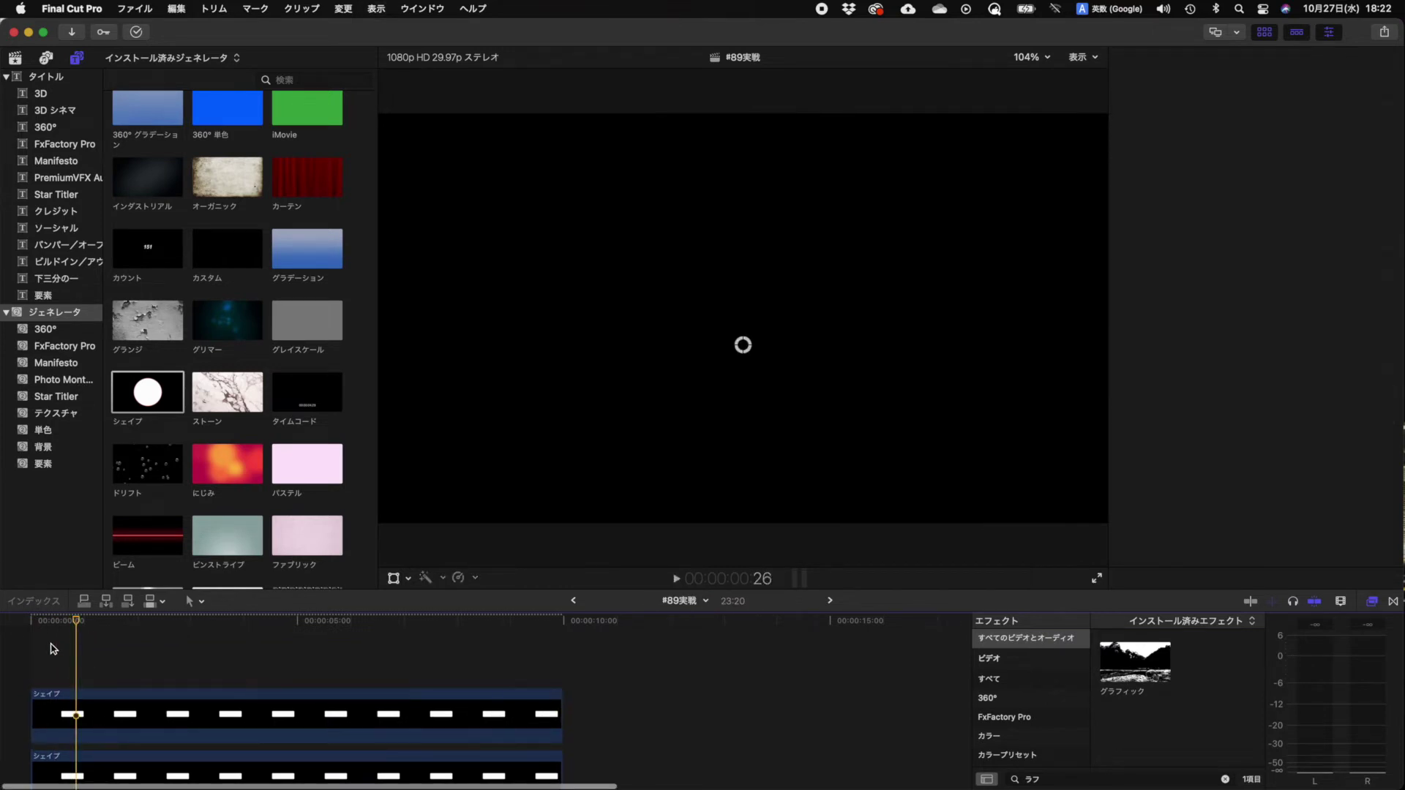
Show the lower shape clip's Video Animation lanes and step through its crop animation
scroll(74, 703, "down", 2)
right_click(81, 697)
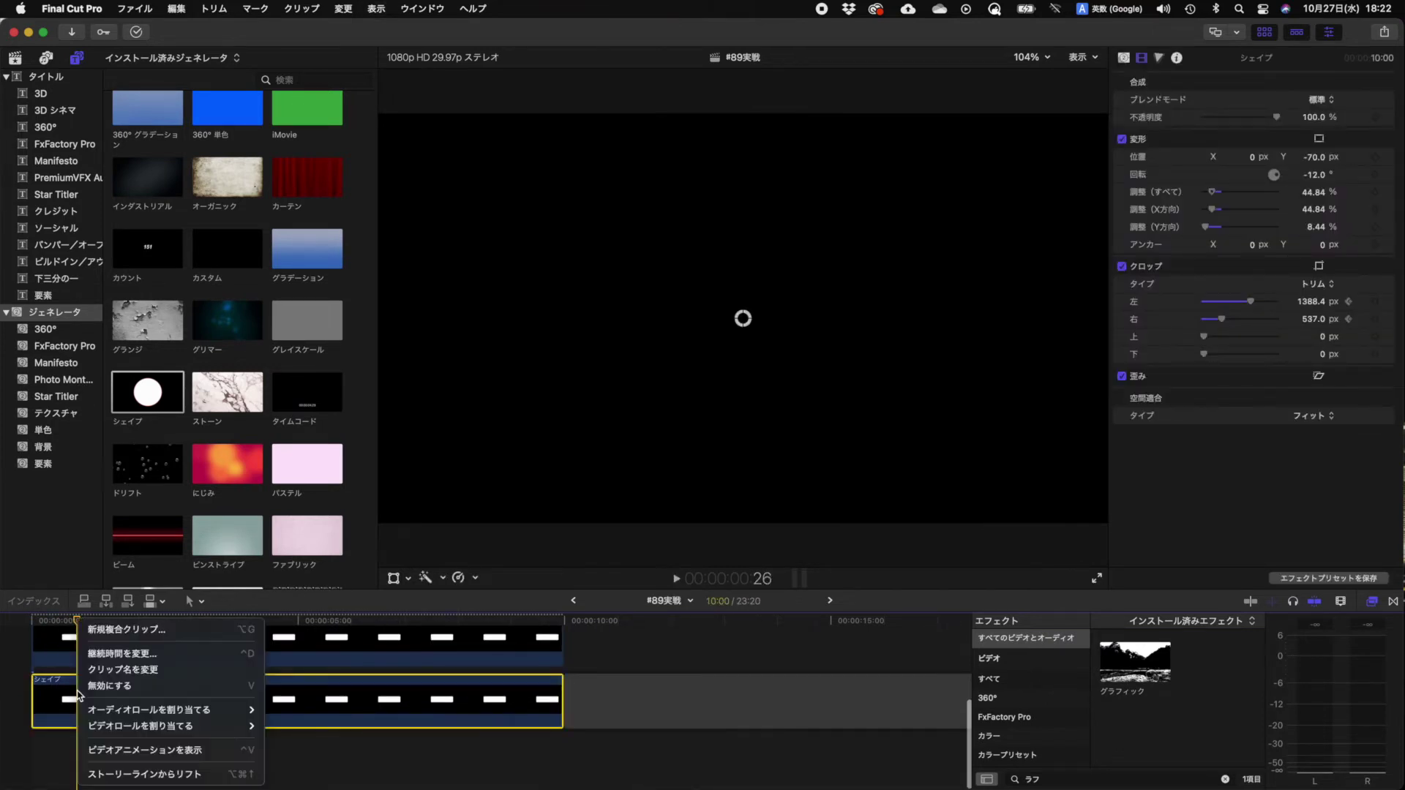
left_click(112, 749)
left_click_drag(76, 619, 56, 618)
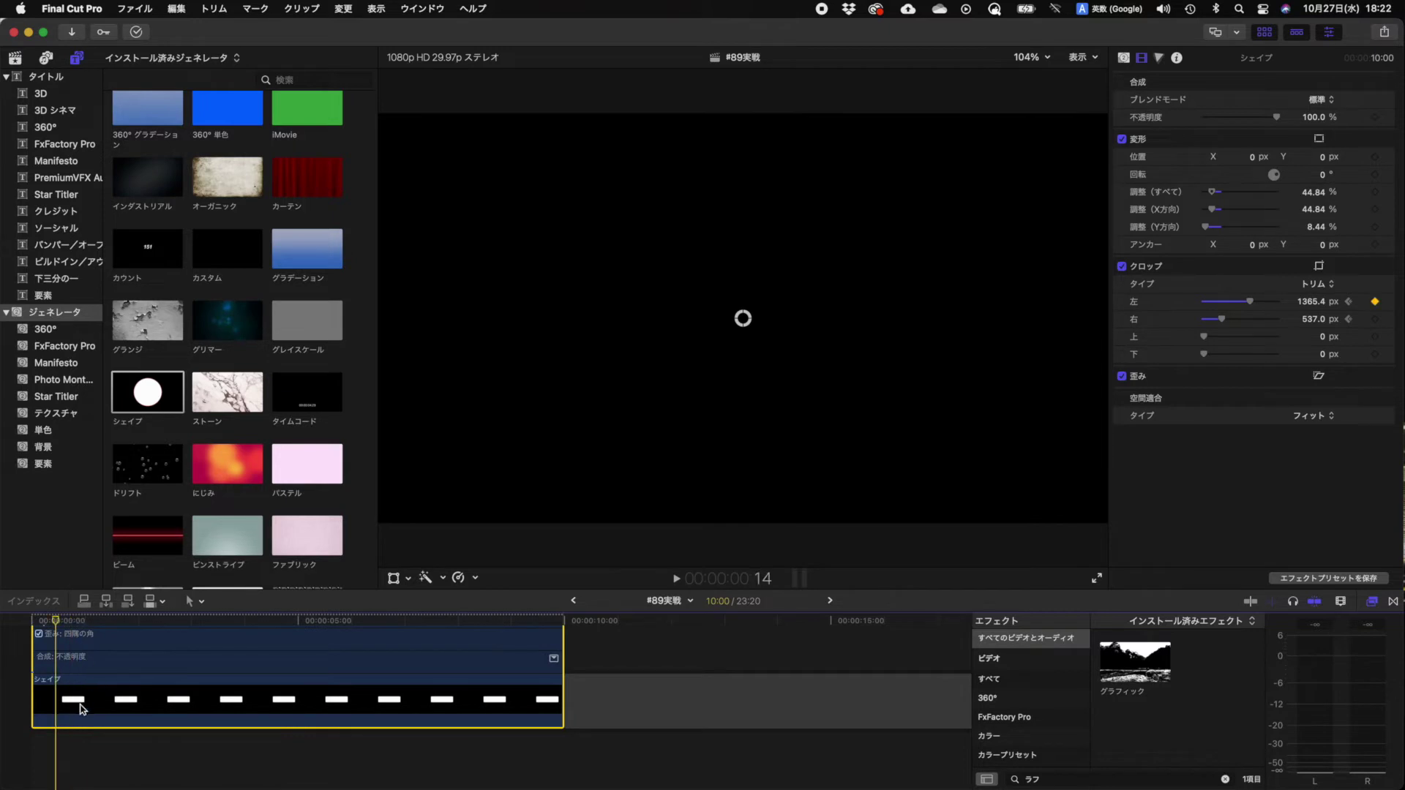
scroll(82, 708, "up", 2)
key("super+equal")
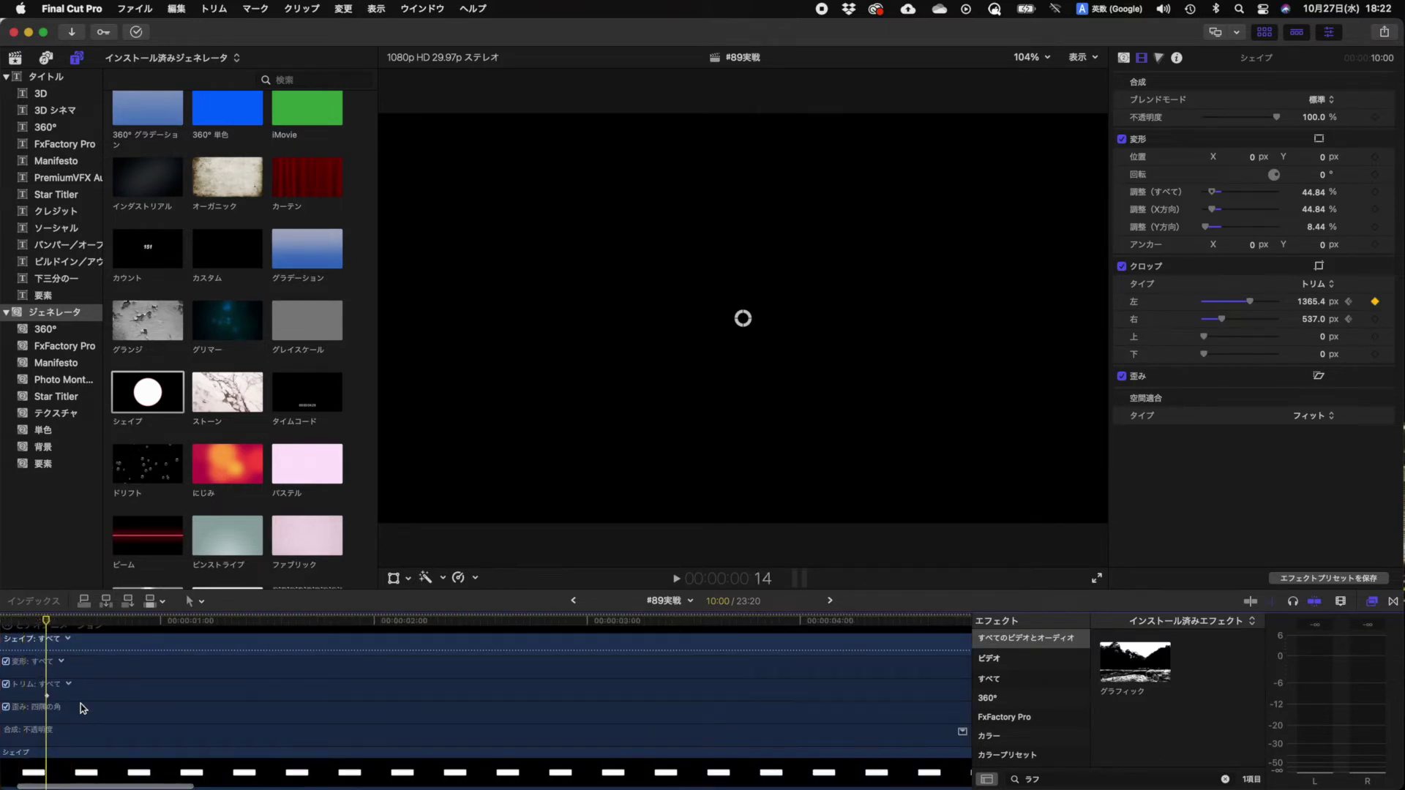
scroll(82, 709, "left", 3)
left_click_drag(94, 625, 82, 623)
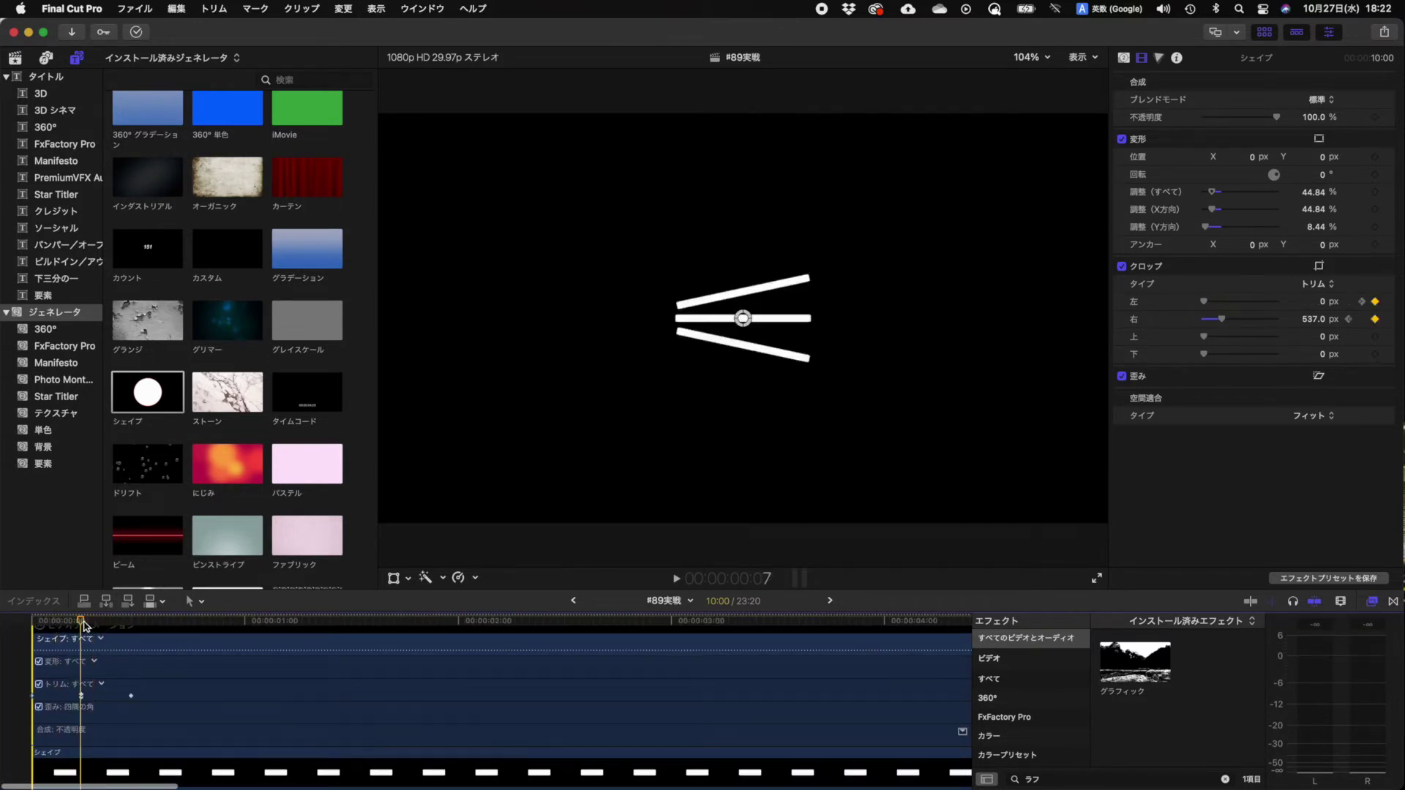
key("Right")
key("Right")
key("Right")
key("Left")
key("Left")
key("Left")
scroll(47, 691, "up", 2)
key("ctrl+v")
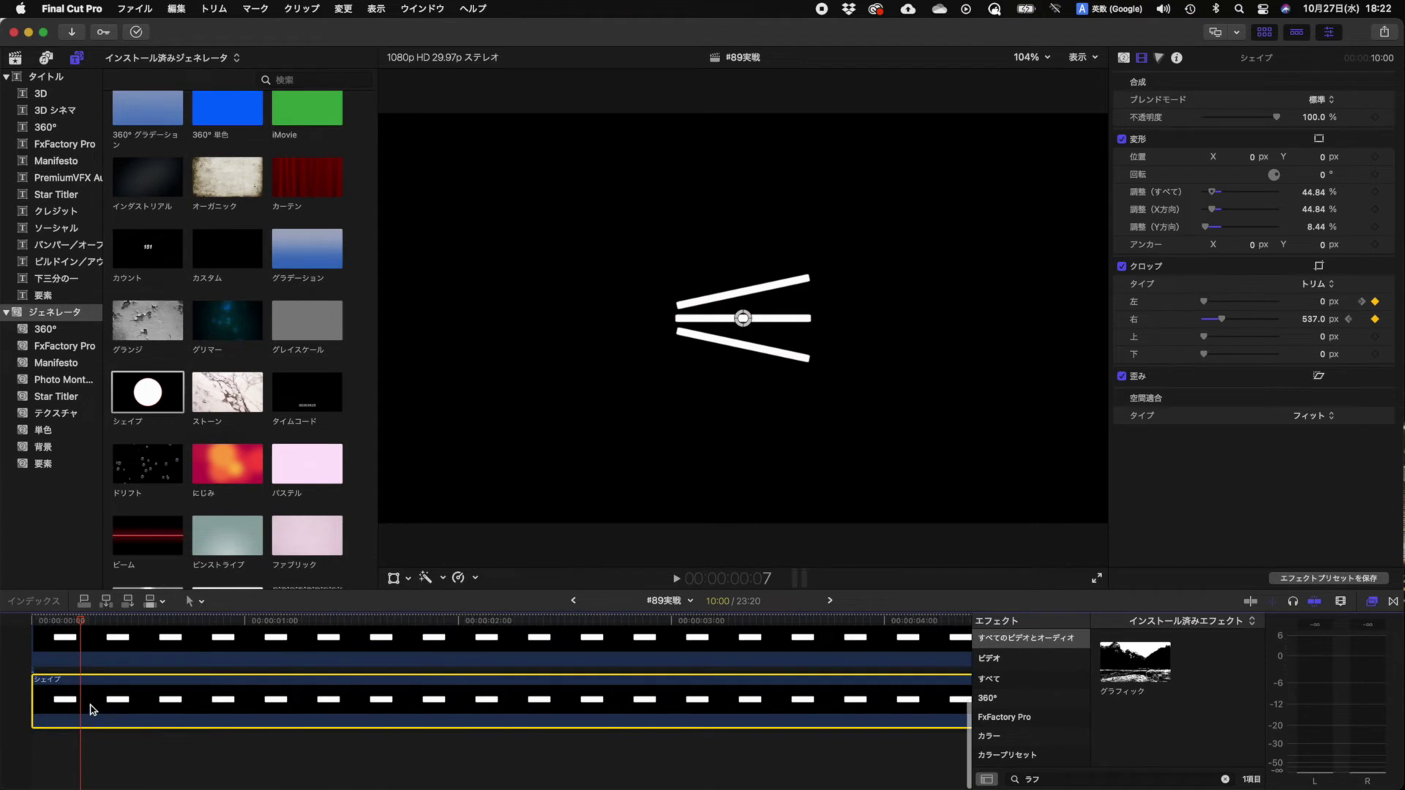
Drag one bar's final crop keyframe three frames later, to frame 17, and play back the lines
right_click(92, 710)
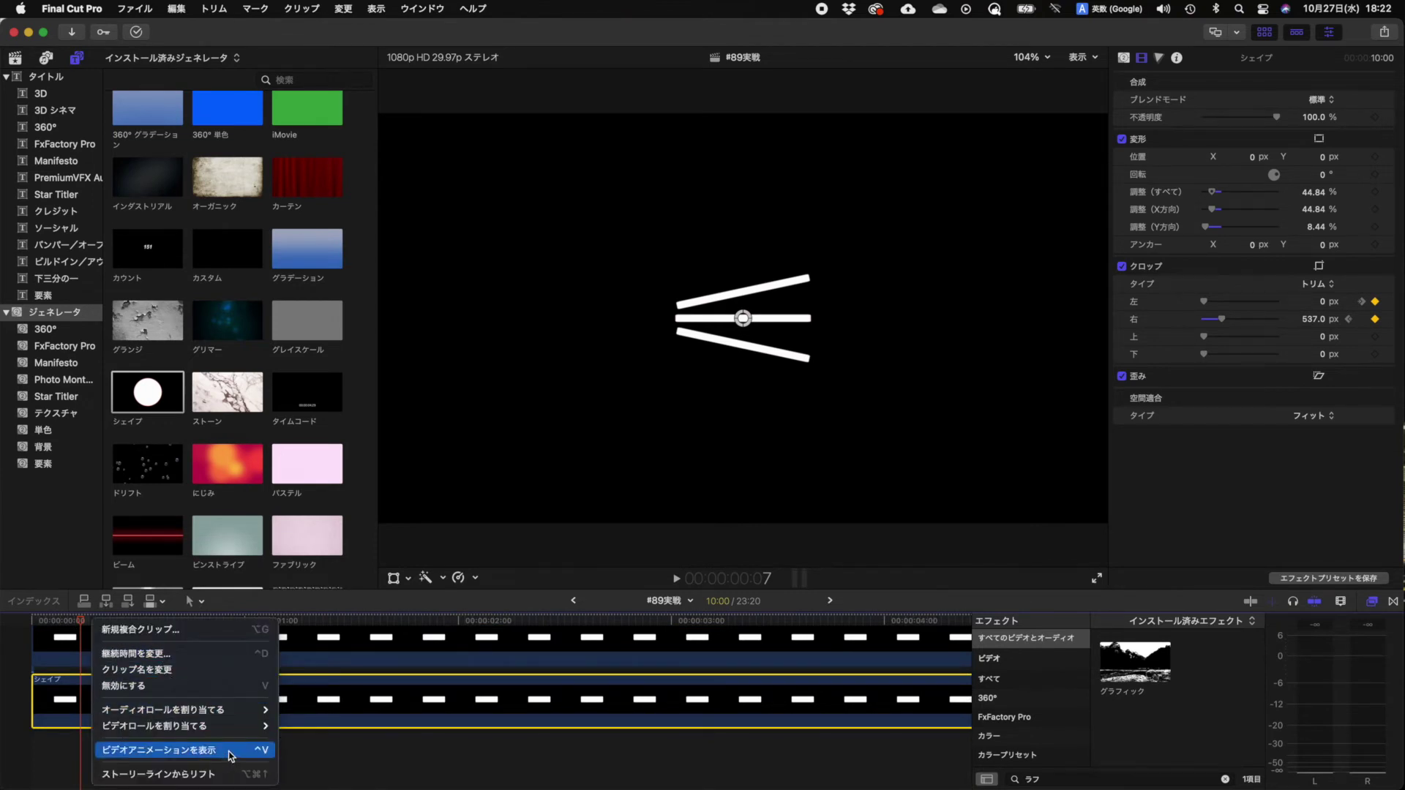
left_click(232, 754)
scroll(110, 708, "up", 2)
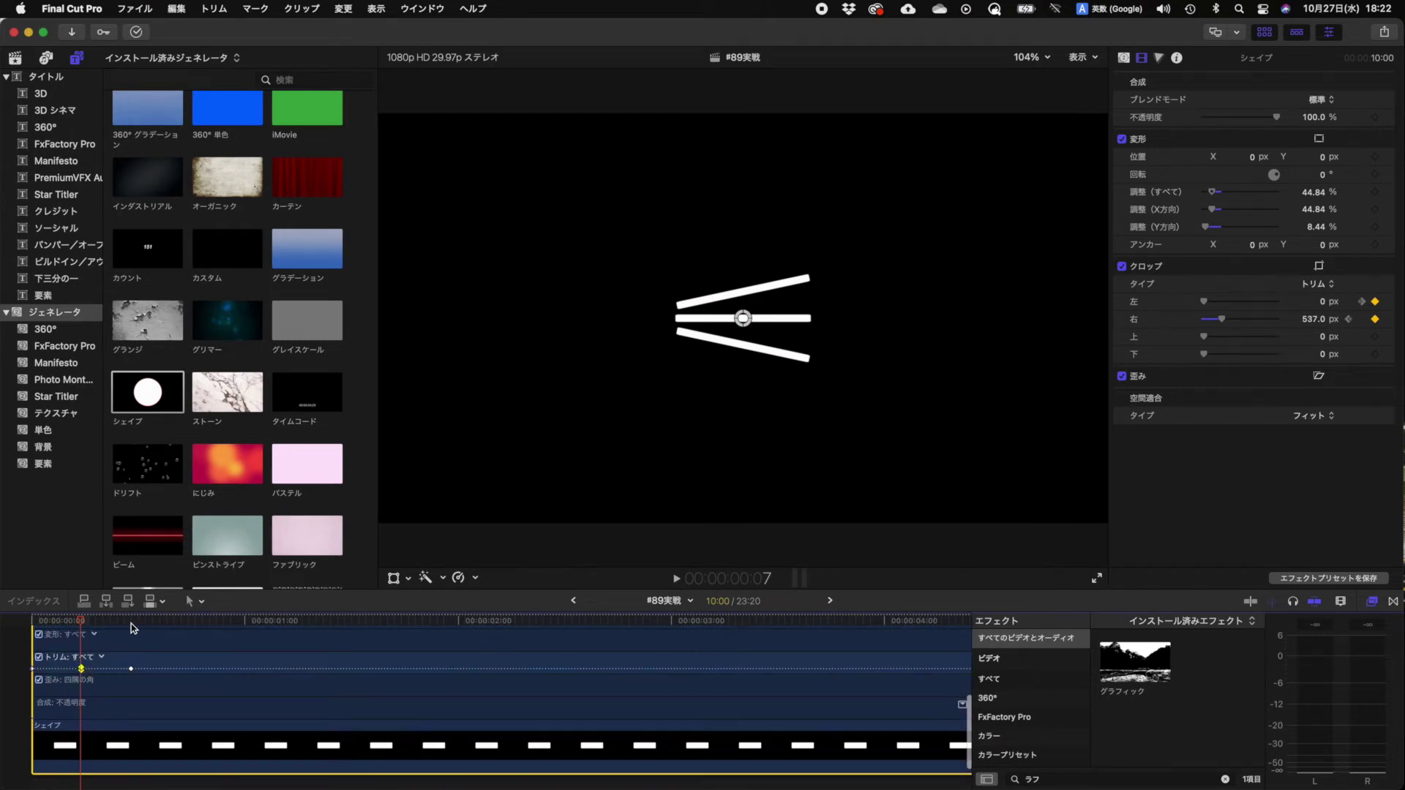
key("Right")
key("Right")
key("Right")
key("Right")
key("Right")
key("Right")
key("Right")
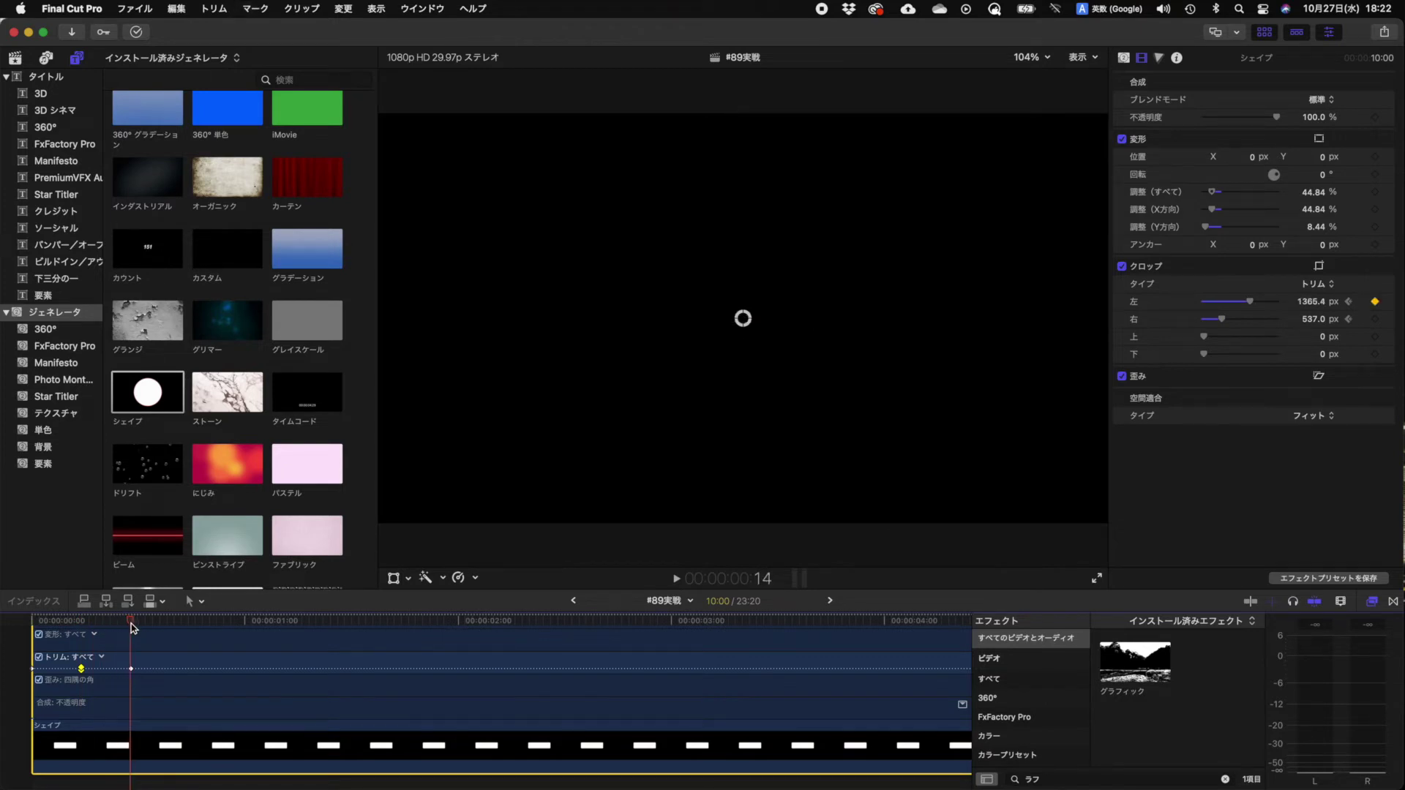
scroll(132, 627, "up", 2)
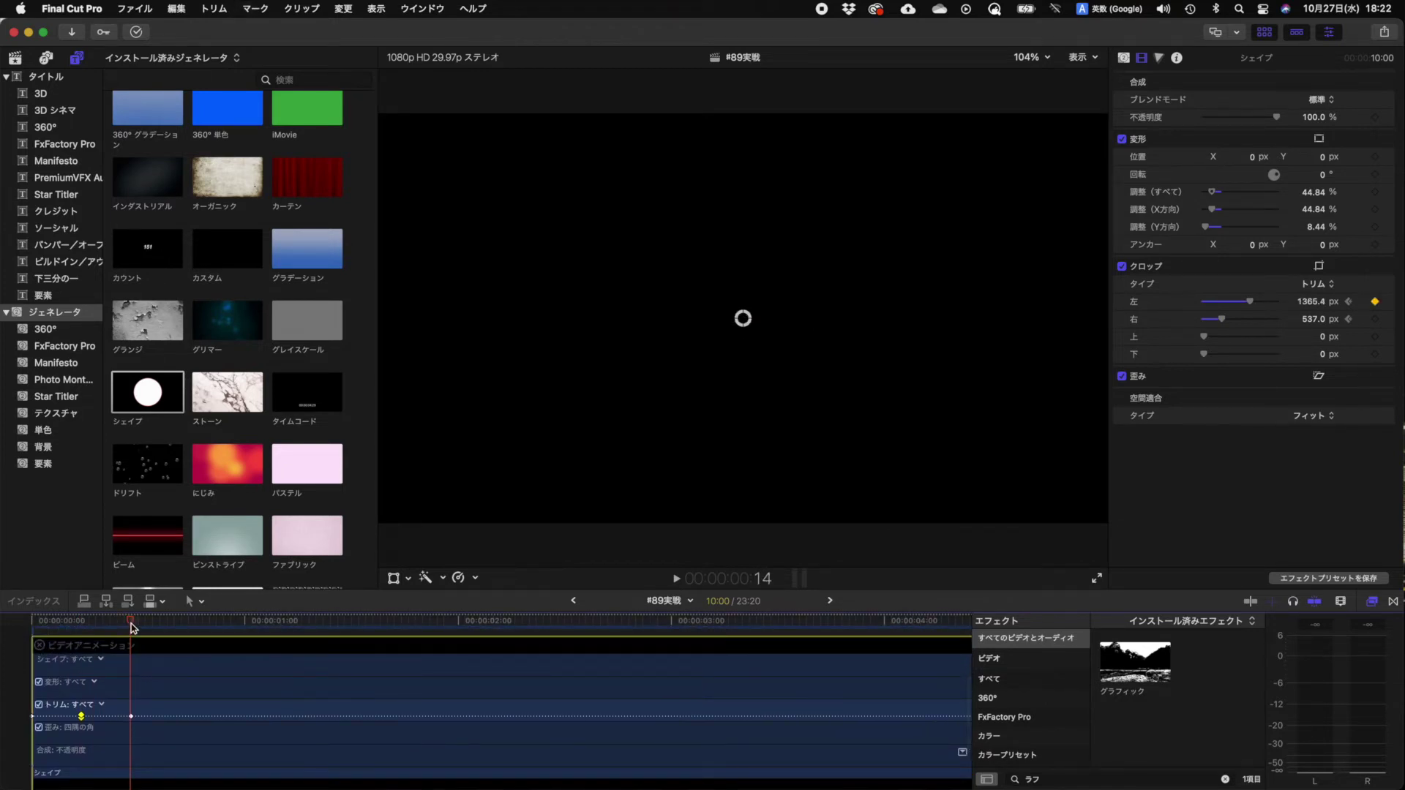
key("Right")
key("Right")
key("Right")
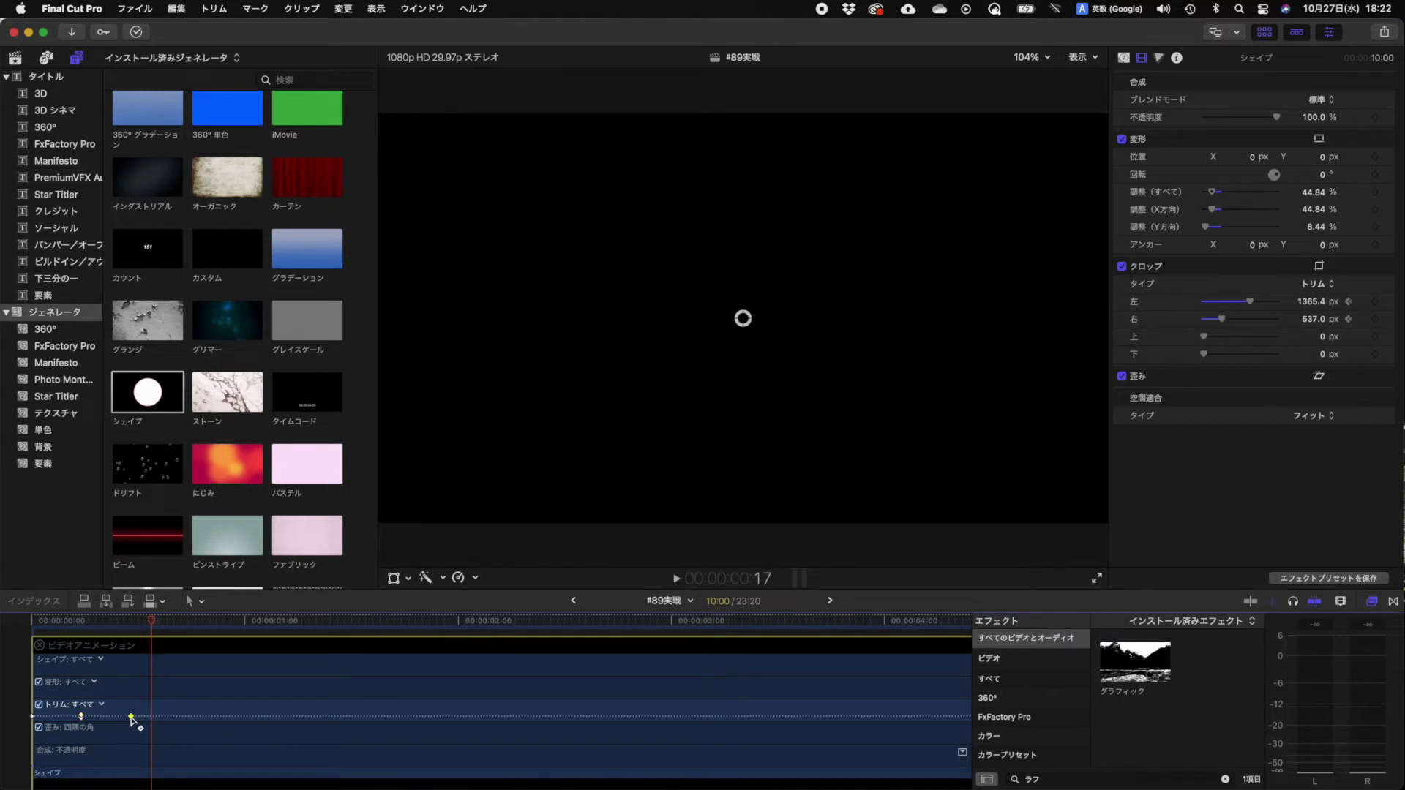
left_click_drag(132, 717, 151, 716)
scroll(161, 744, "right", 1)
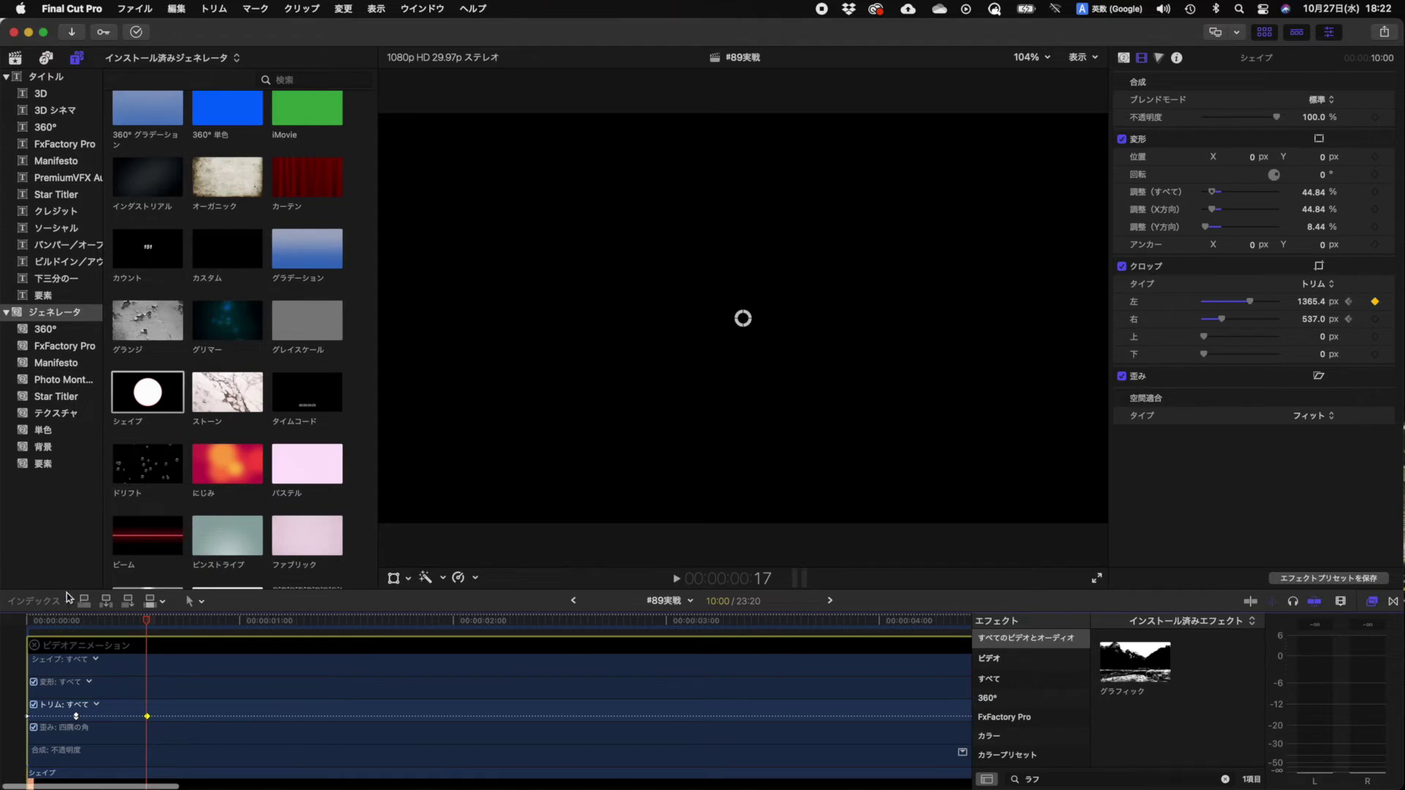
left_click(77, 621)
key("space")
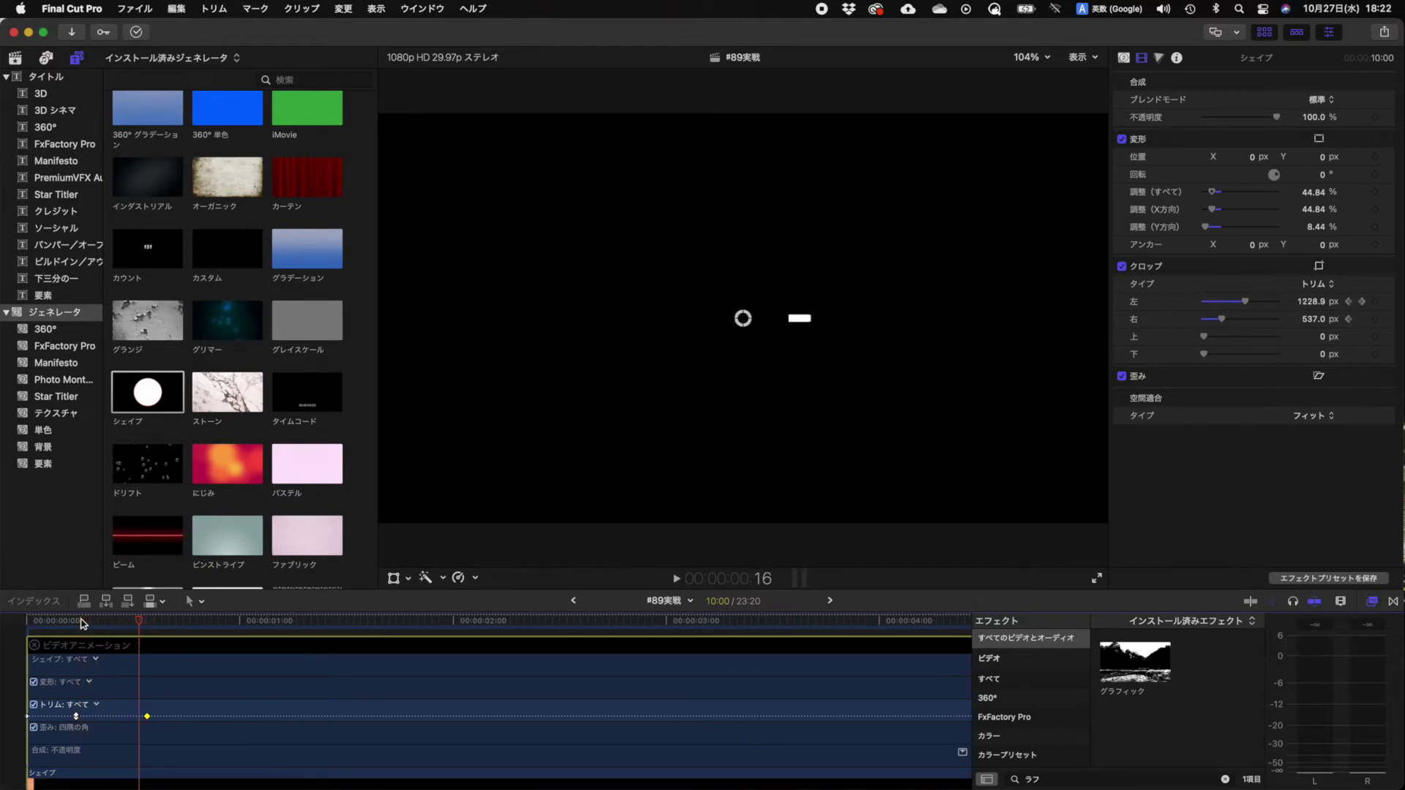
scroll(110, 688, "up", 5)
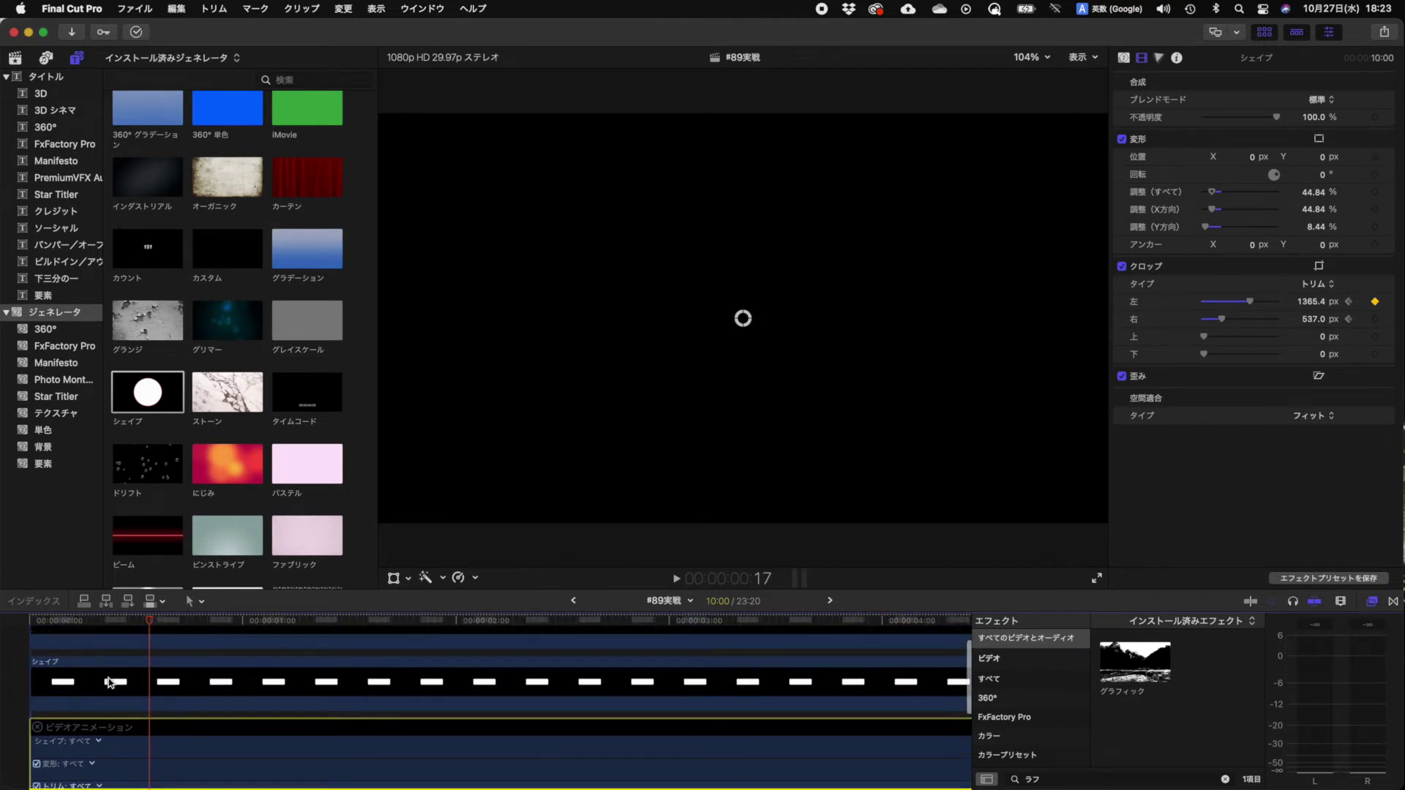
Drag the crop keyframes of the other shape clips to the playhead at frame 17
right_click(102, 735)
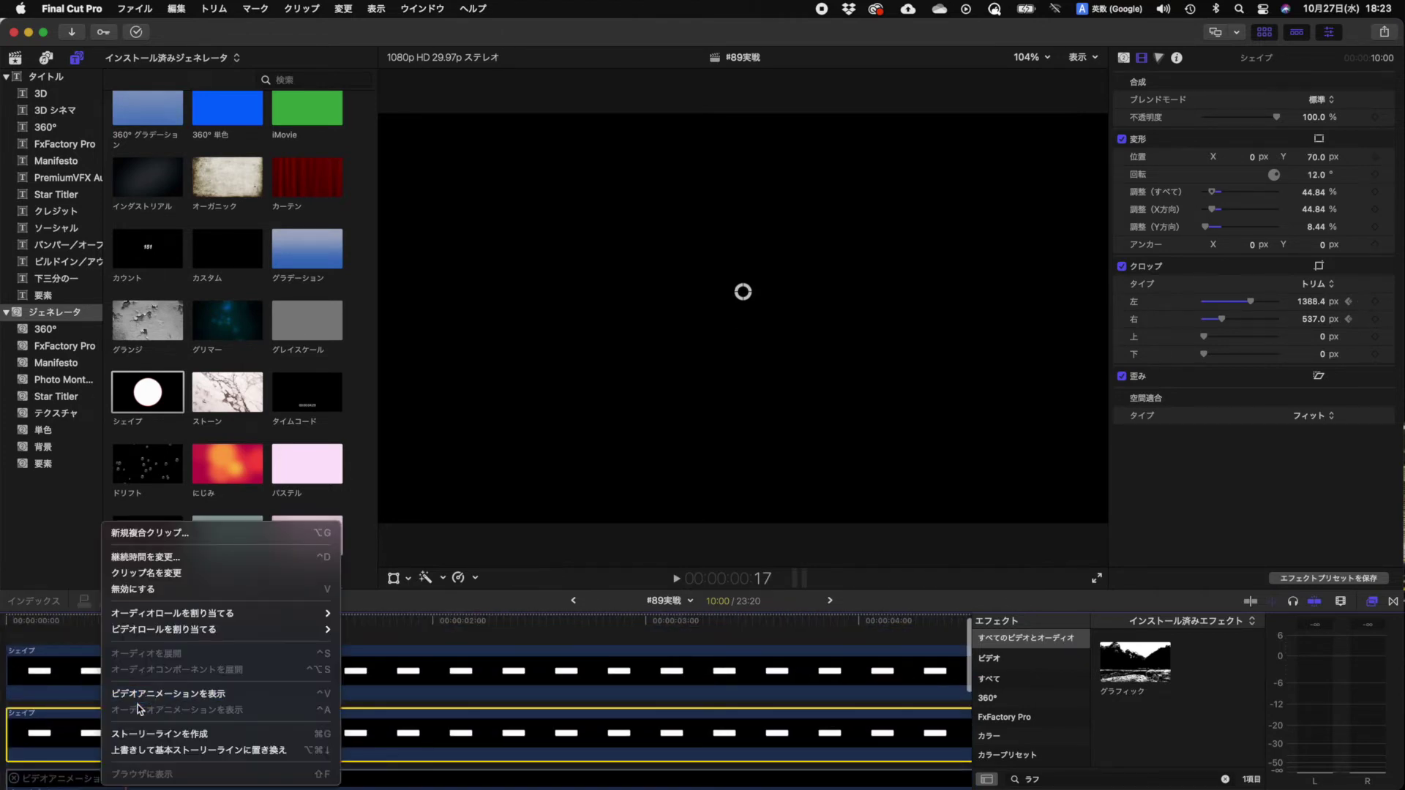
left_click(284, 700)
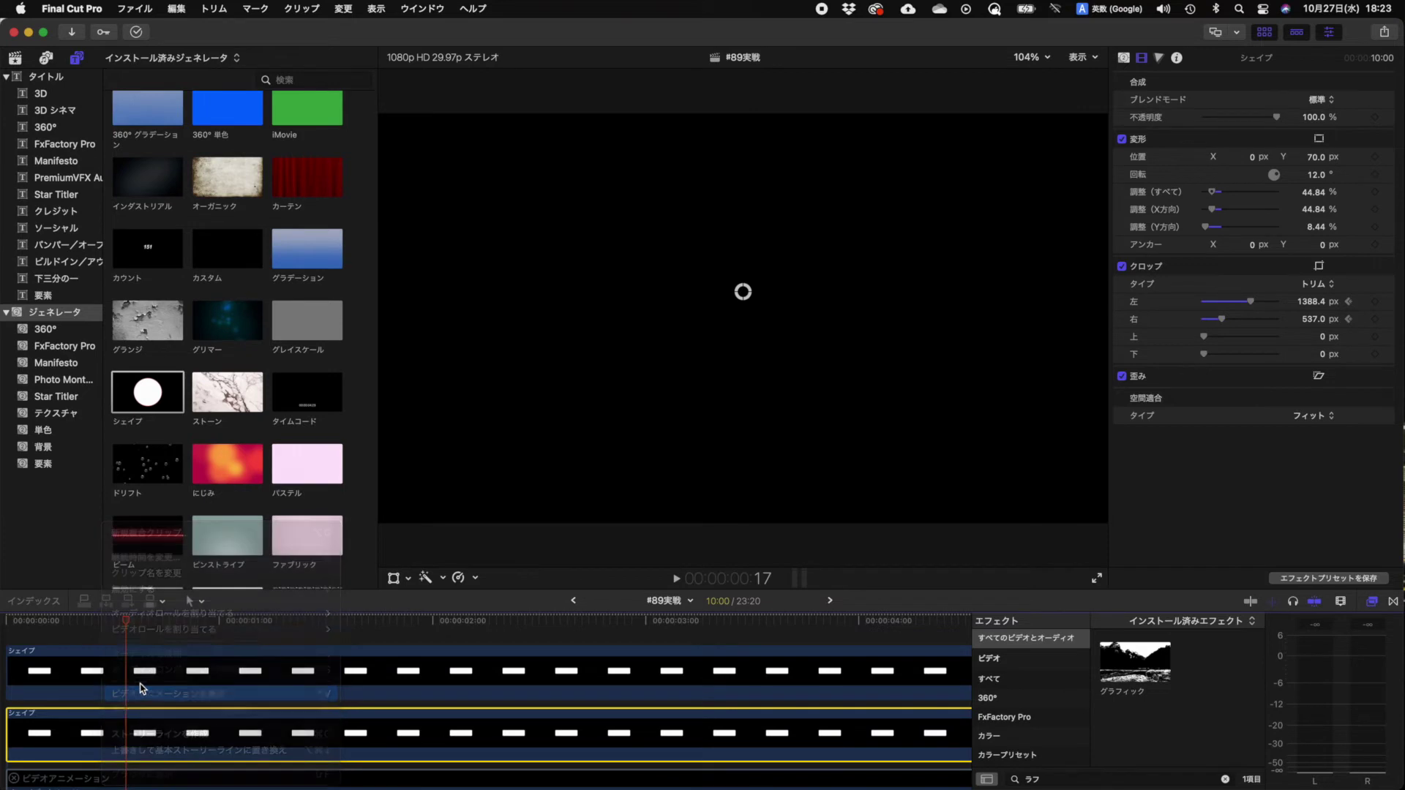
left_click_drag(112, 657, 126, 657)
scroll(120, 696, "down", 2)
right_click(120, 672)
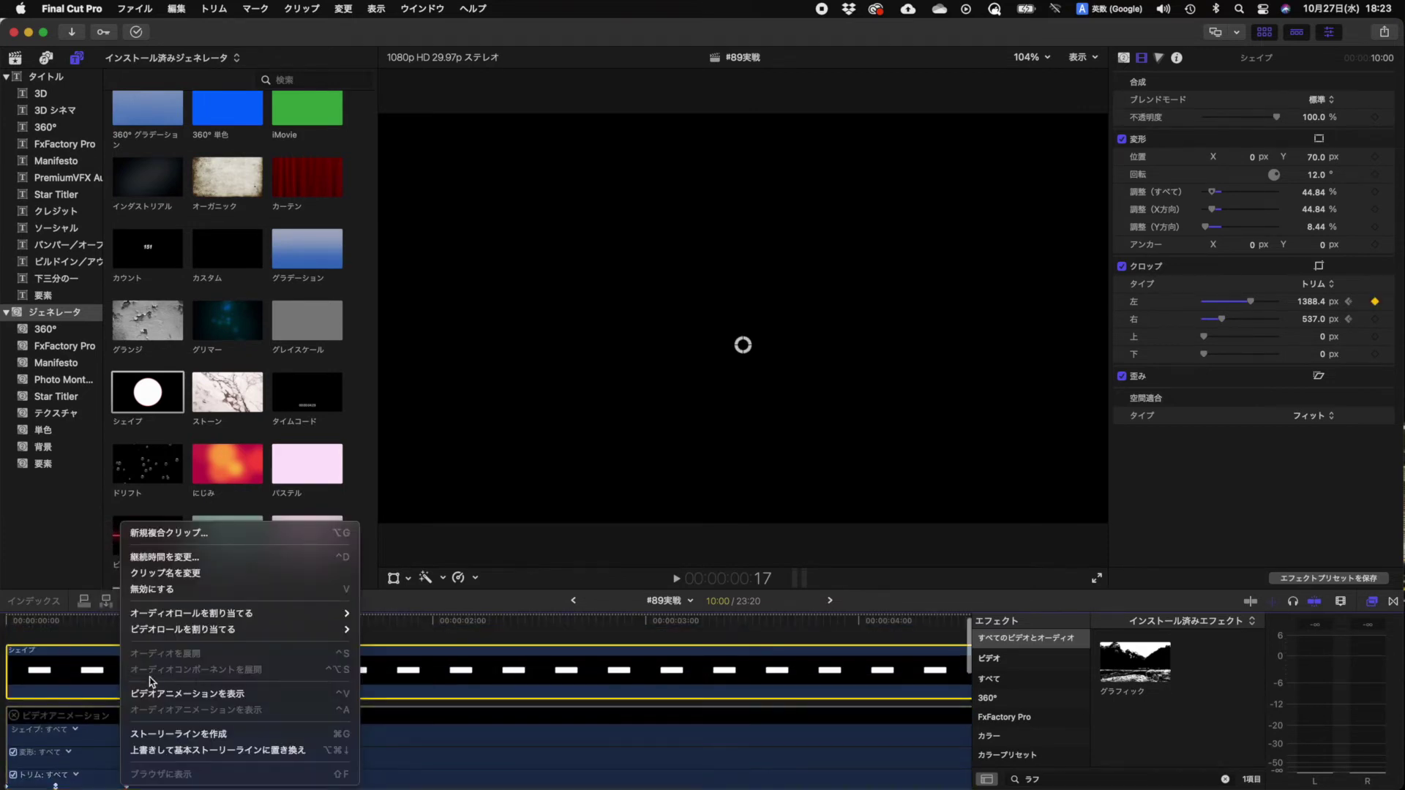
left_click(131, 696)
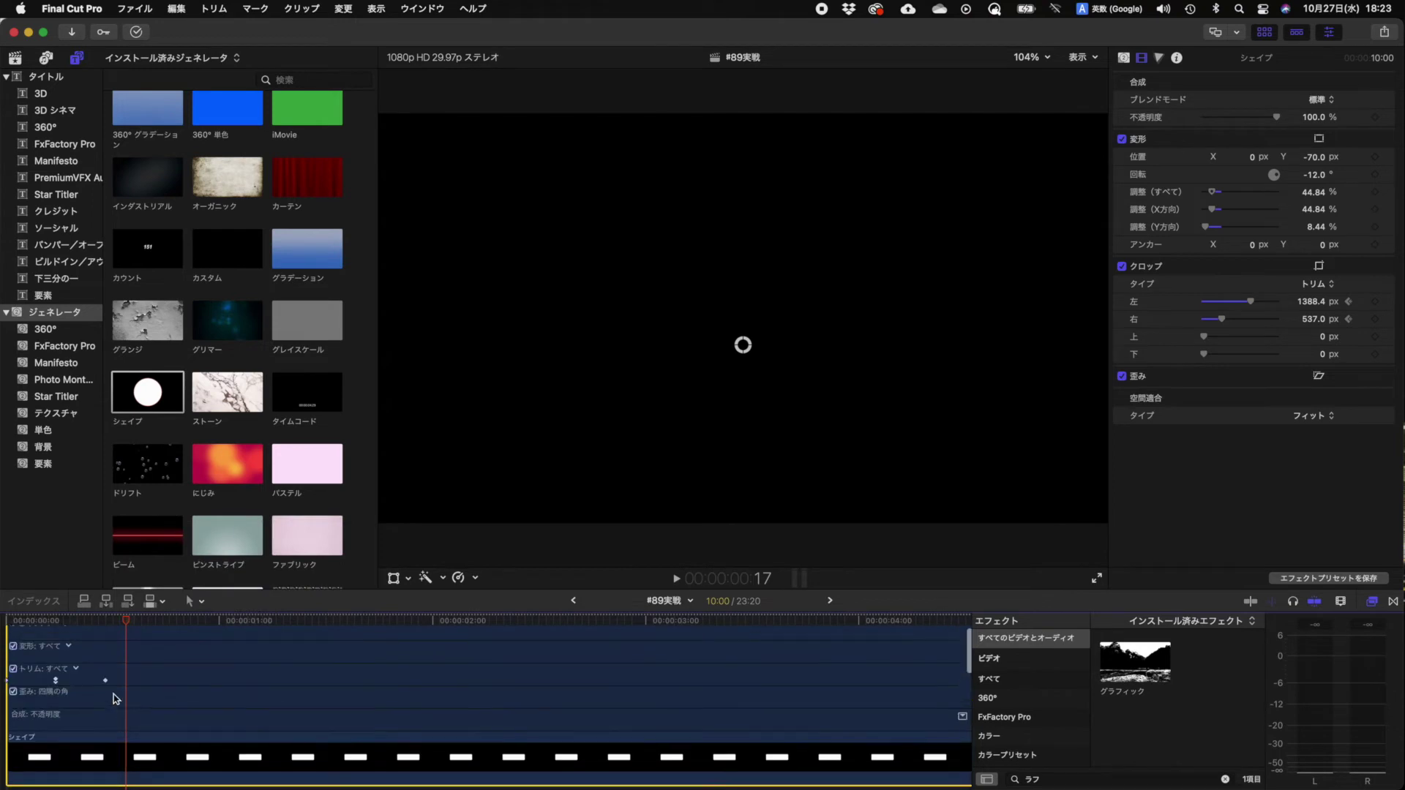
left_click_drag(120, 697, 126, 697)
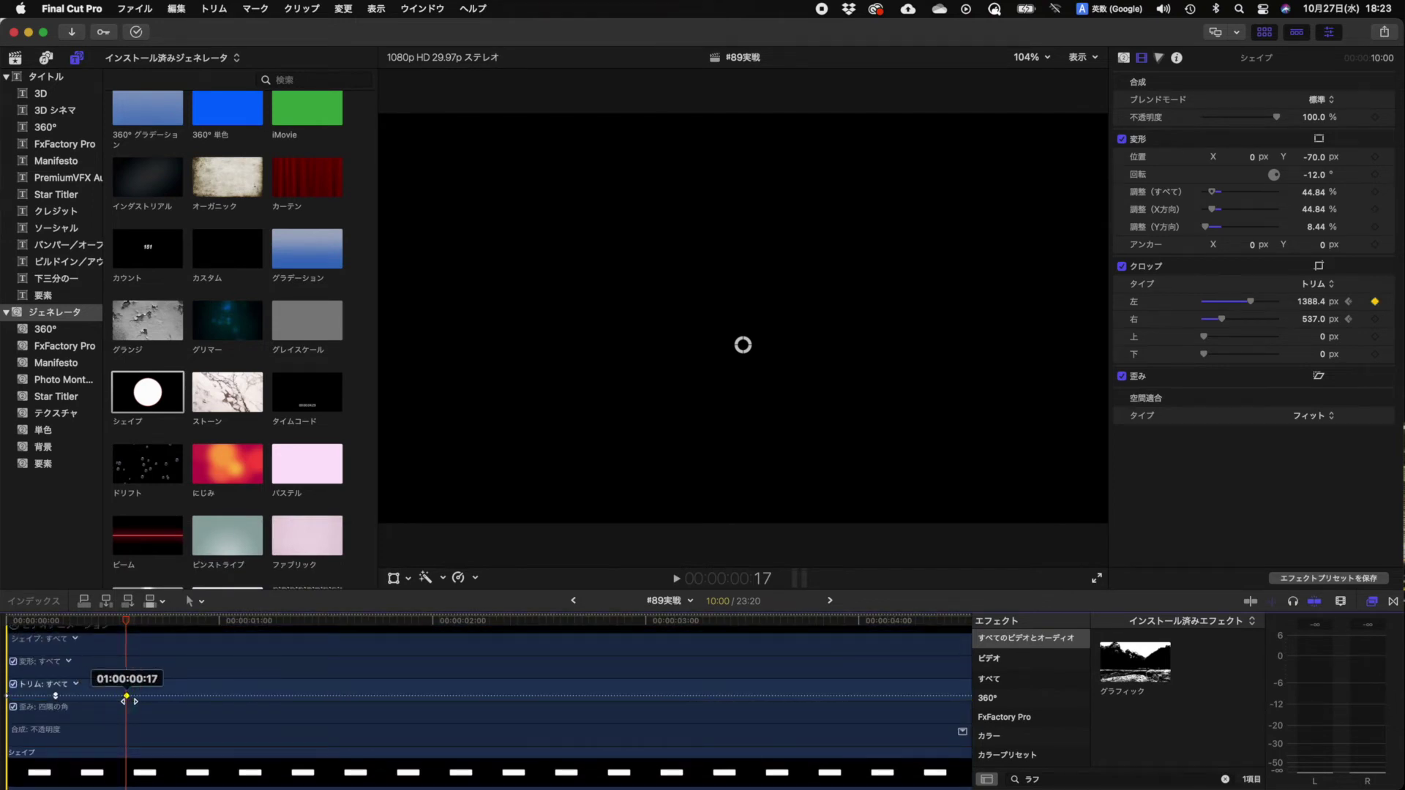
Replay the burst-line animation from the start to check timing, then zoom the timeline out
key("Home")
key("space")
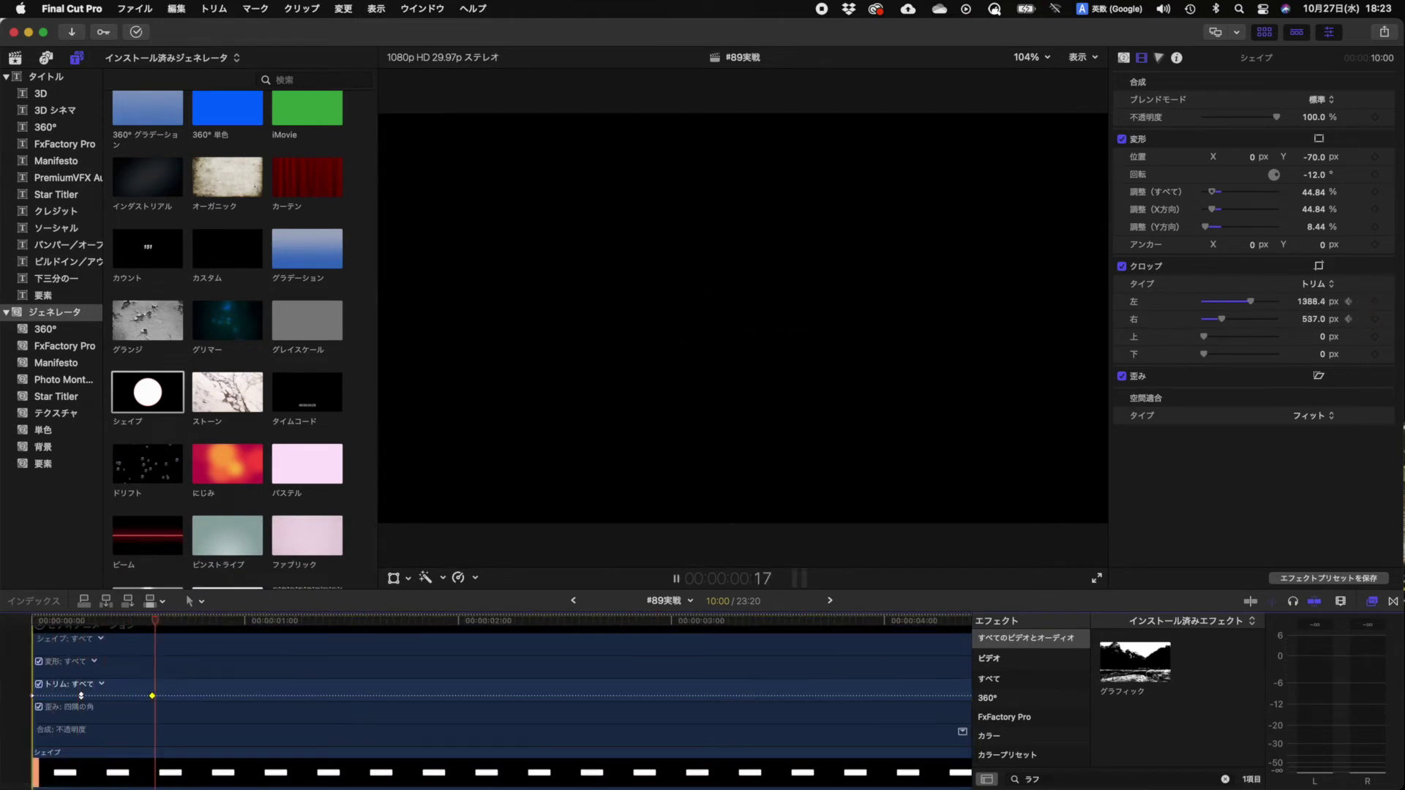
key("space")
key("Home")
key("space")
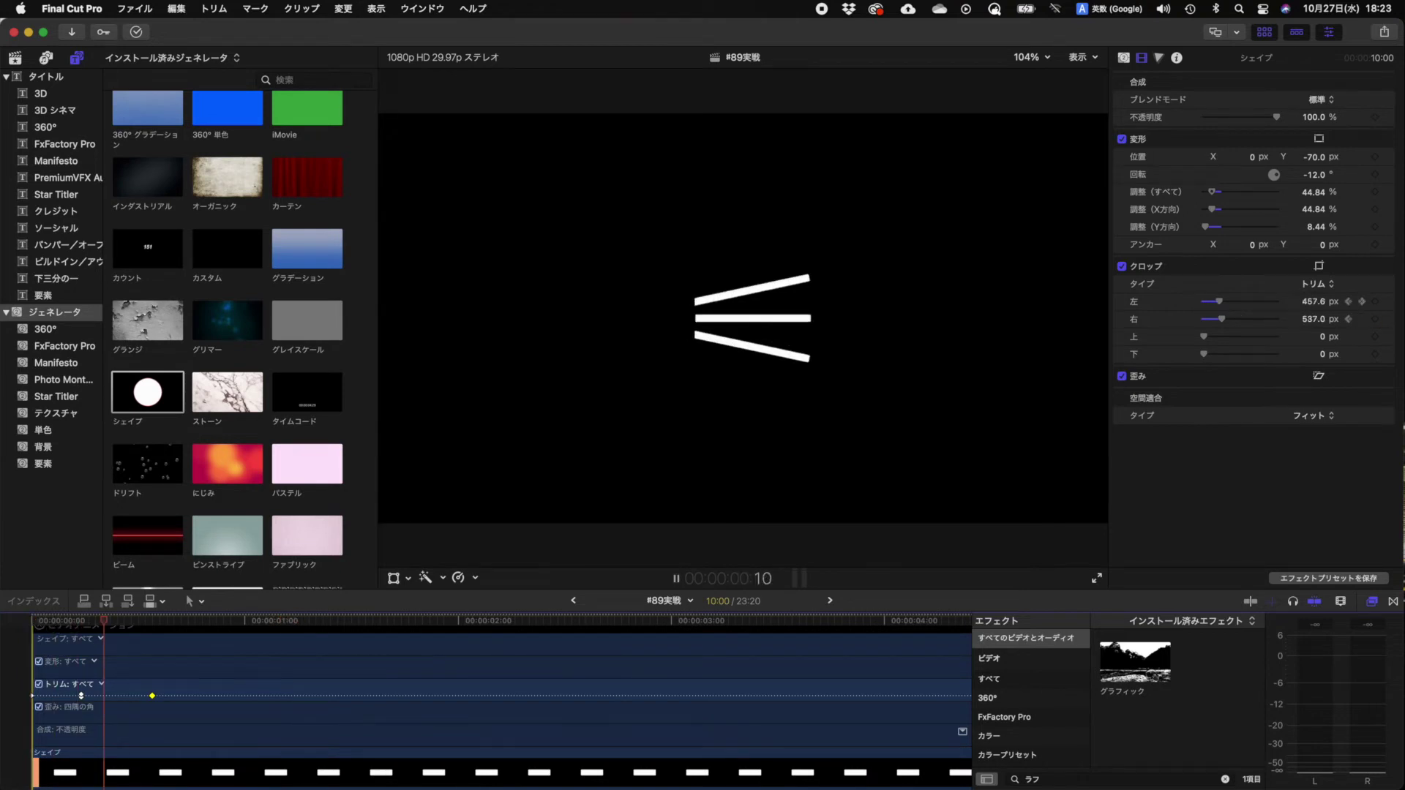
key("space")
key("Home")
key("space")
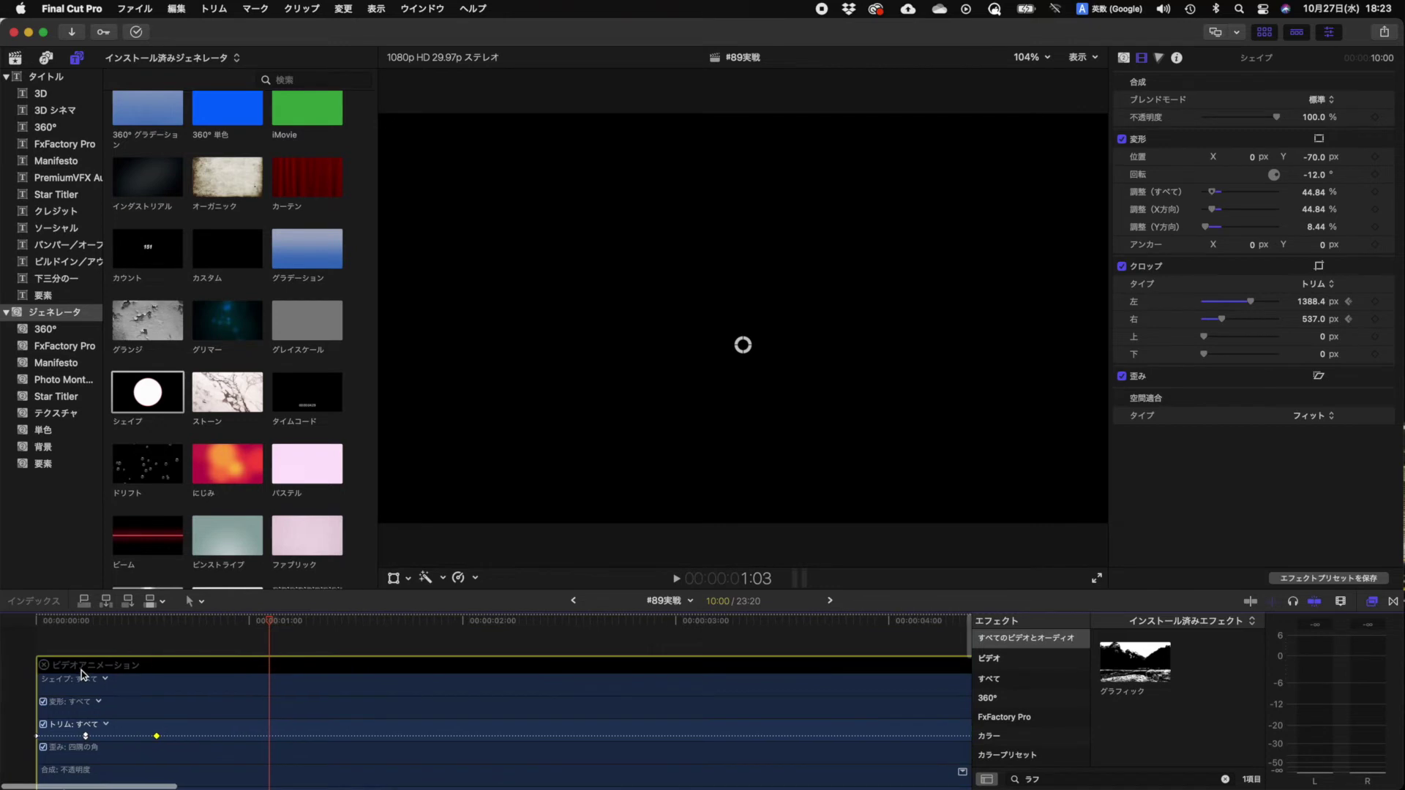
scroll(41, 776, "left", 2)
scroll(47, 723, "up", 2)
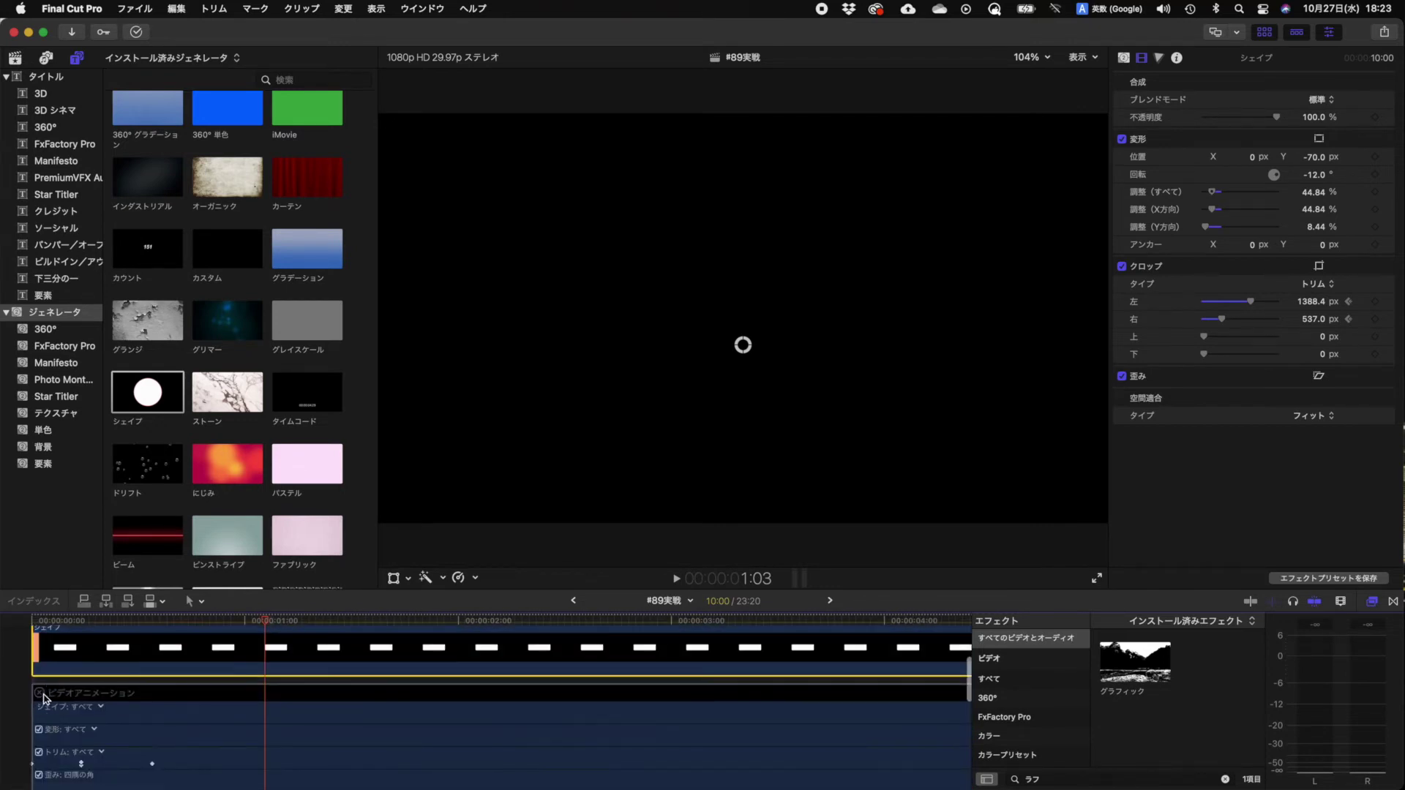
scroll(47, 723, "down", 3)
scroll(93, 709, "down", 2)
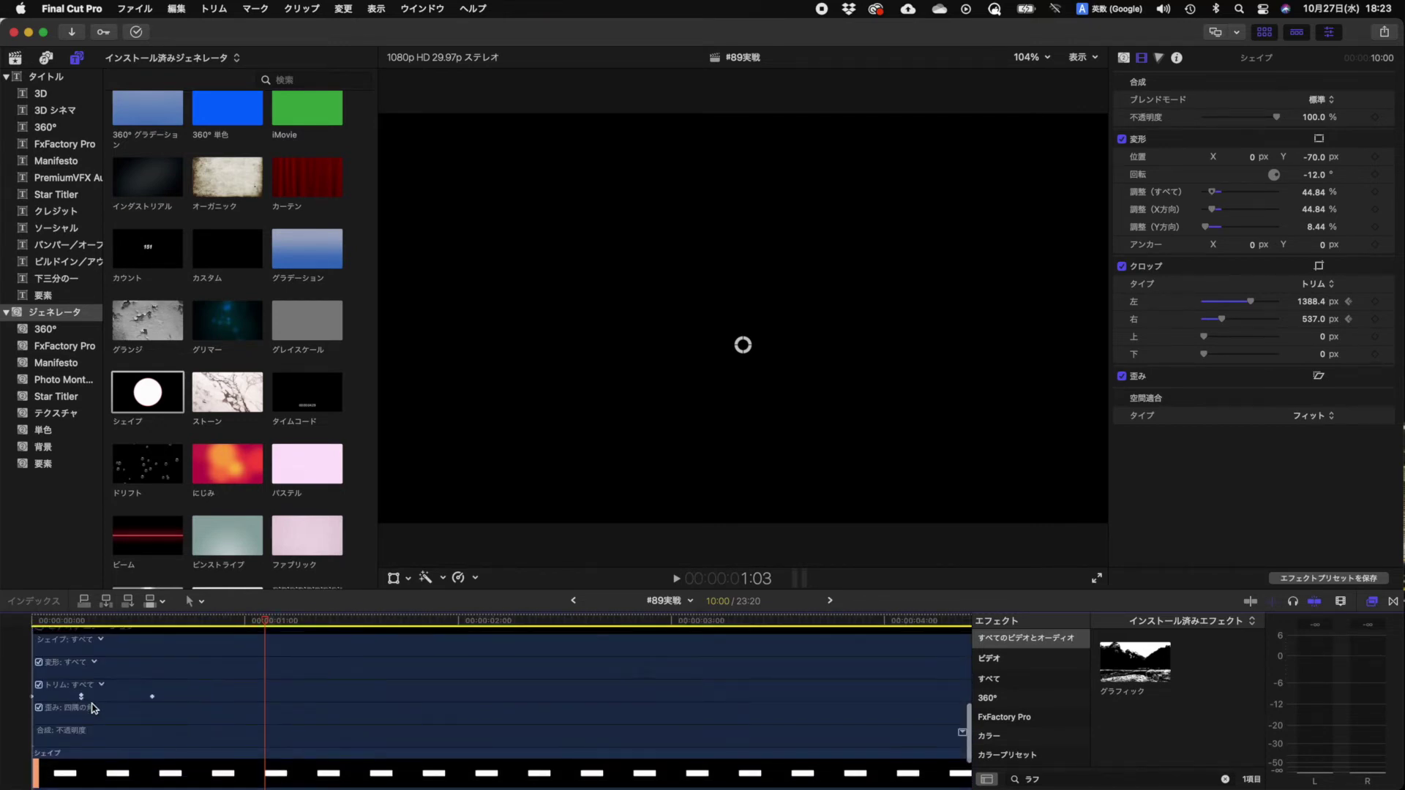
key("super+minus")
scroll(68, 680, "up", 2)
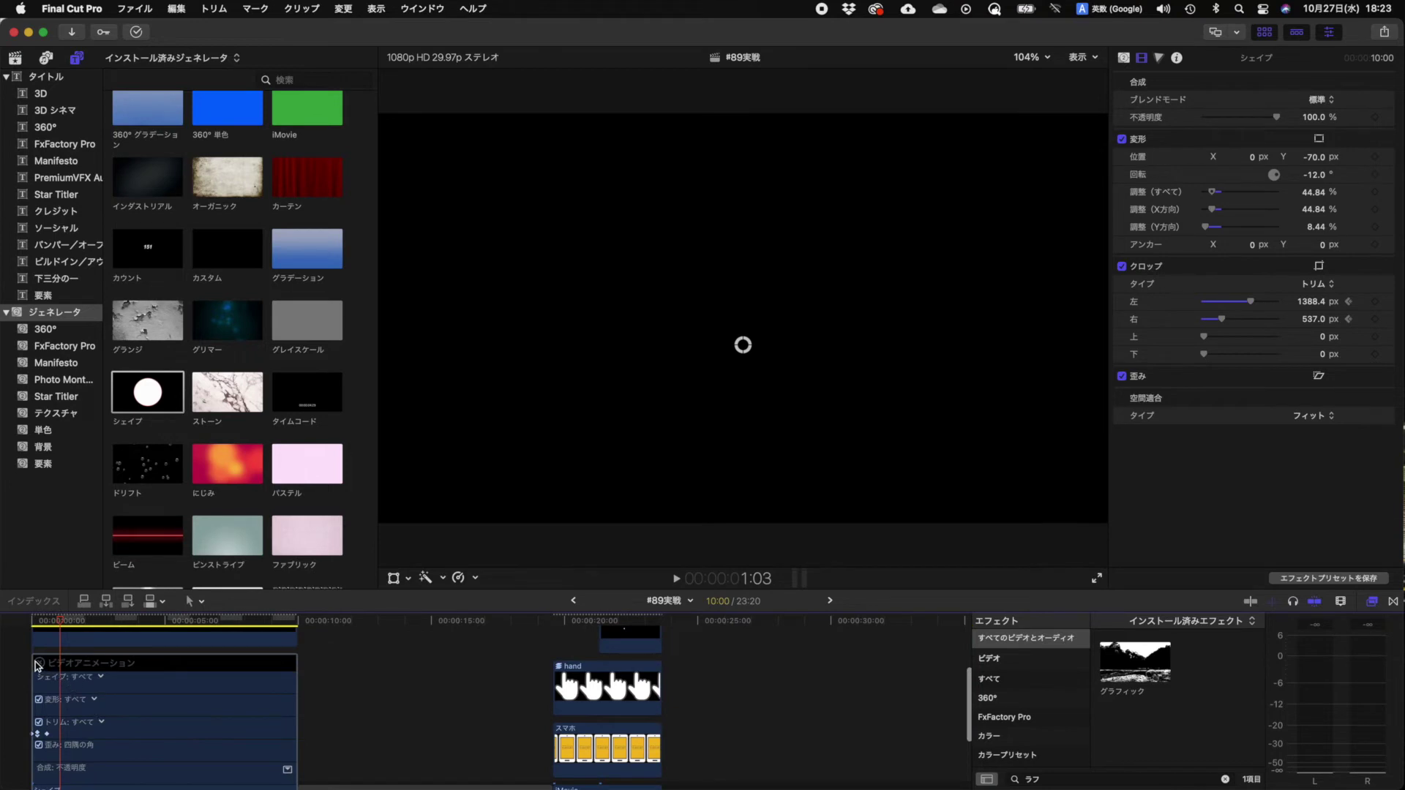
Collapse the animation editor and paste a copy of the orange iMovie background at the timeline start
left_click(36, 666)
scroll(366, 727, "down", 3)
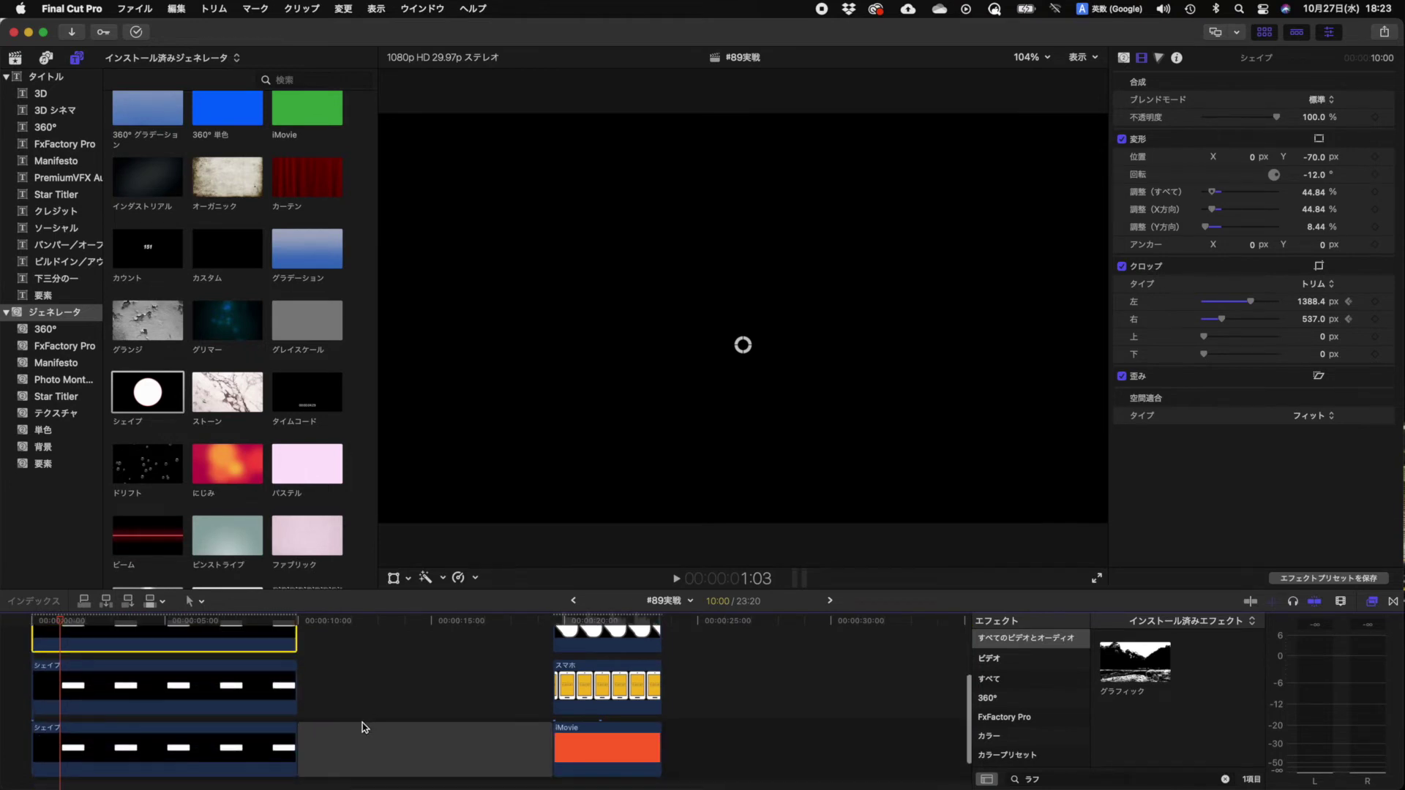
left_click(637, 747)
key("super+c")
key("Home")
key("super+v")
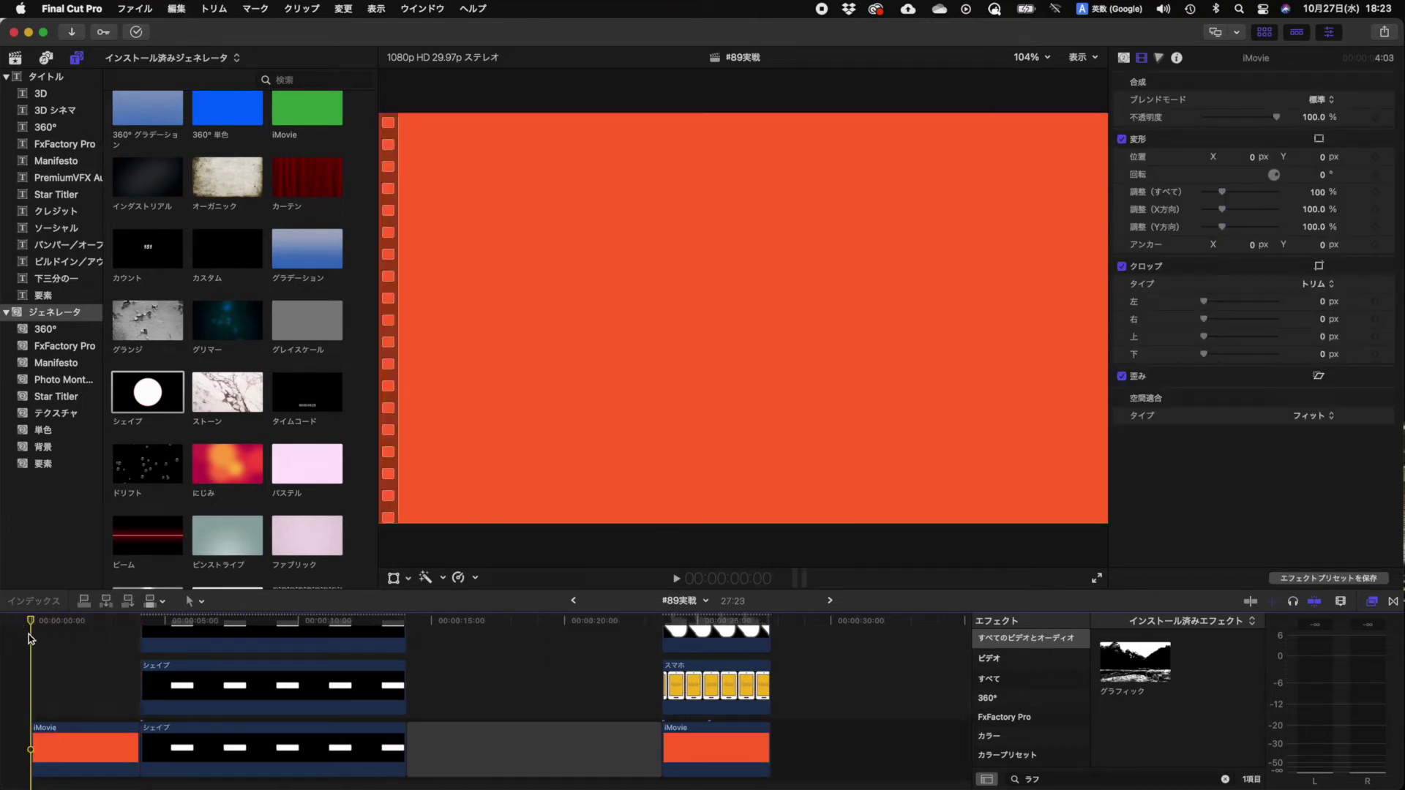
Paste copies of the スマホ phone clip and the hand clip at the start, hand stacked above phone
left_click(681, 713)
key("super+c")
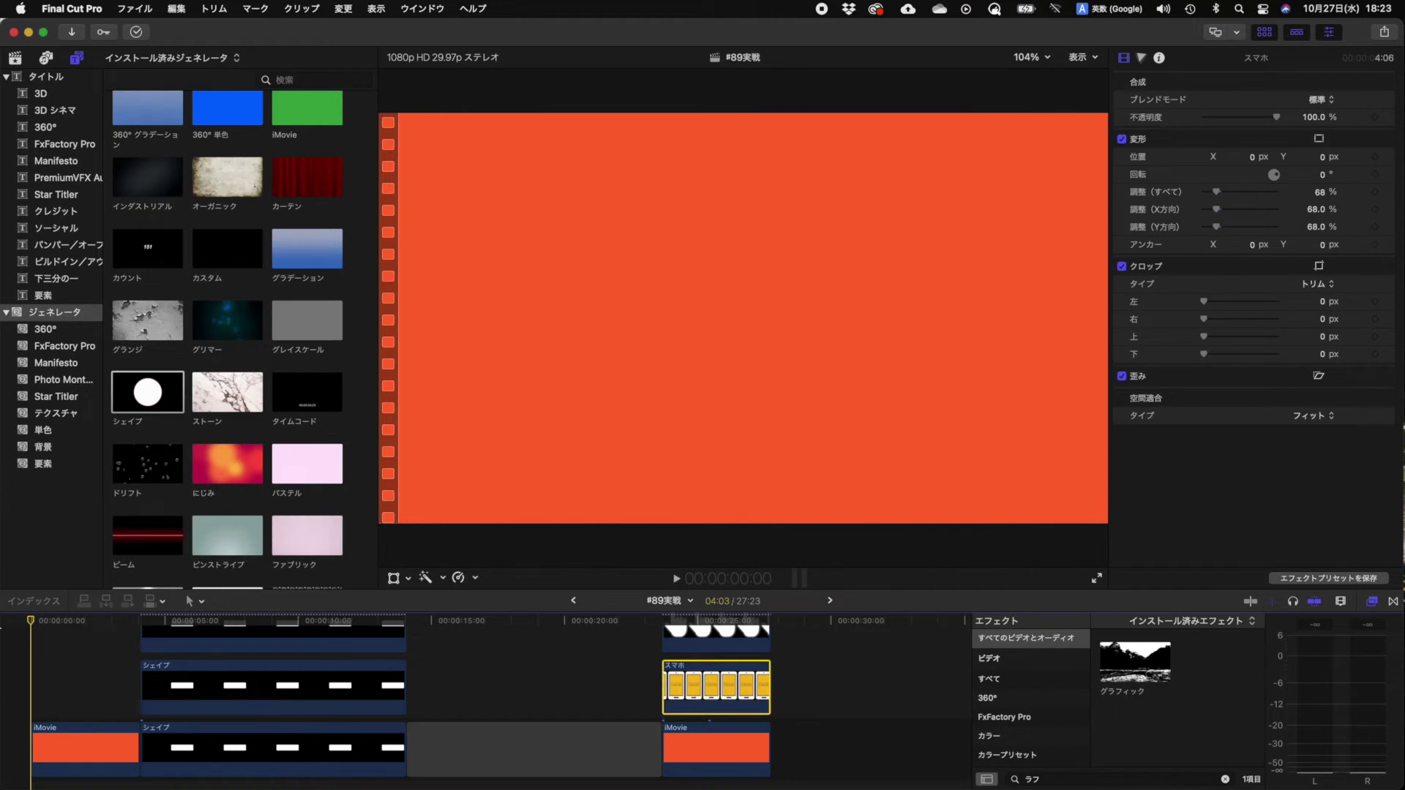
key("alt+v")
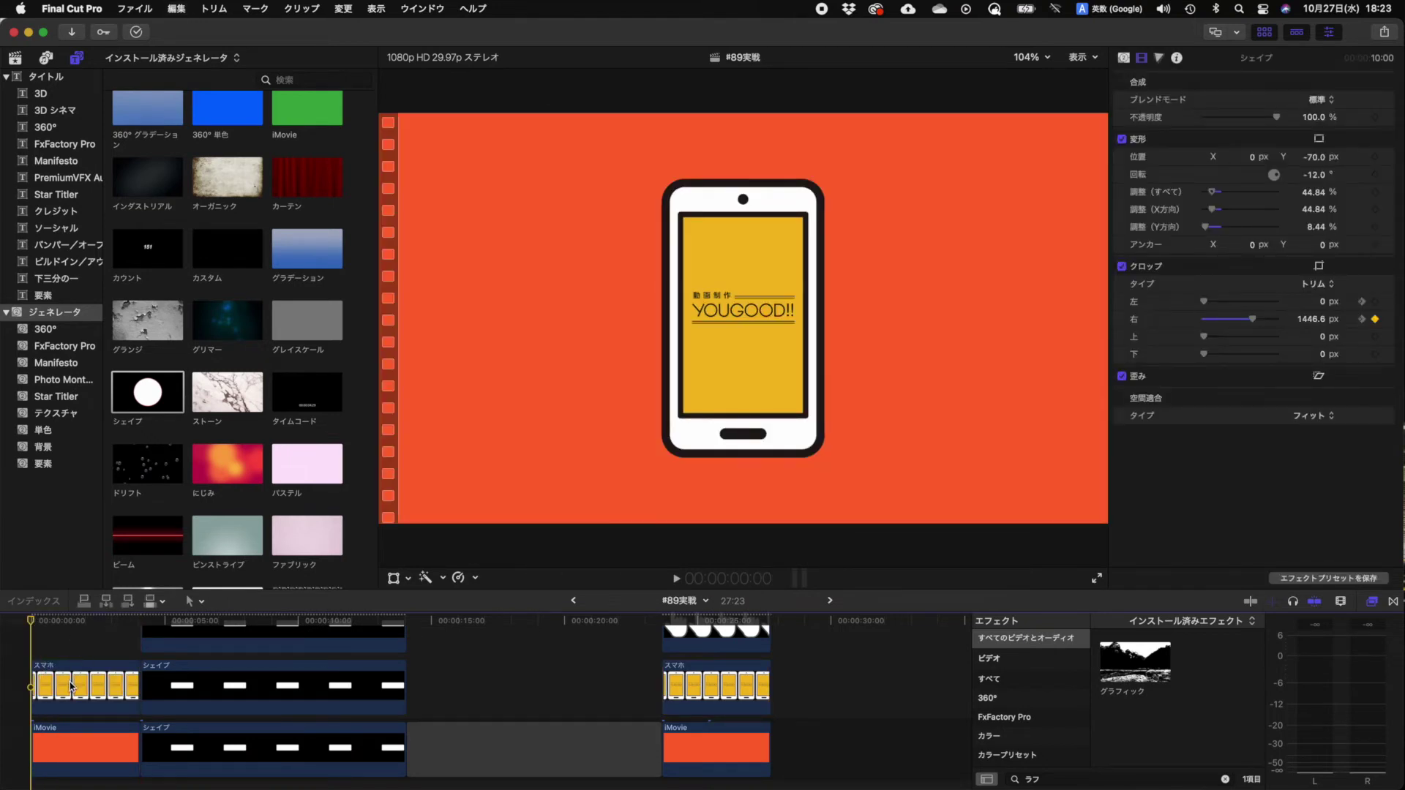
left_click(99, 690)
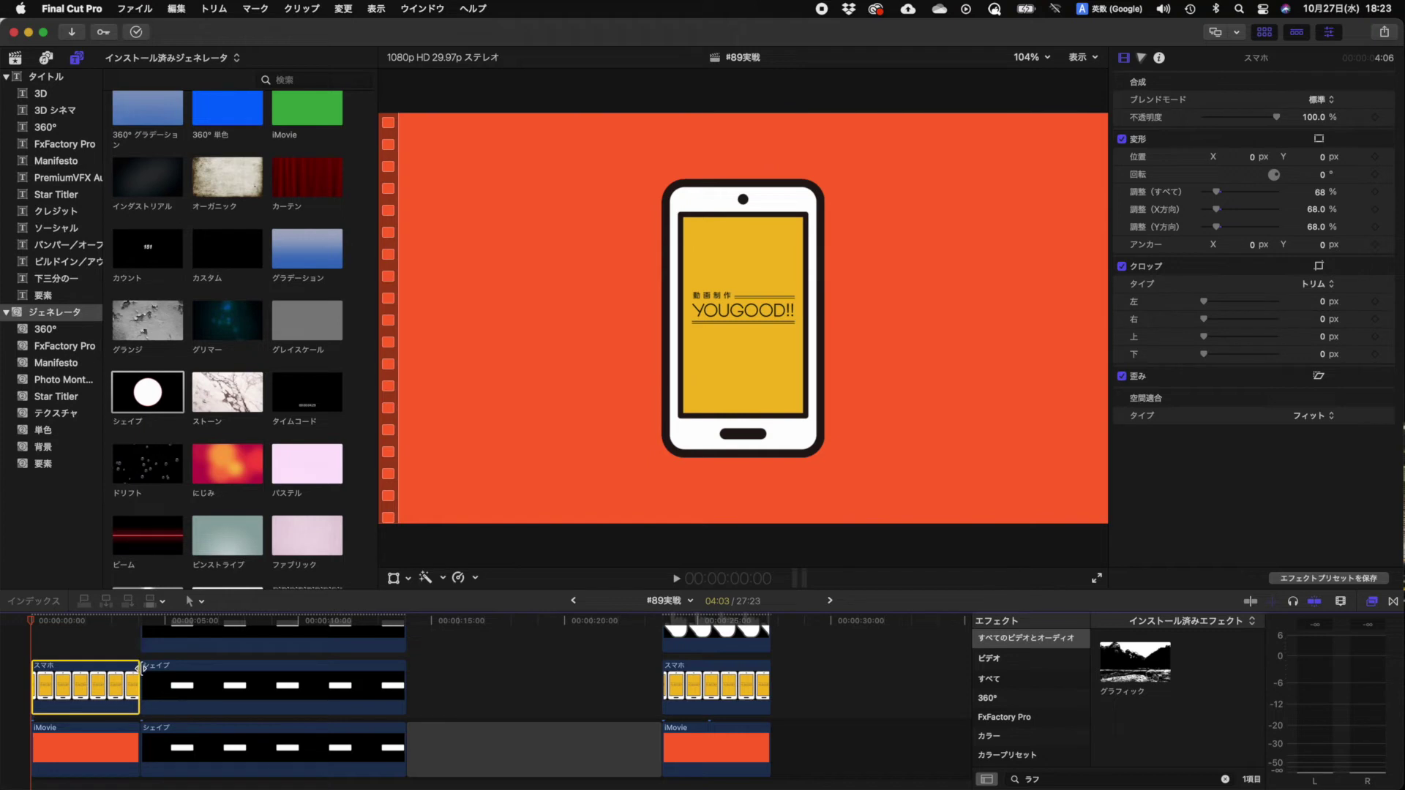
scroll(439, 718, "up", 3)
left_click(704, 708)
key("super+c")
key("super+v")
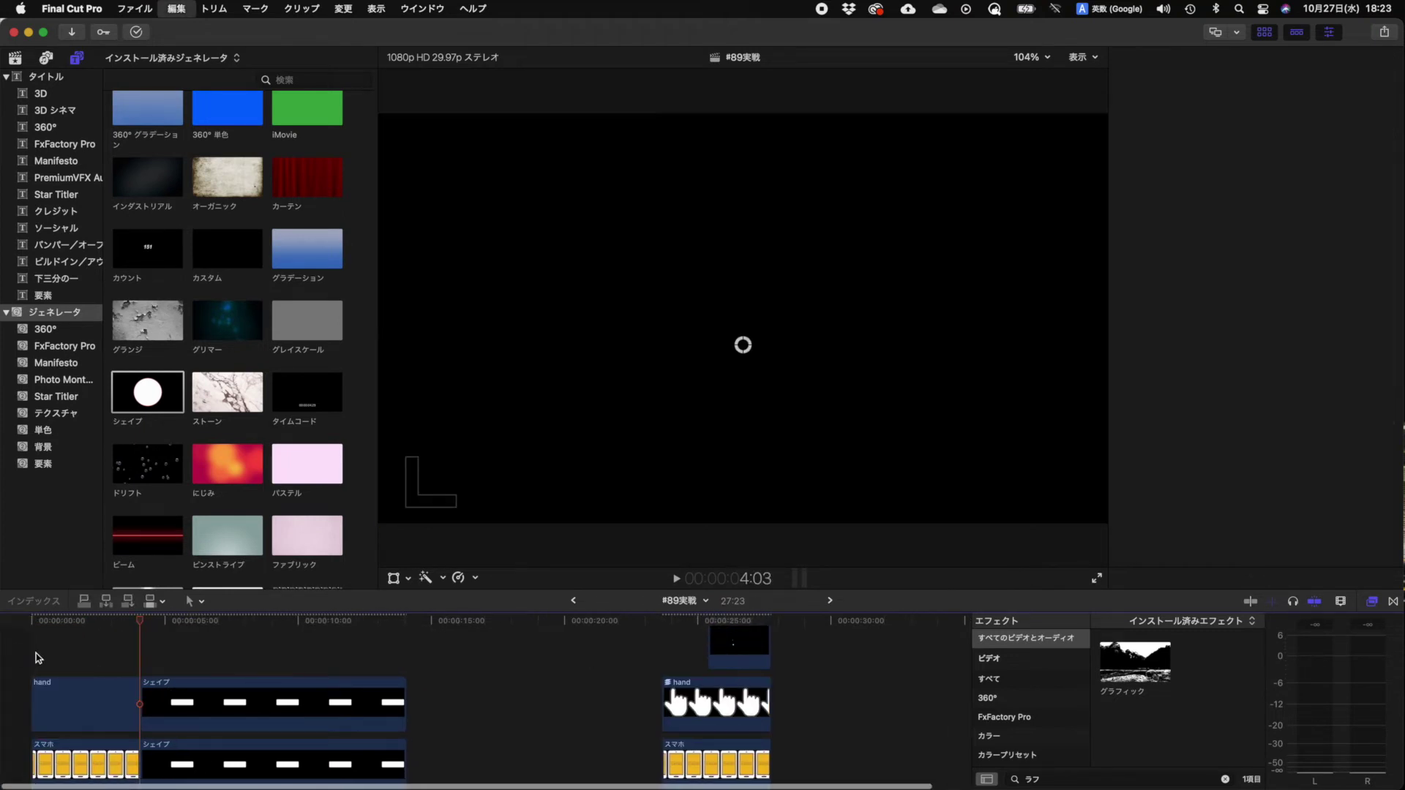
key("Home")
Reset the pasted hand clip's Transform and bring its Scale (All) down to 1%
left_click(71, 701)
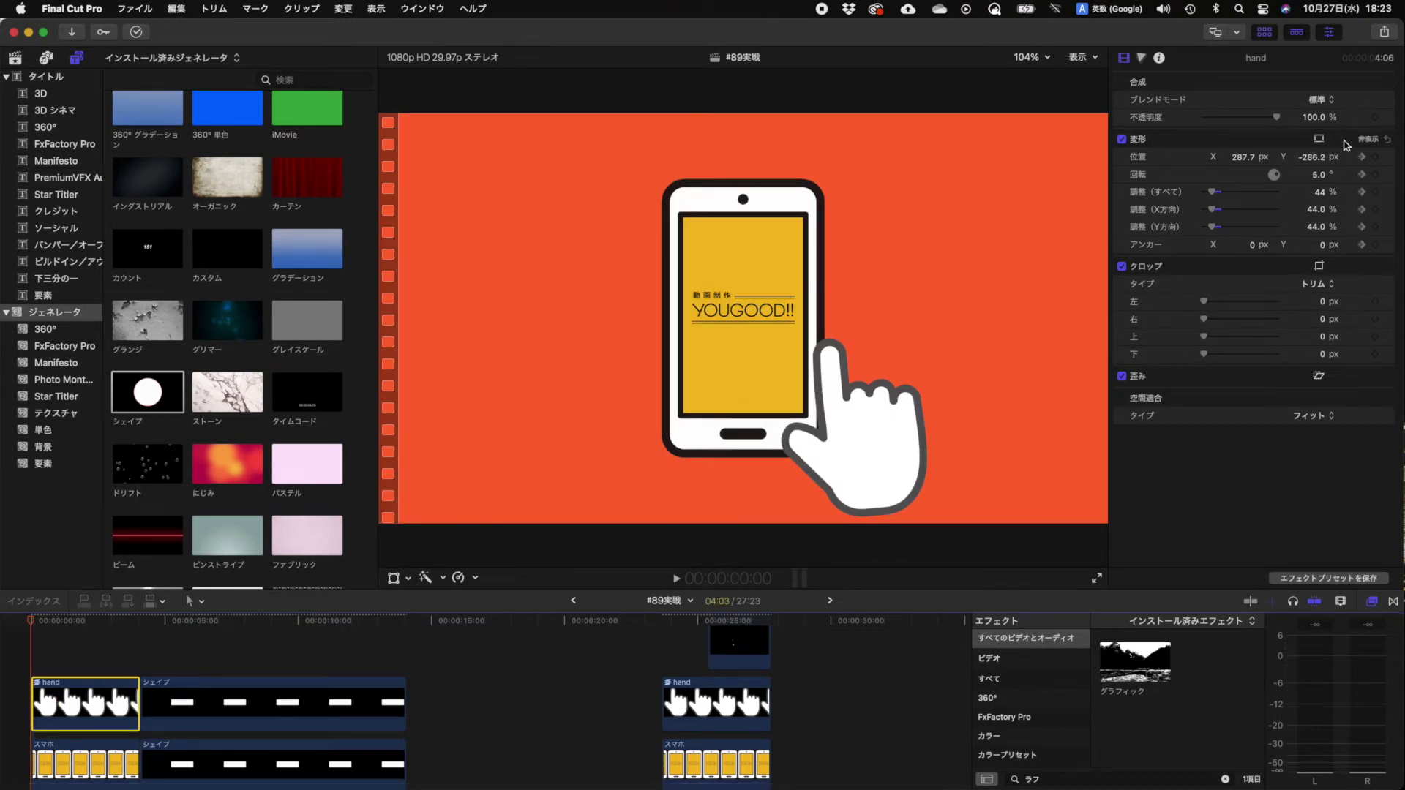
left_click(1388, 140)
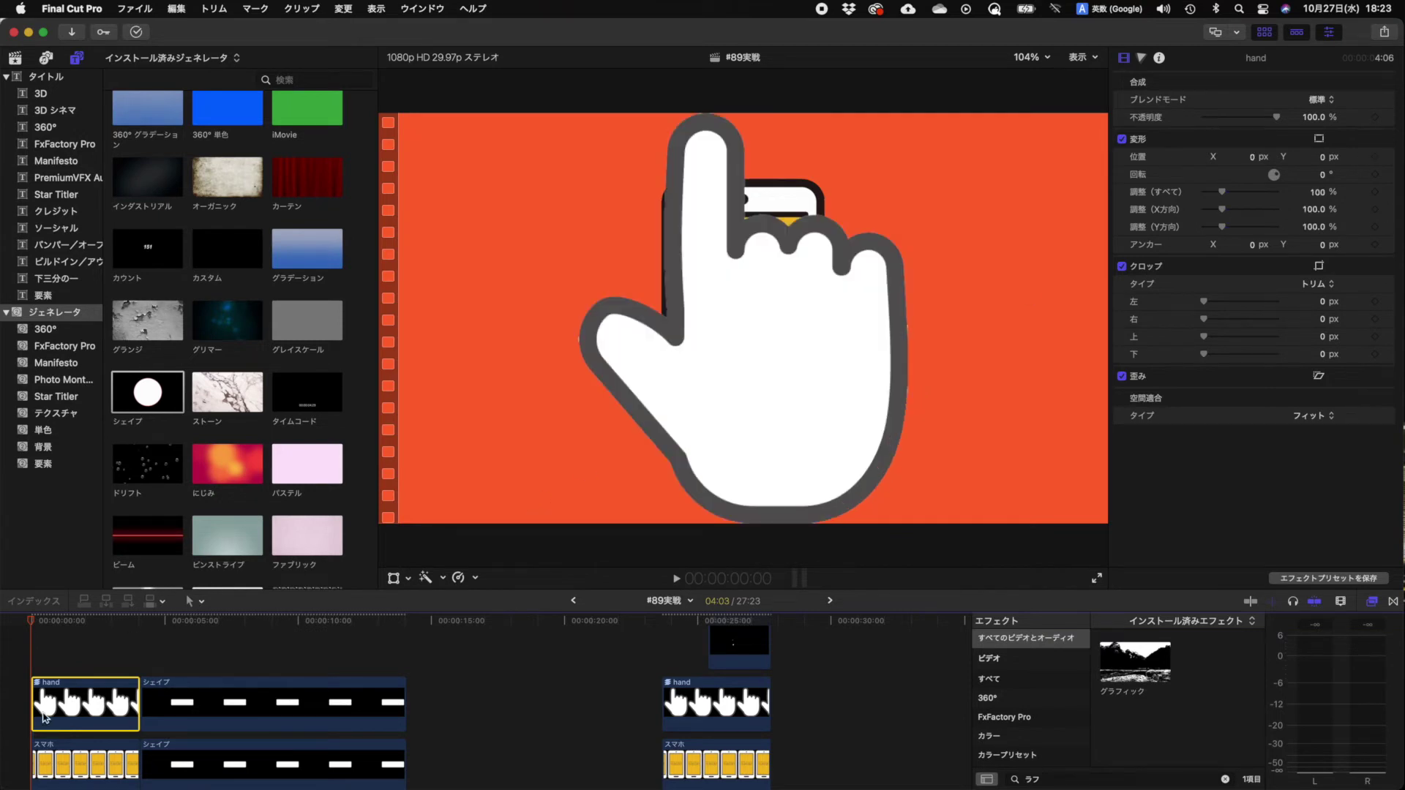
left_click_drag(1222, 193, 1204, 194)
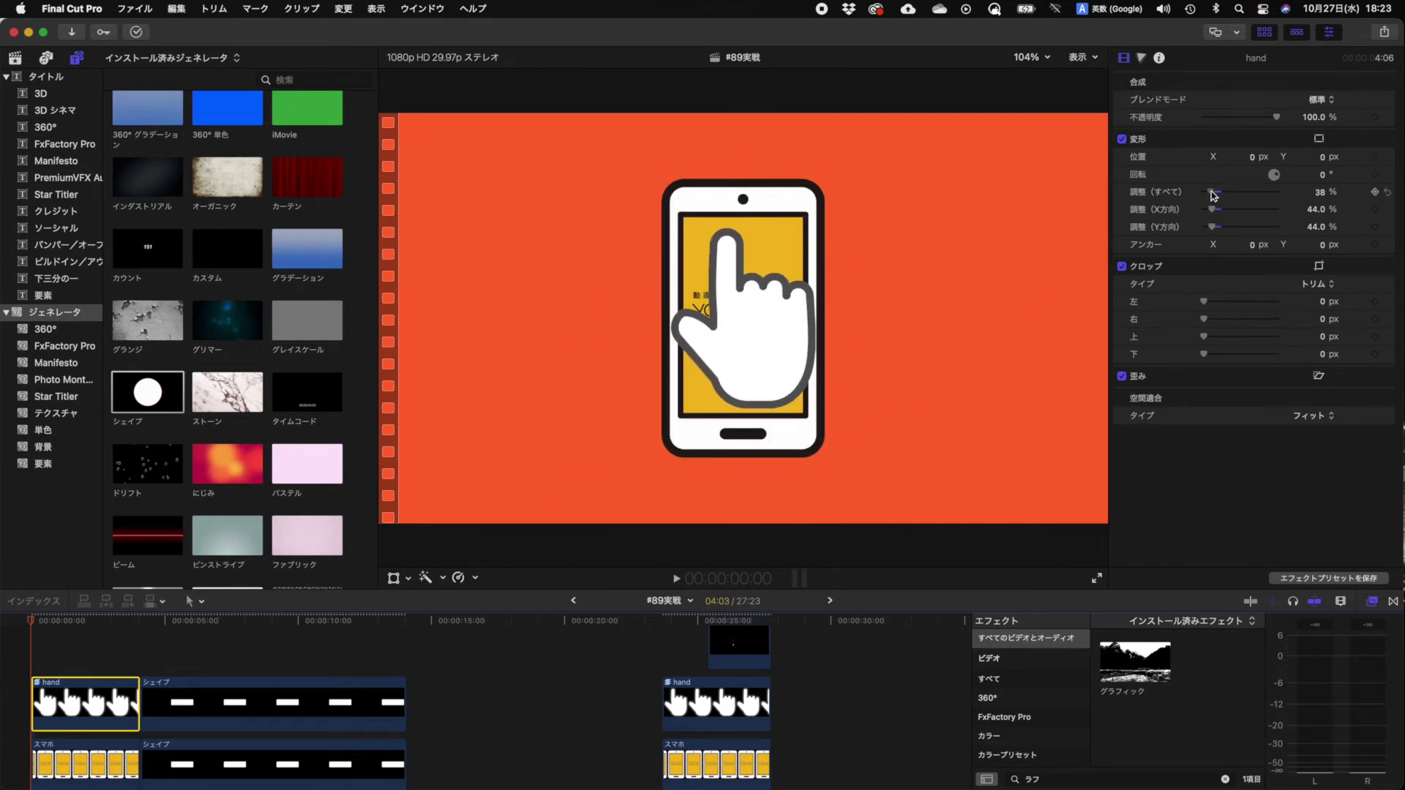
scroll(186, 658, "down", 2)
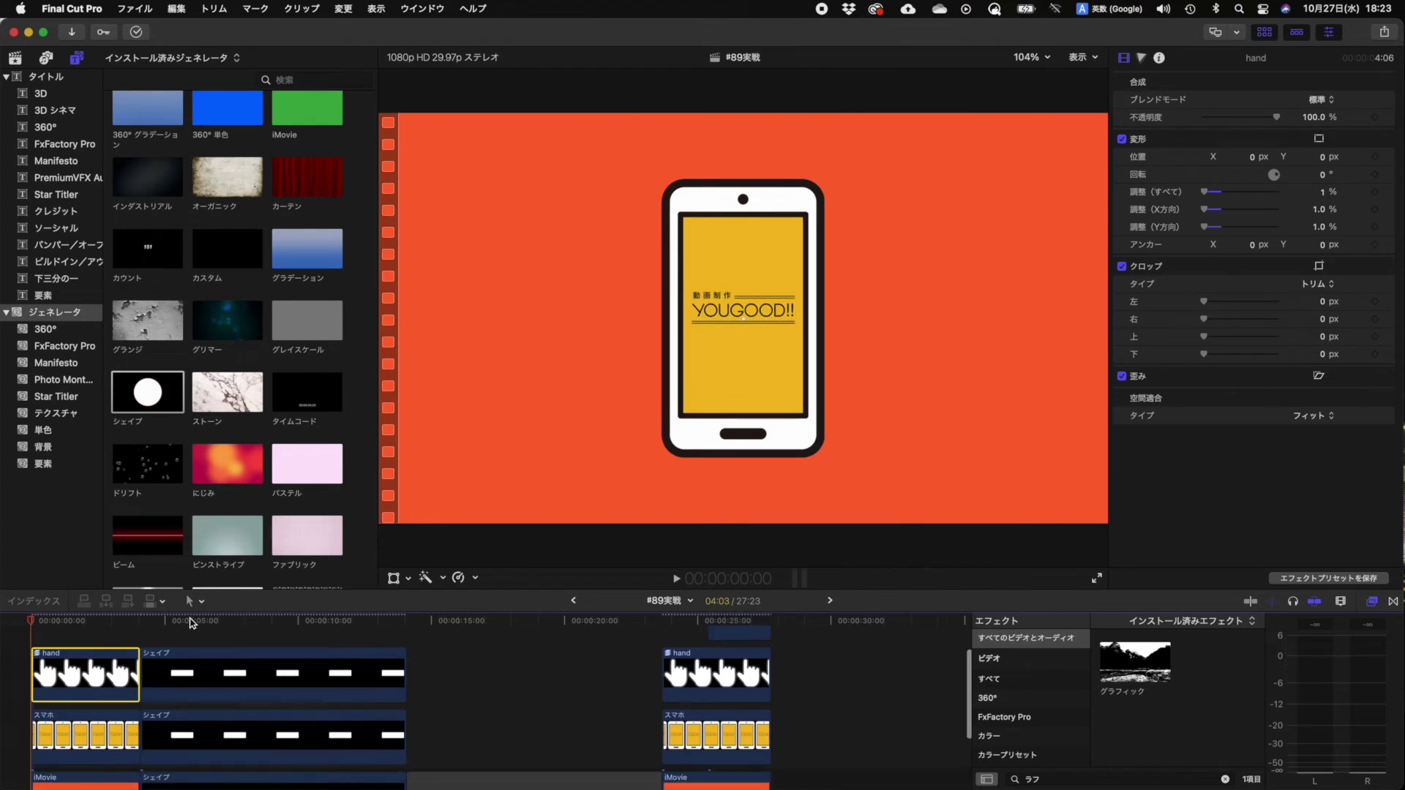
mouse_move(183, 620)
left_mouse_down()
mouse_move(206, 622)
mouse_move(153, 619)
left_mouse_up()
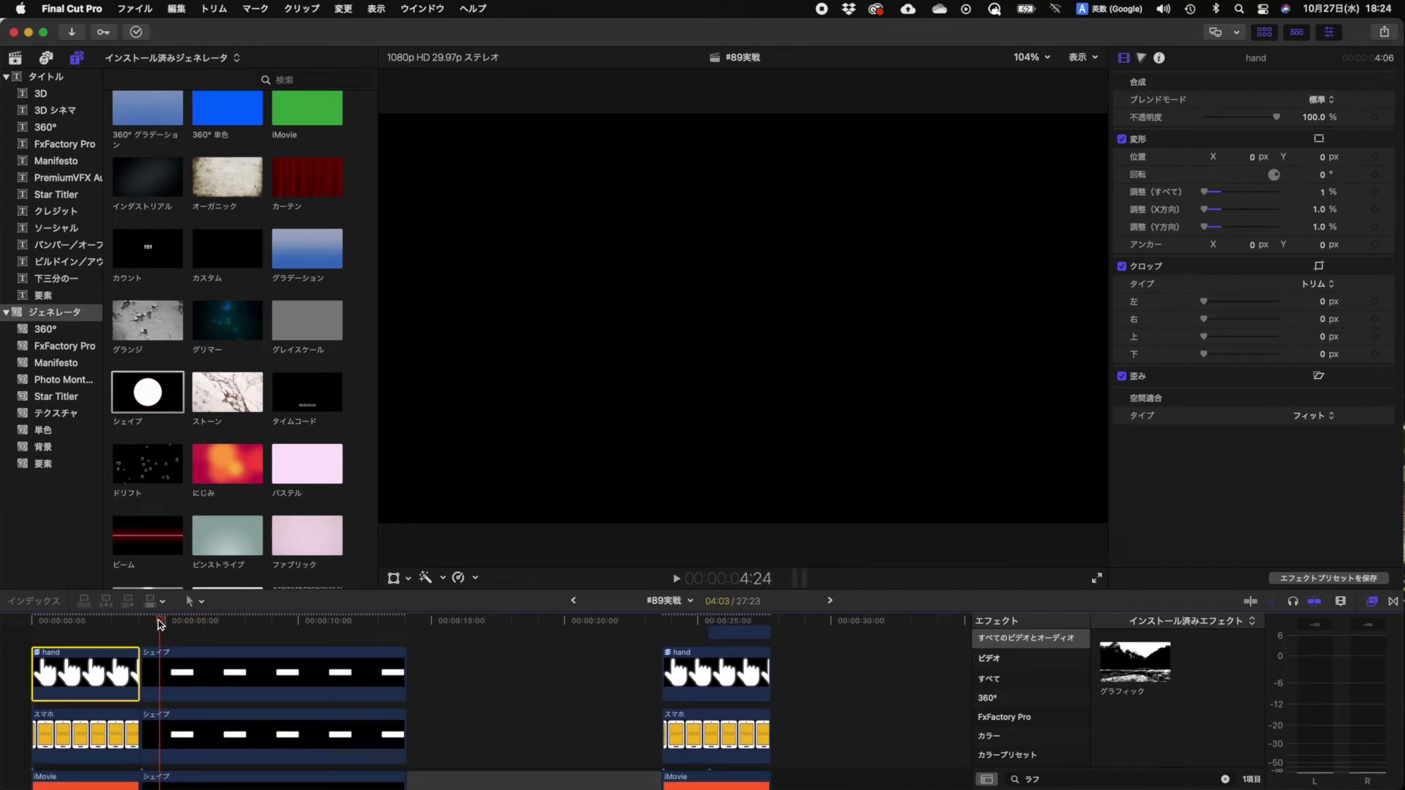
key("super+equal")
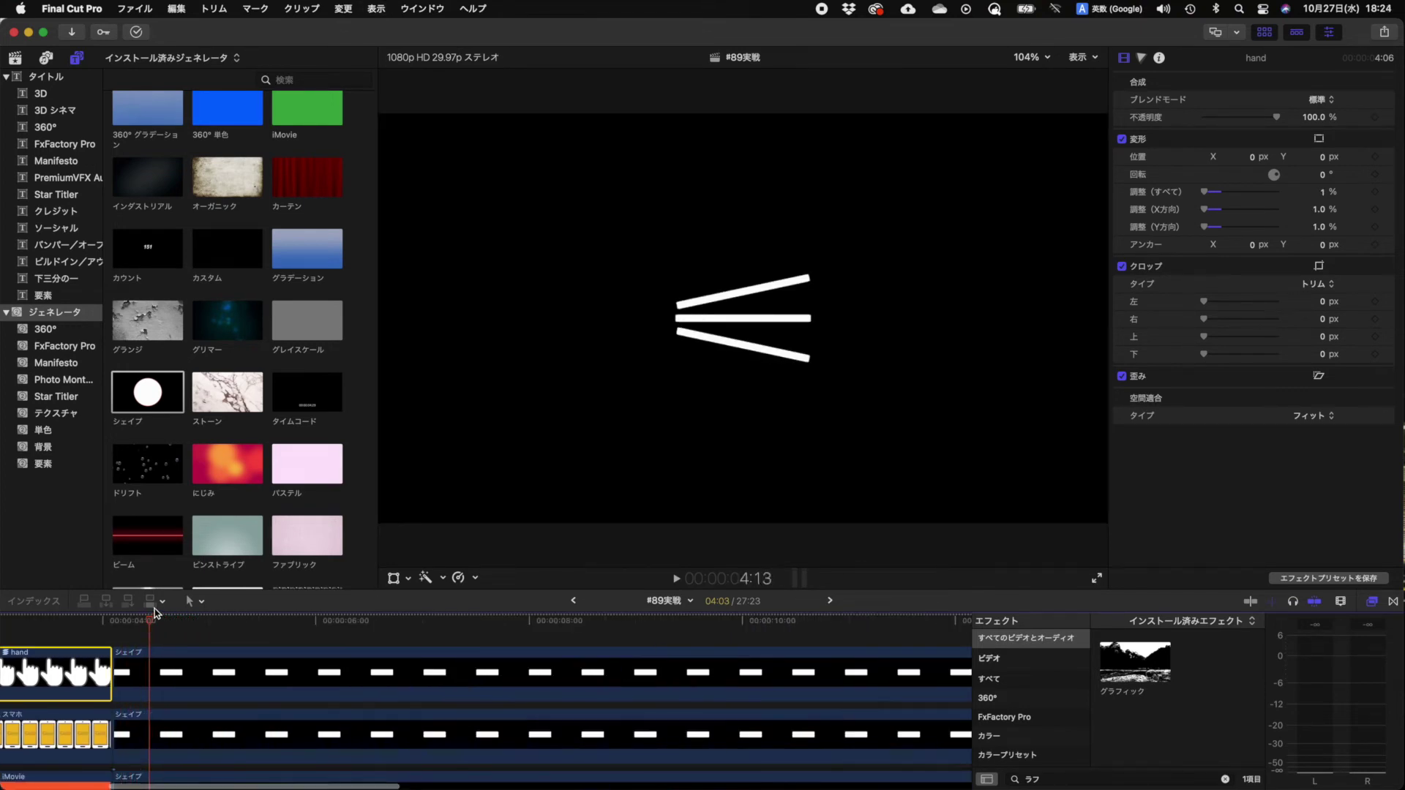
Blade all tracks at the playhead and delete the shape clips after the cut
key("space")
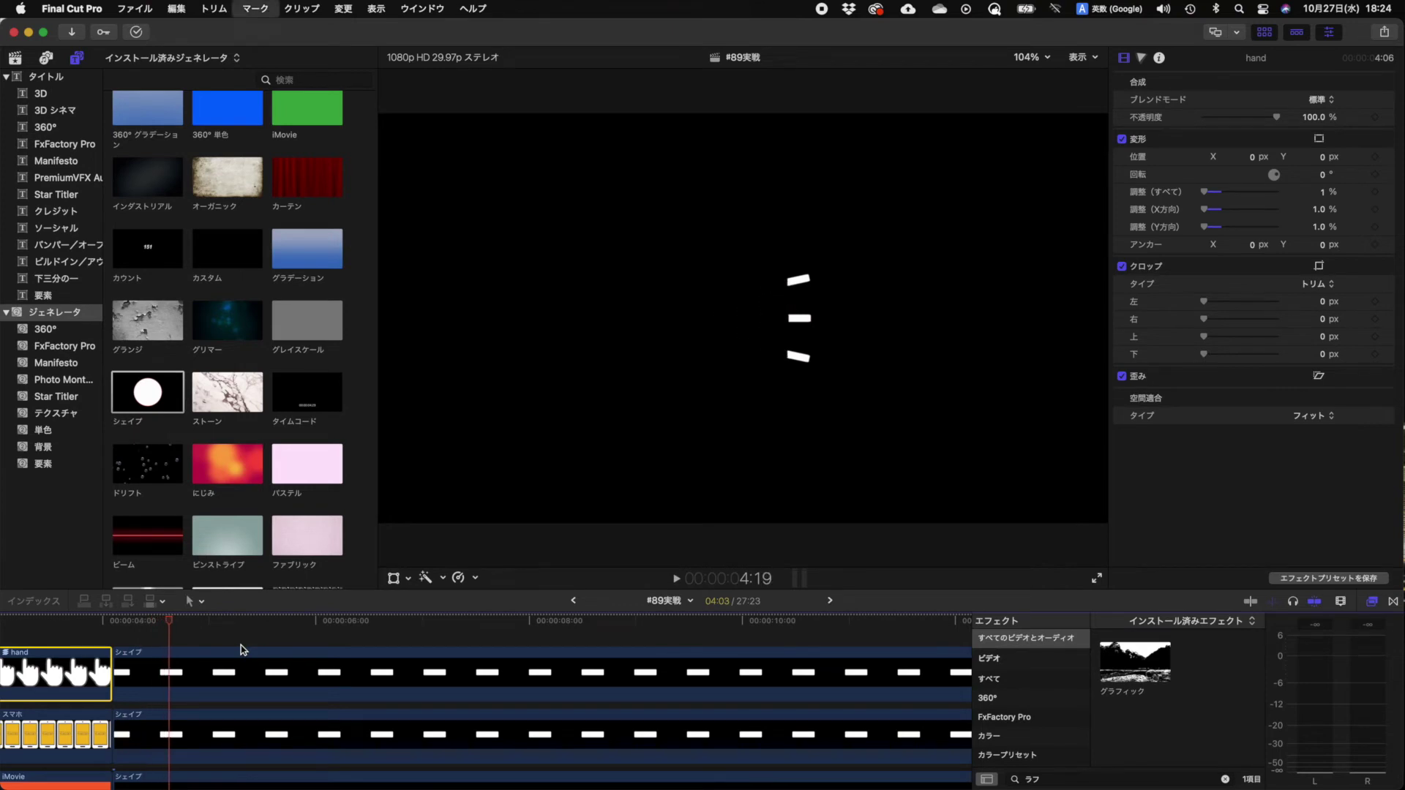
key("super+shift+b")
left_click_drag(257, 647, 237, 727)
key("Delete")
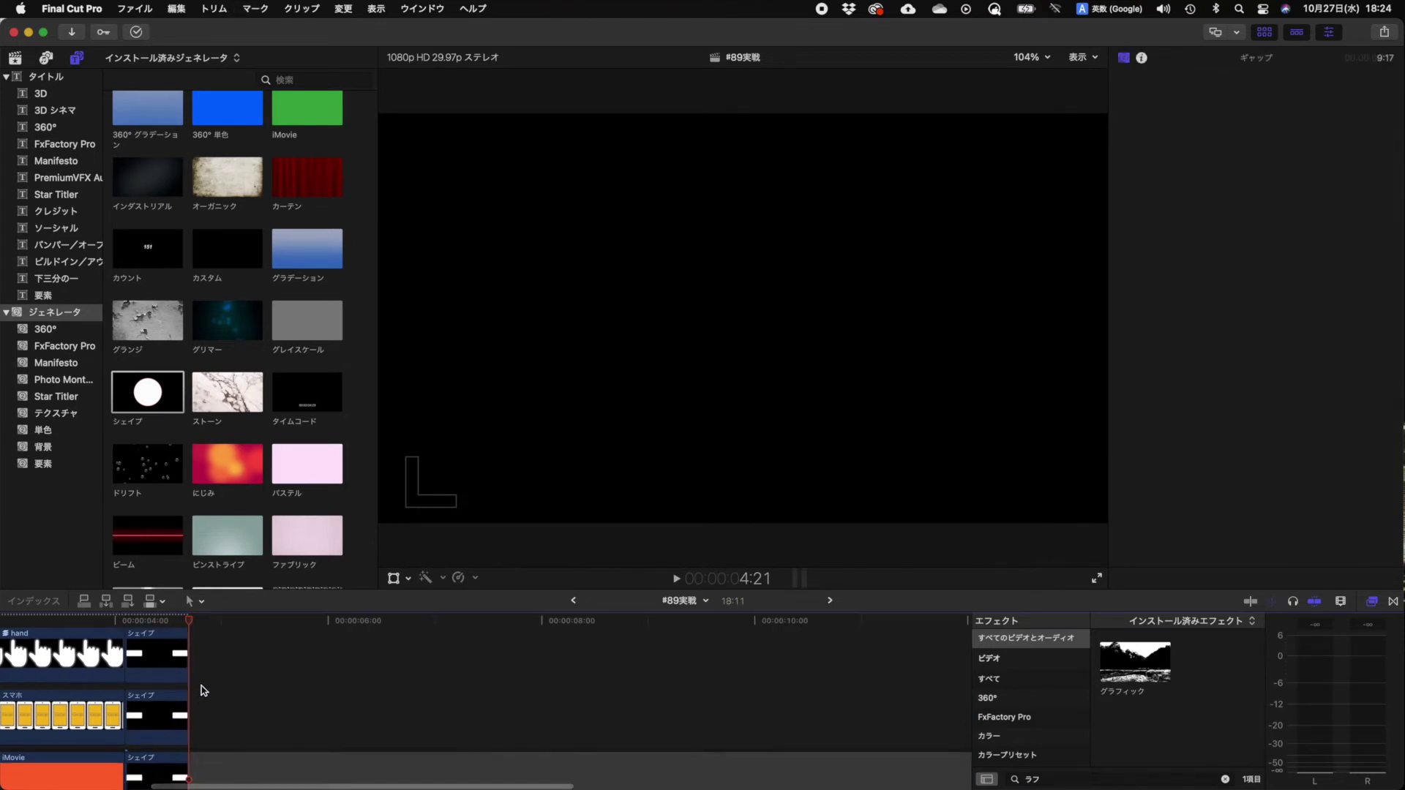
Combine the three remaining shape clips into a compound clip named アイコン
left_click(154, 669)
left_click_drag(196, 776, 183, 685)
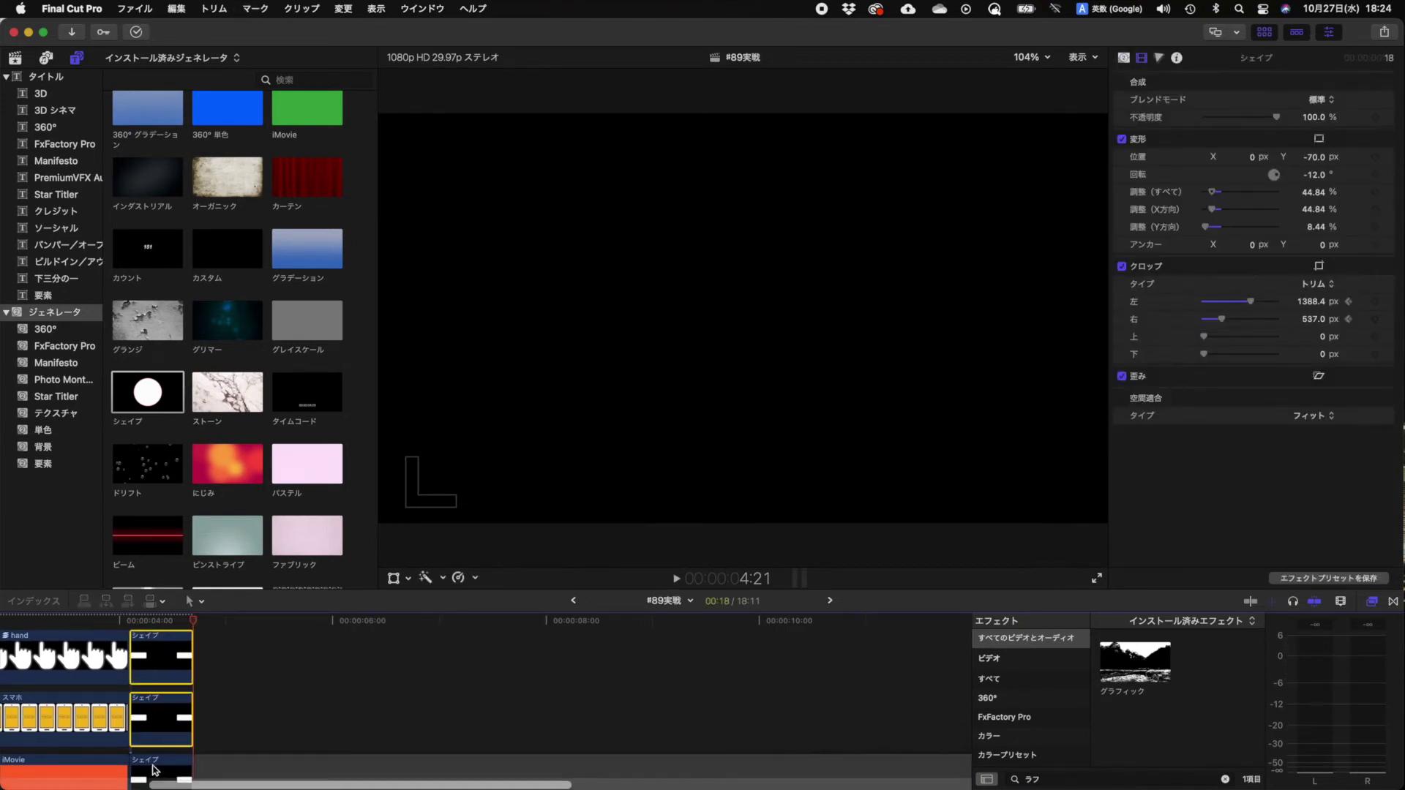
right_click(184, 684)
left_click(295, 536)
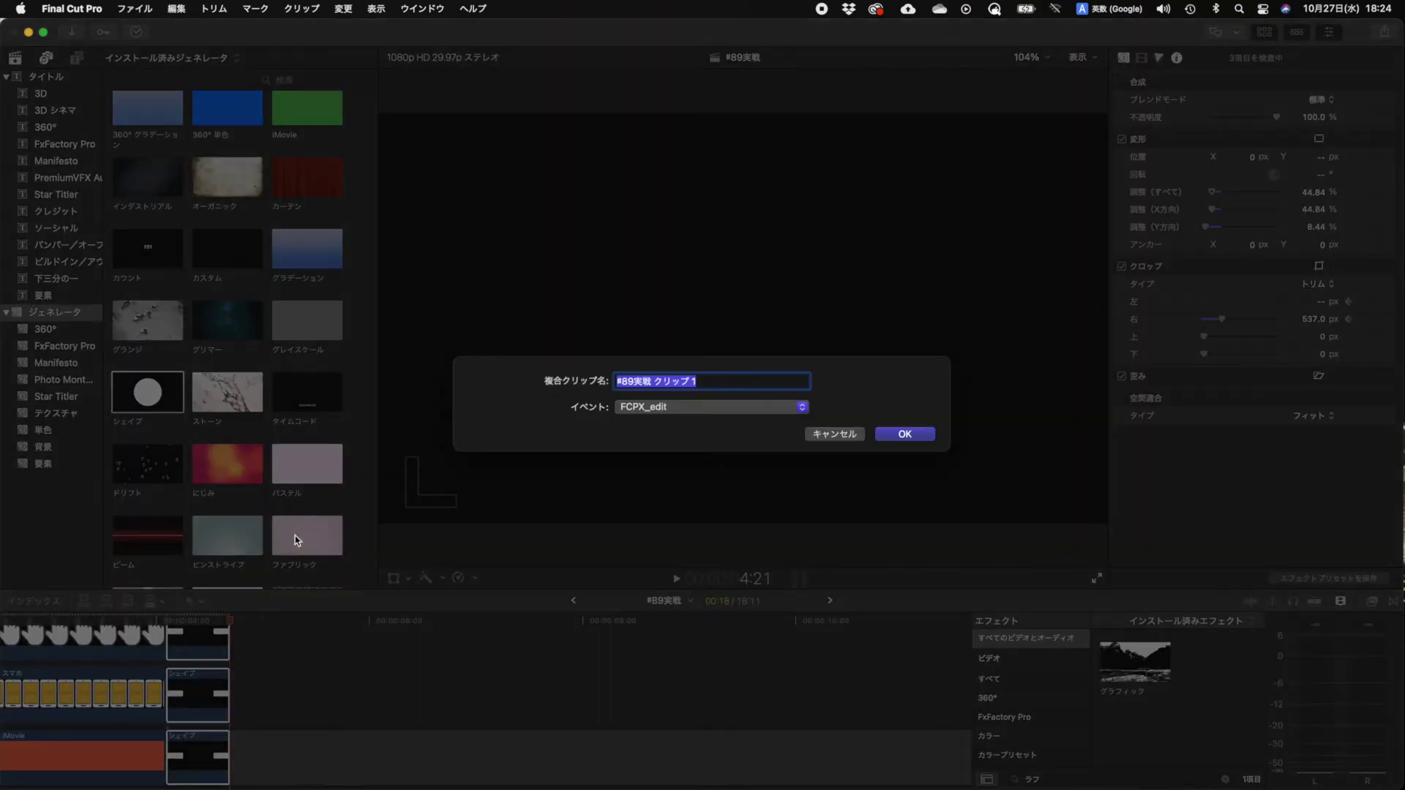
type("a")
key("super+a")
key("ctrl+space")
type("aikonn")
key("space")
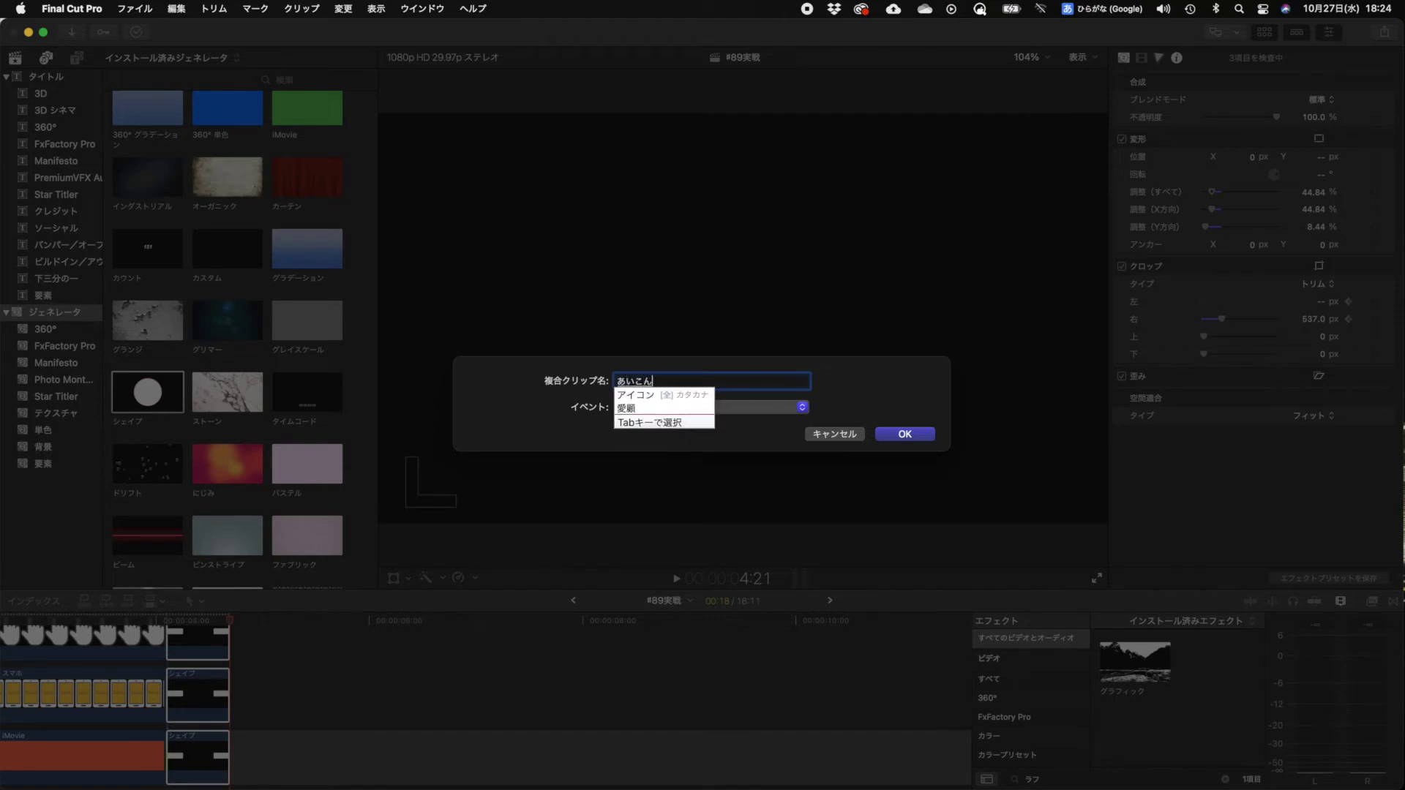
key("Return")
key("Return")
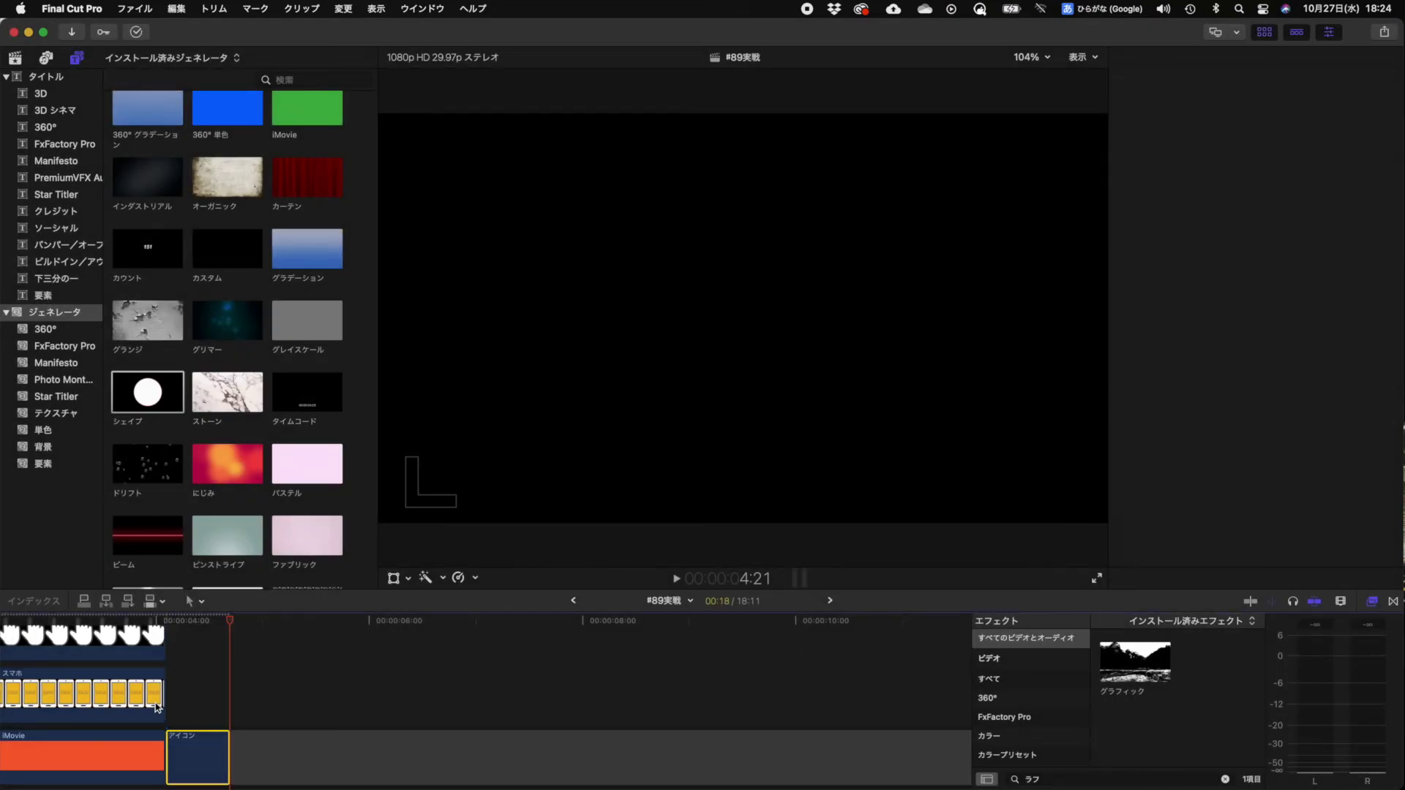
scroll(51, 630, "up", 2)
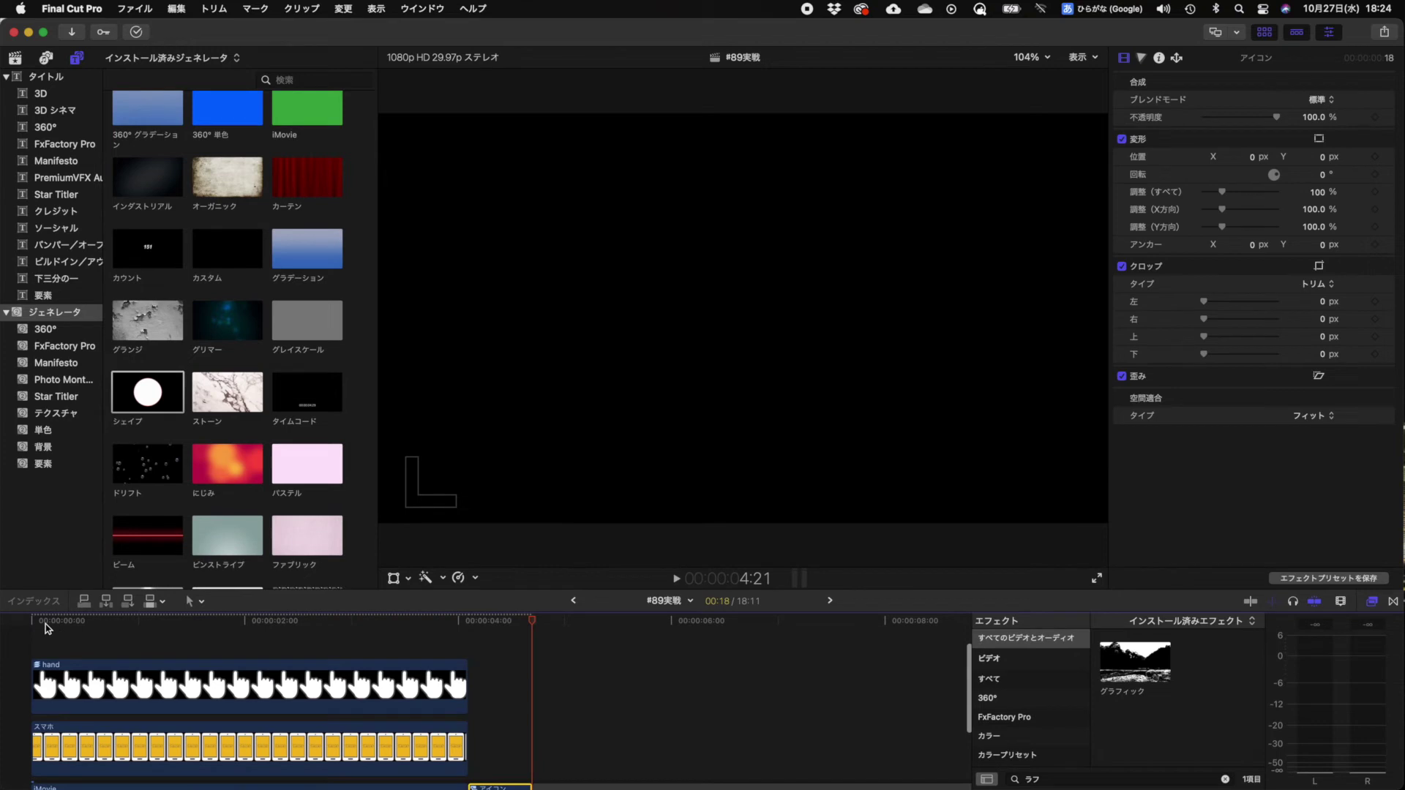
Set the hand to 50% scale at X 305, Y -282 px and keyframe this starting pose at 1:00
left_click(33, 622)
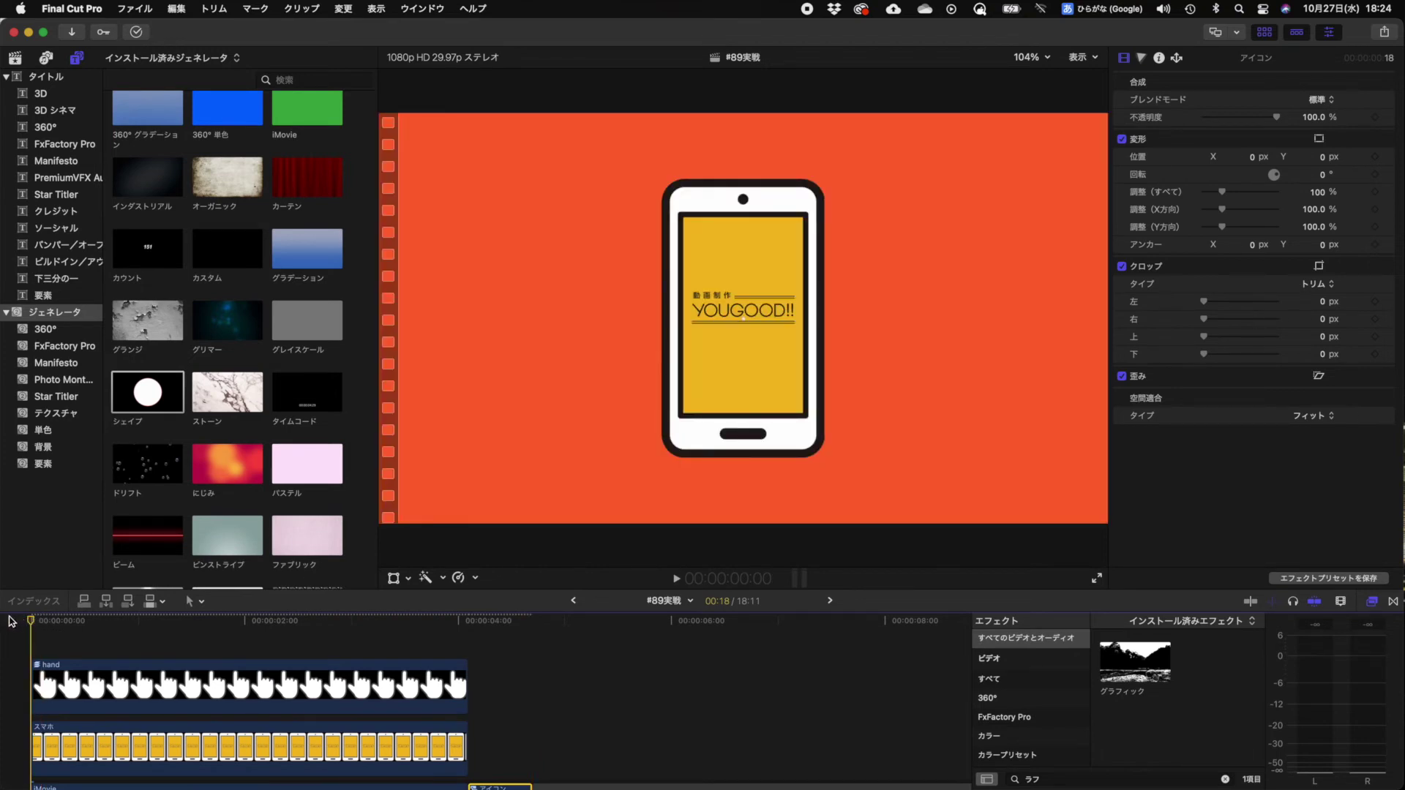
left_click(52, 674)
left_click_drag(1278, 192, 1216, 197)
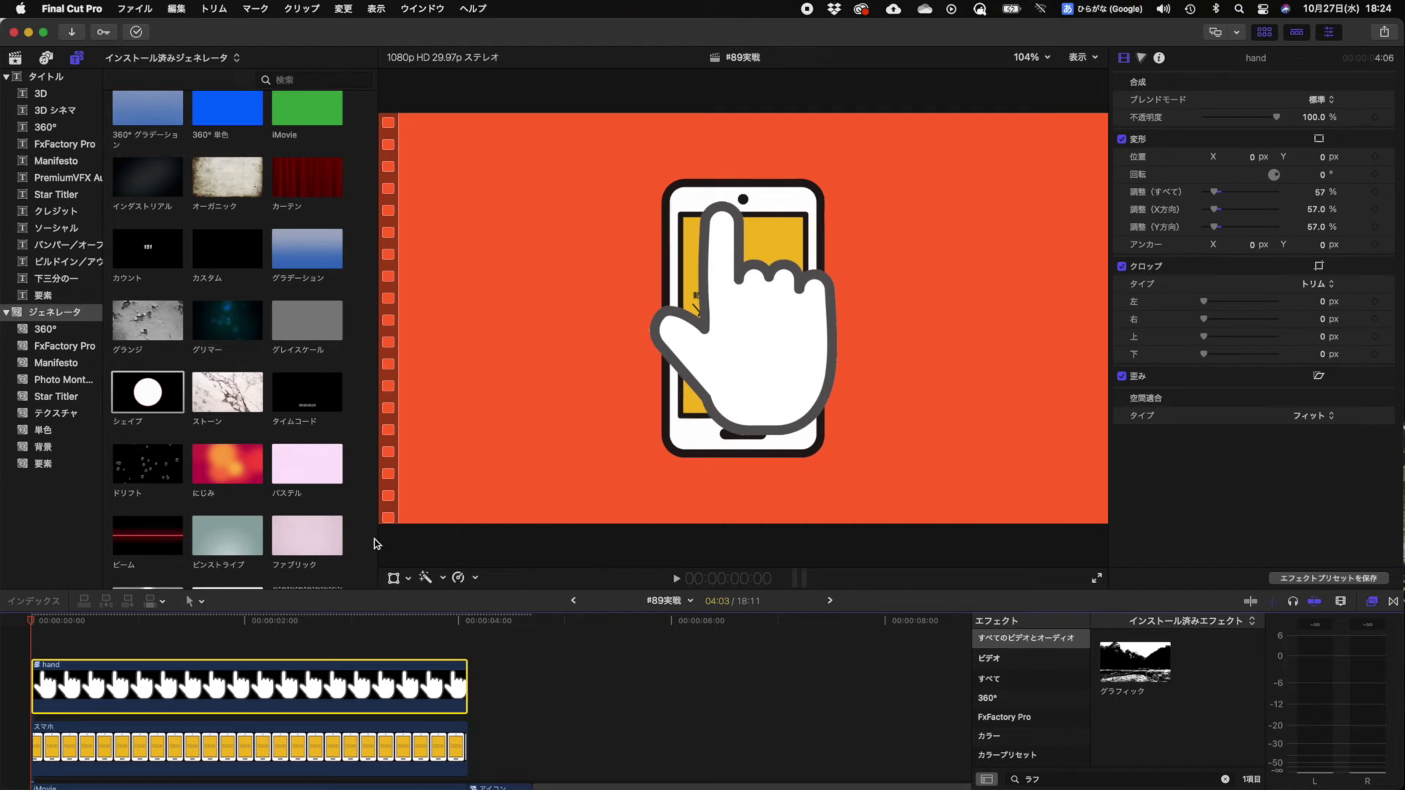
scroll(363, 565, "up", 1)
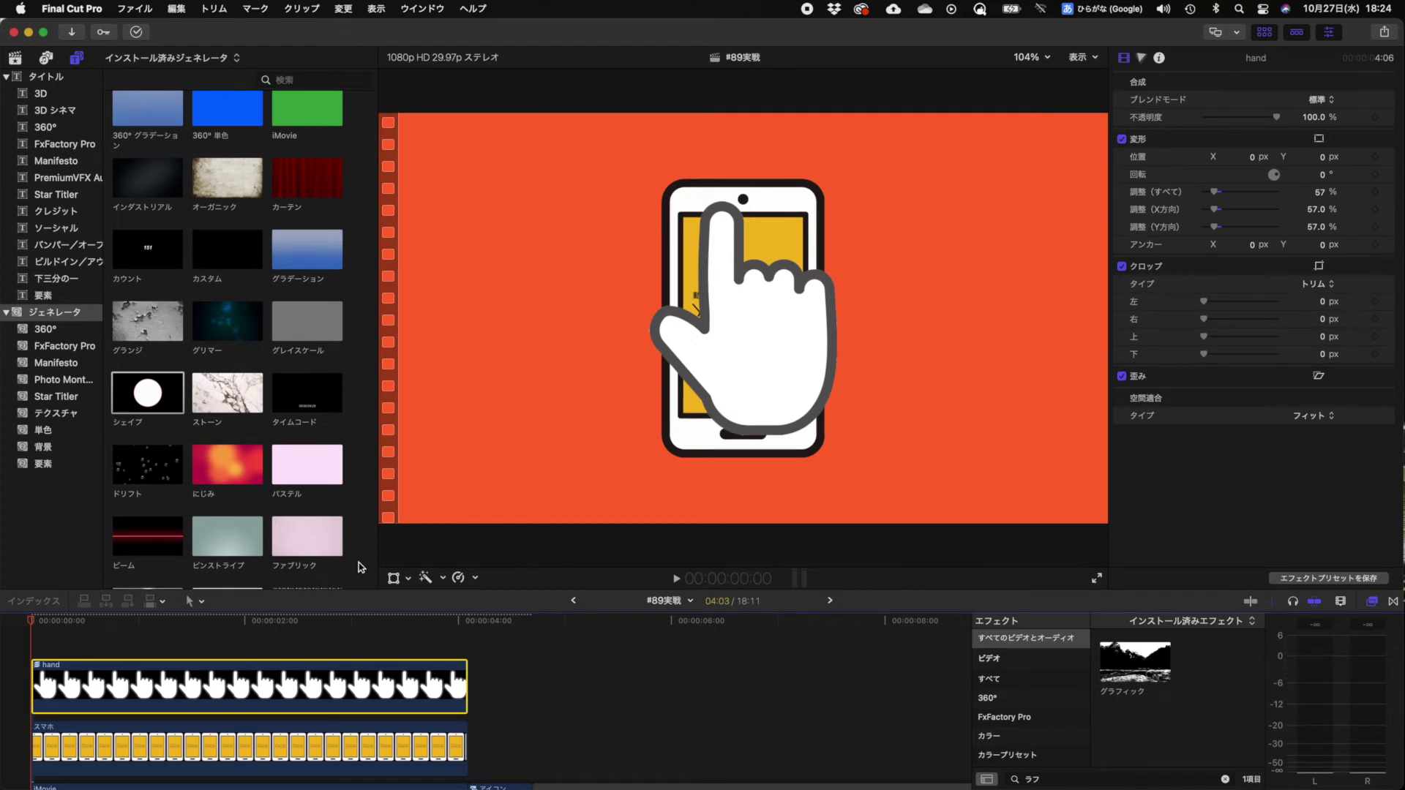
key("space")
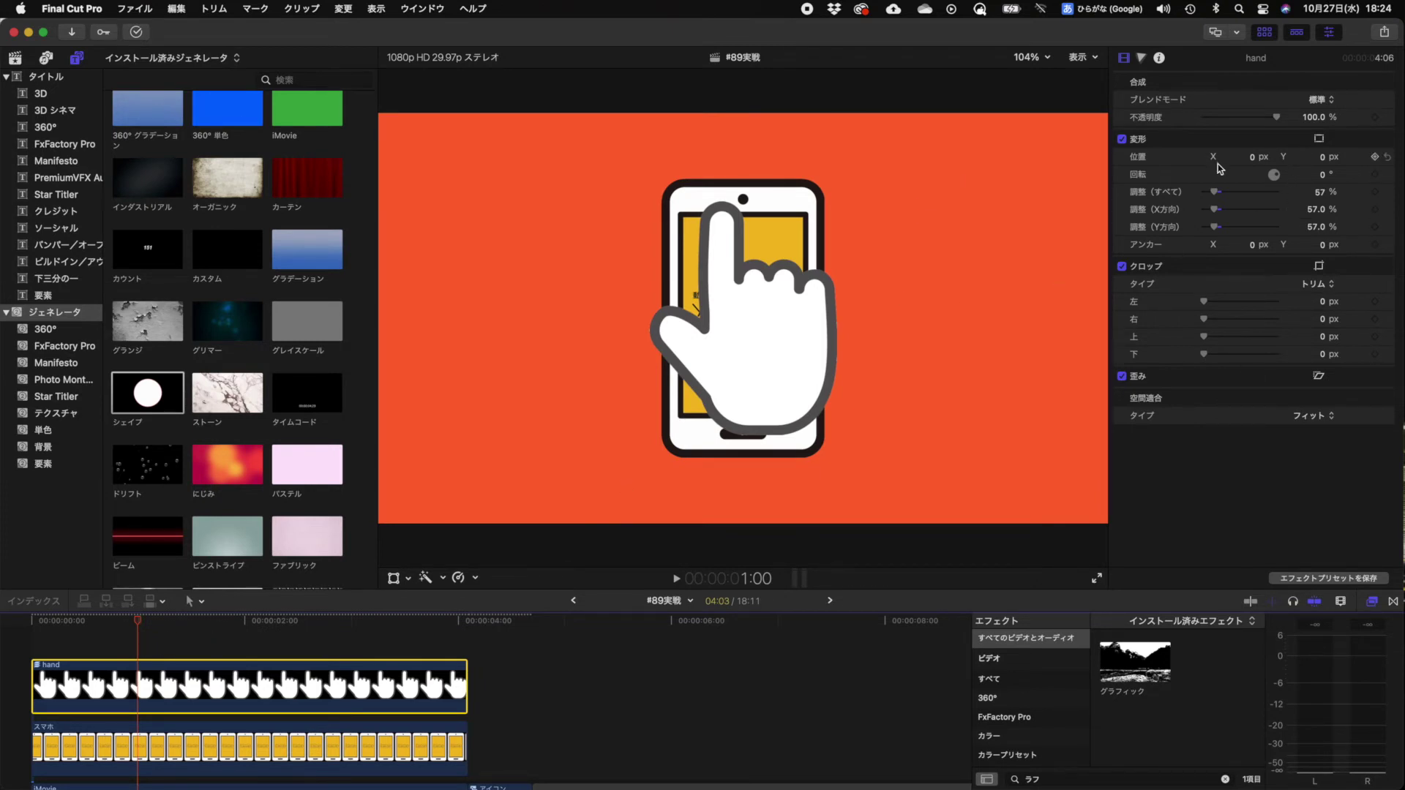
left_click_drag(1253, 158, 1285, 154)
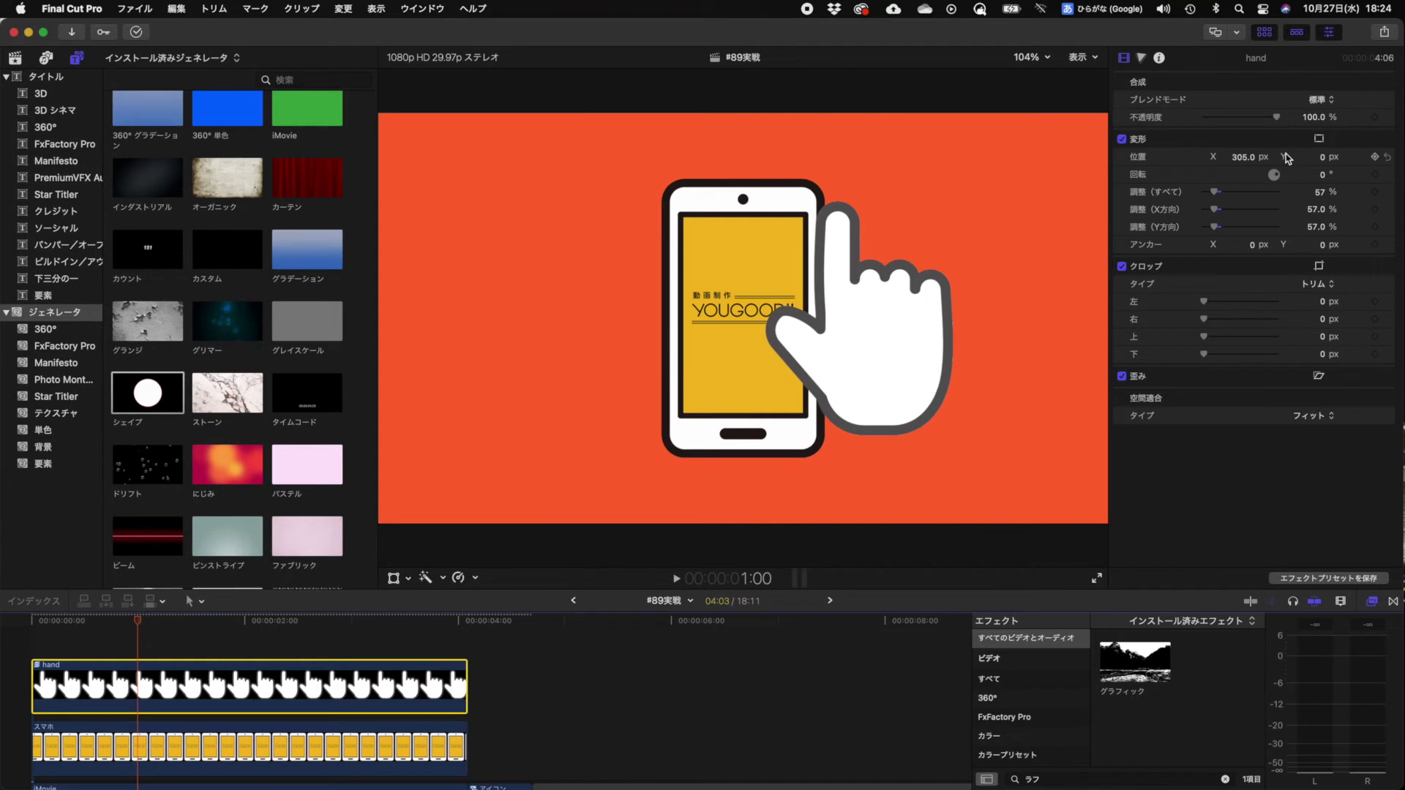
left_click_drag(1215, 193, 1215, 195)
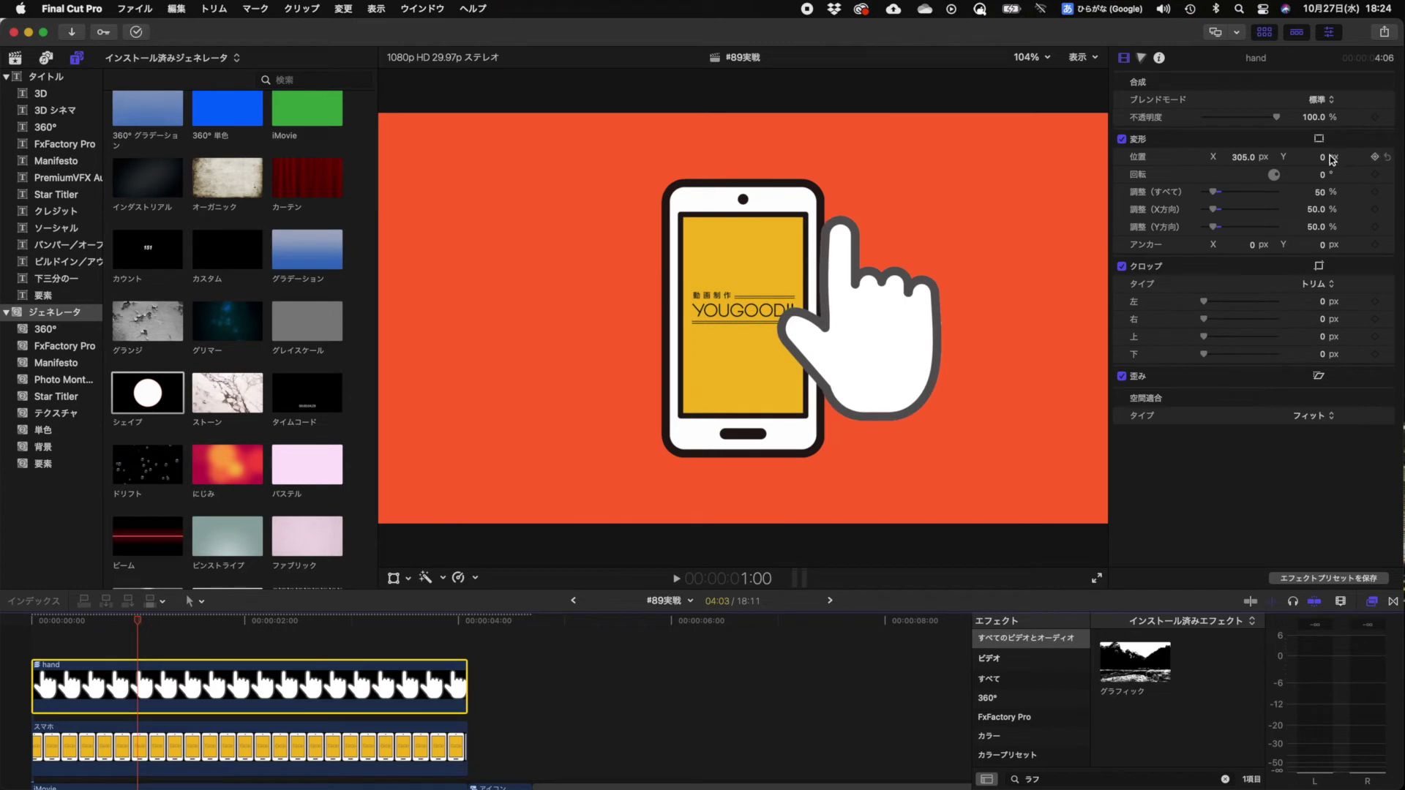
left_click_drag(1323, 161, 1323, 219)
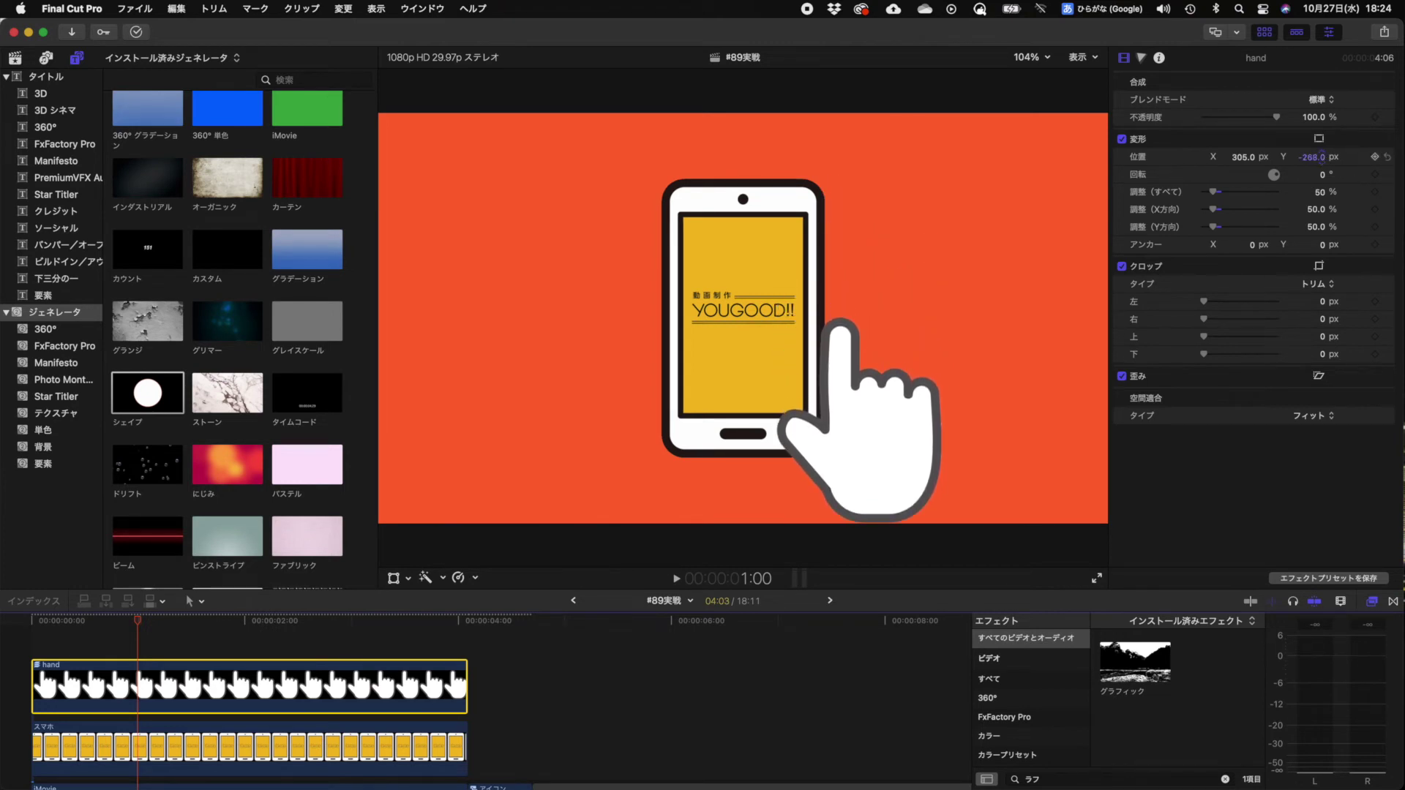
left_click_drag(1324, 157, 1323, 176)
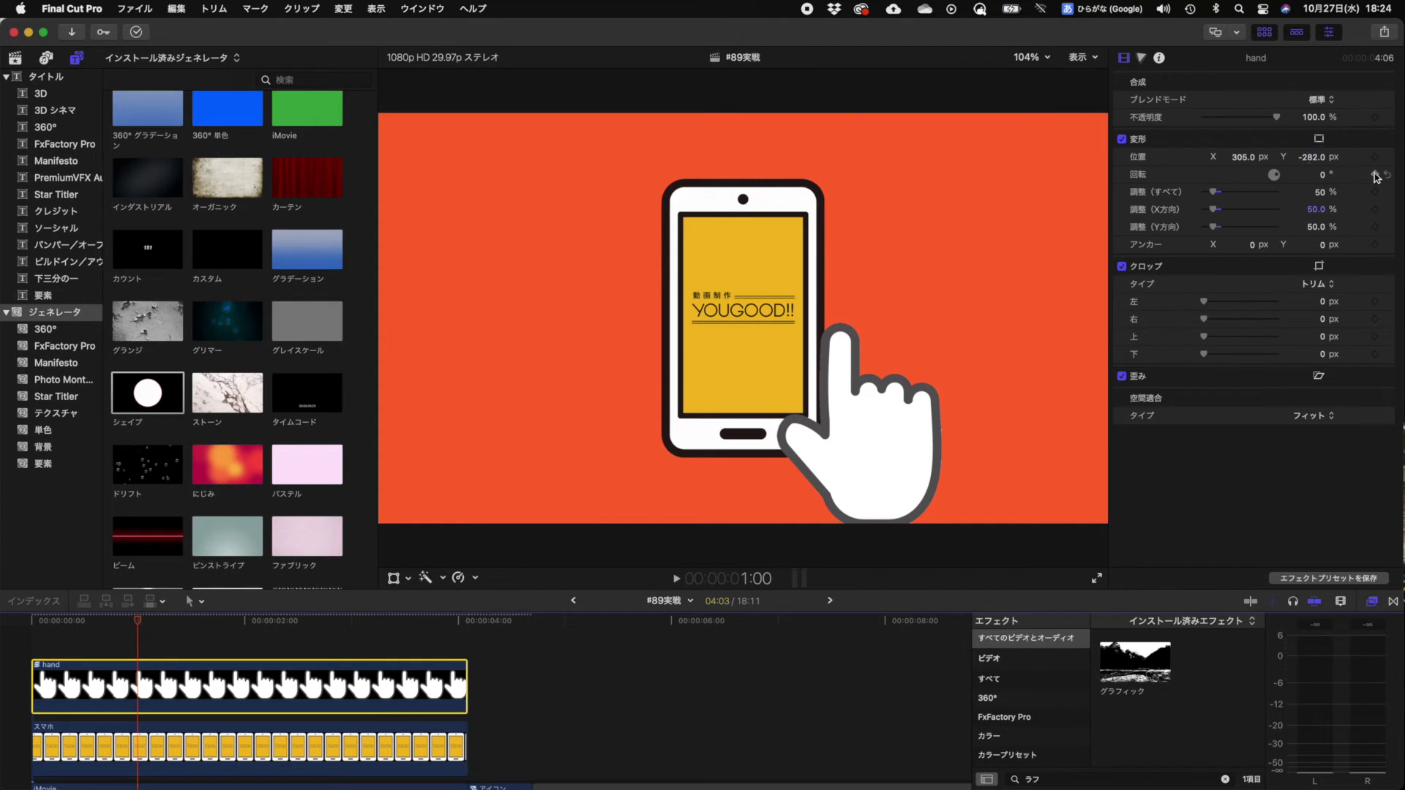
left_click(1375, 191)
At 1:10, slide the hand left onto the phone screen and keyframe that pose
key("shift+Right")
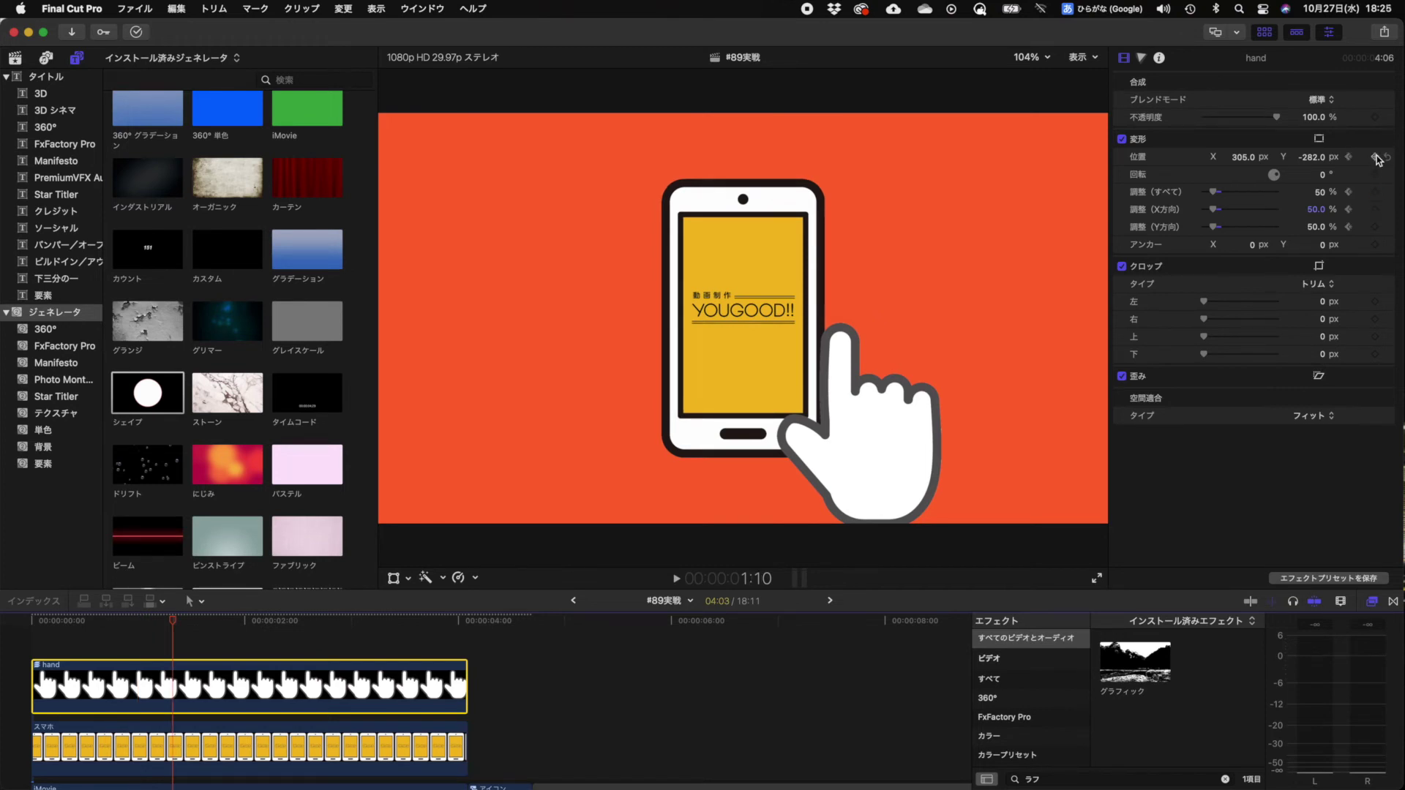
left_click_drag(1246, 157, 1311, 157)
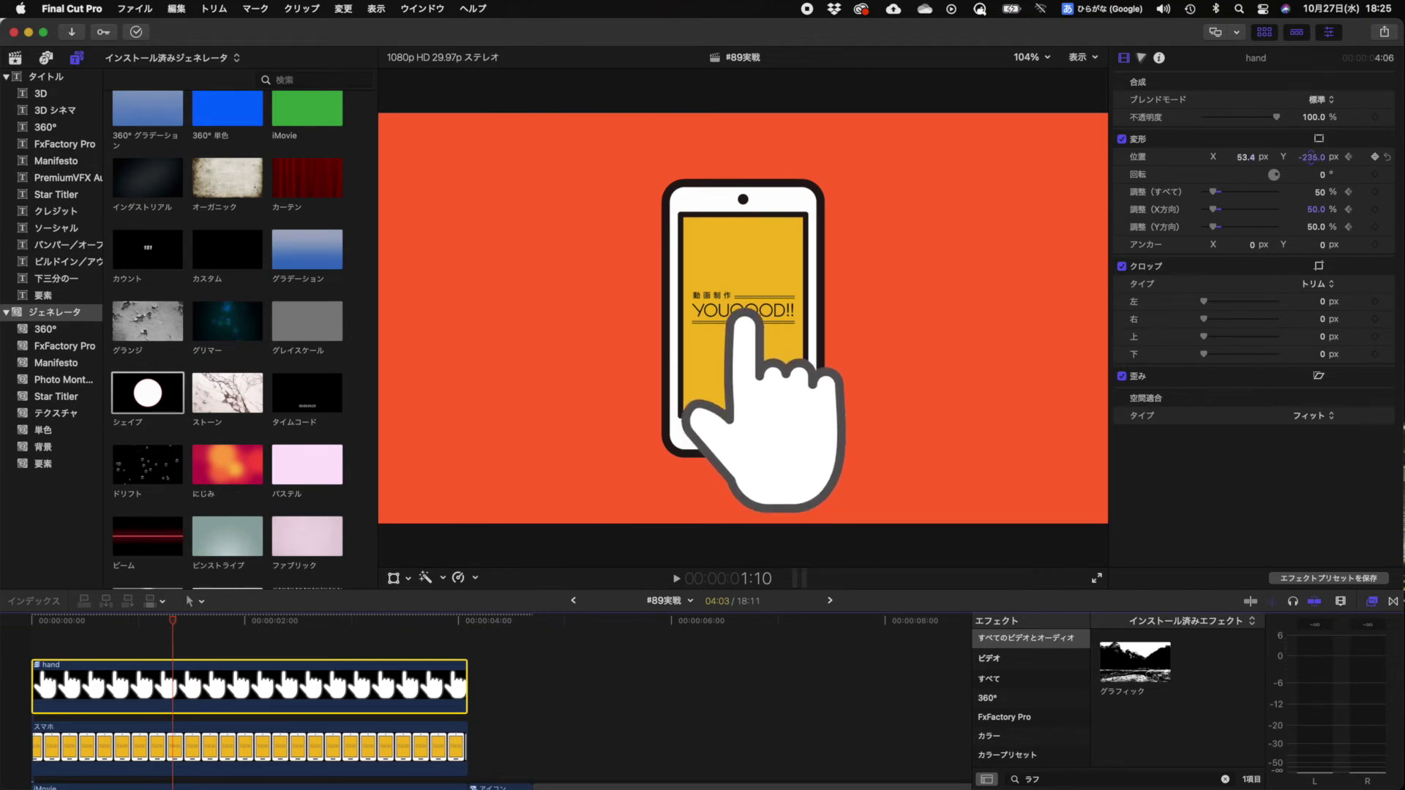
type("-203")
left_click(1375, 192)
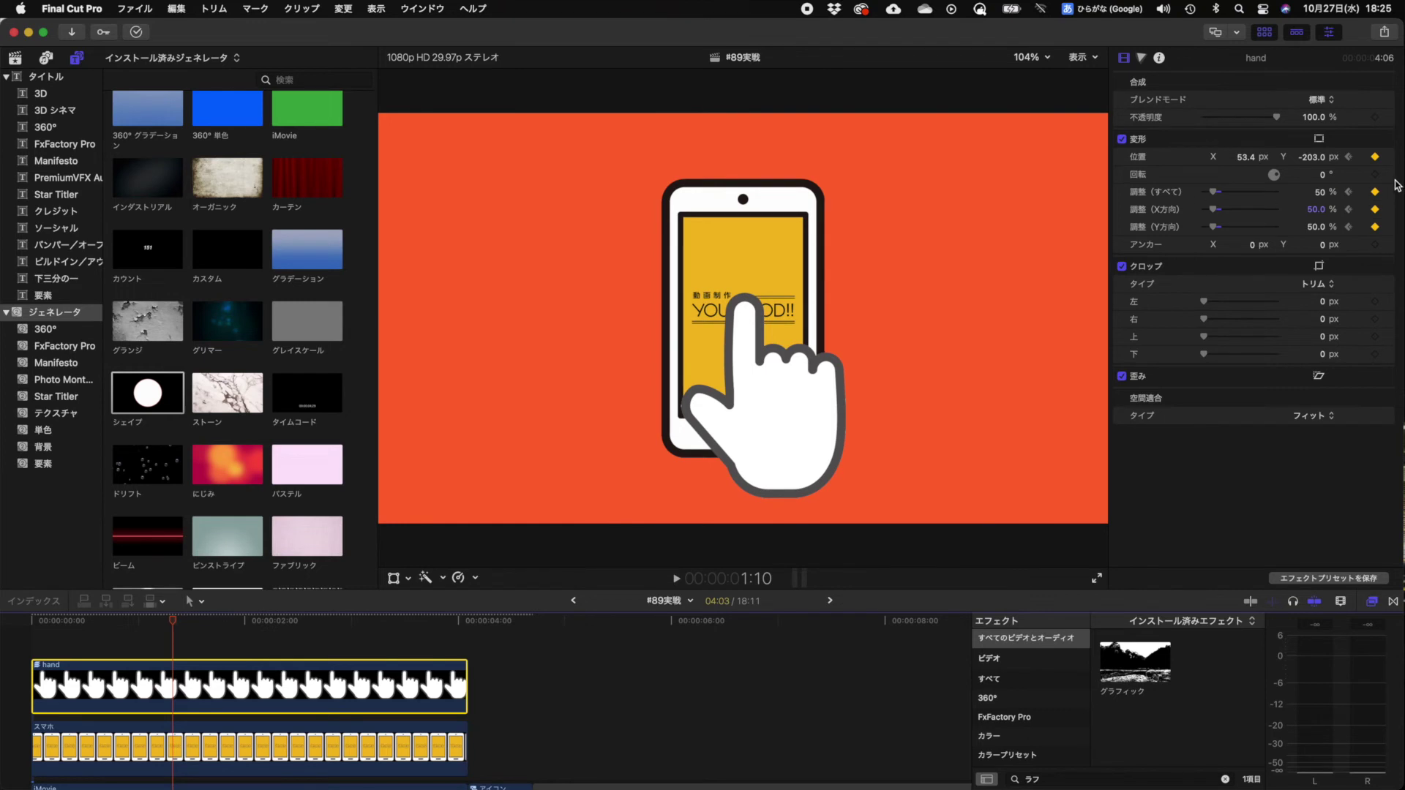
Keyframe the hand's scale at 45% at 1:17 and back to 50% at 1:27
key("Right")
key("Right")
key("Right")
key("Right")
key("Right")
key("Right")
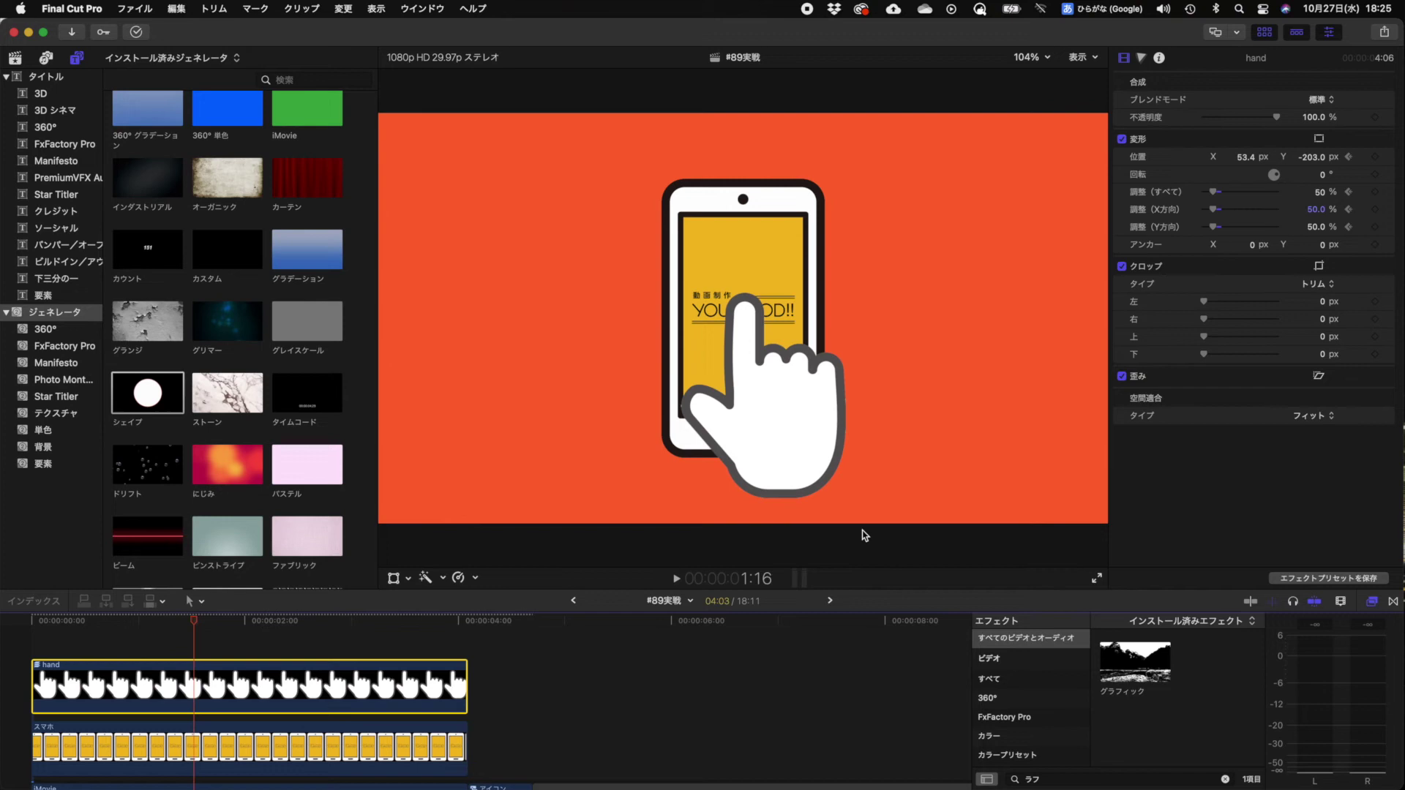
key("Right")
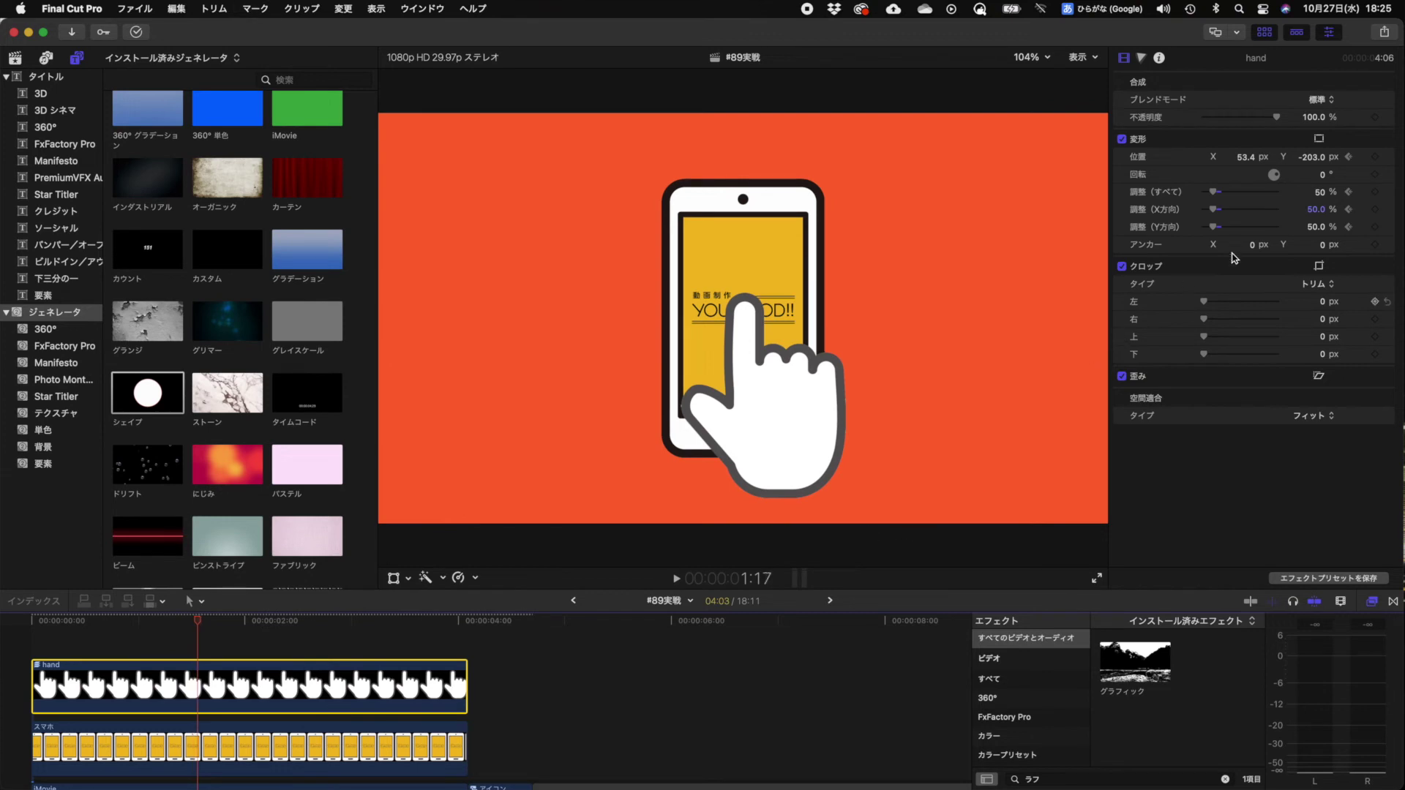
left_click(1320, 193)
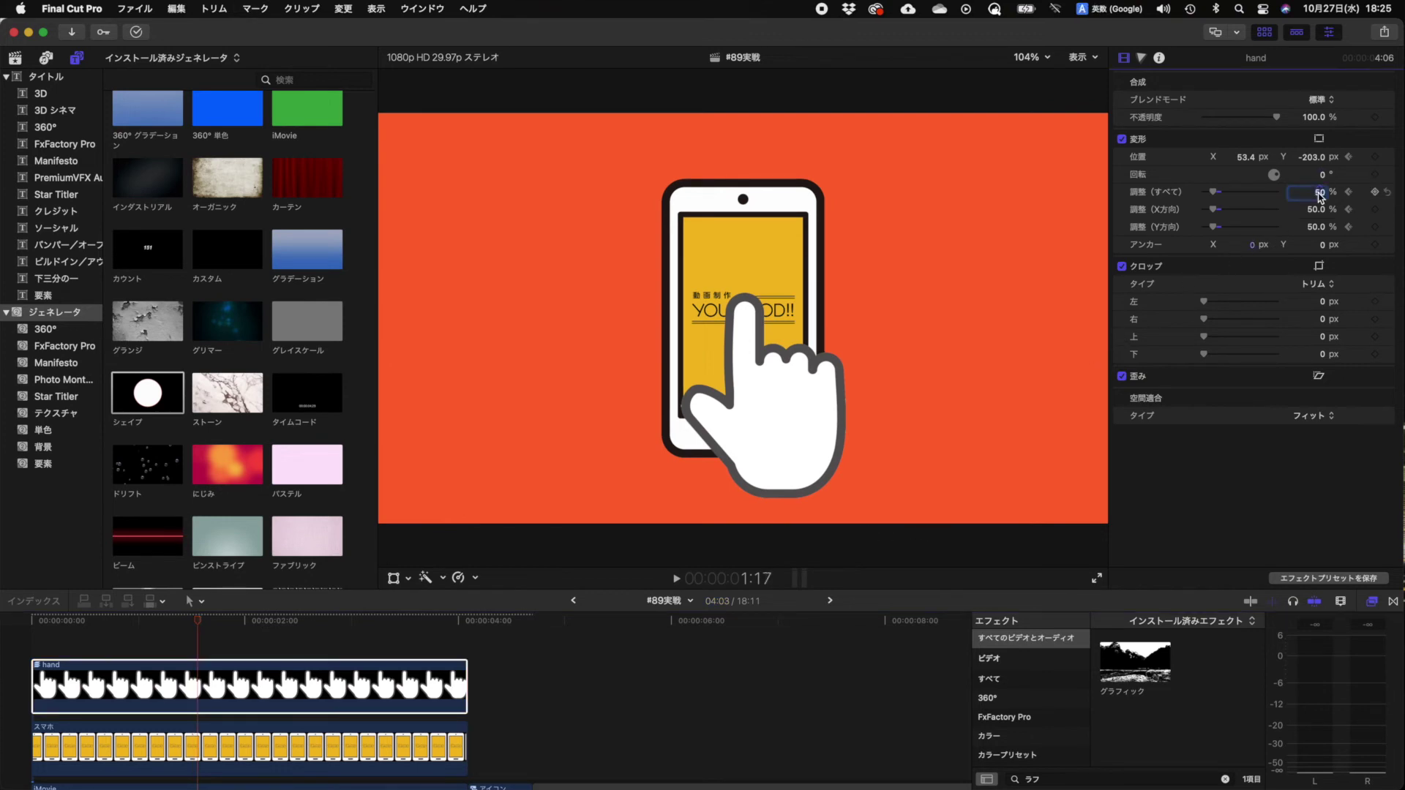
type("45")
key("Return")
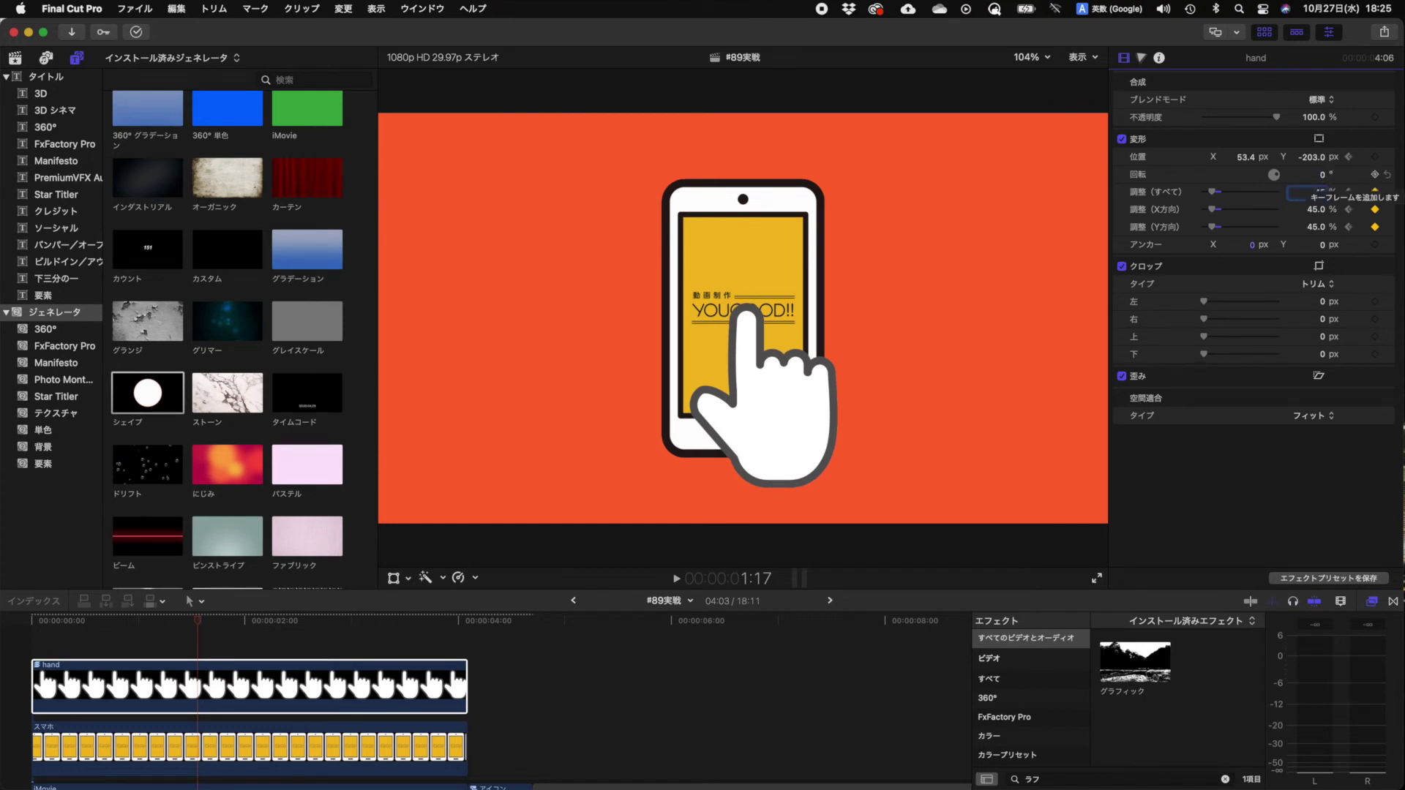
left_click(204, 641)
key("Right")
key("Right")
key("Right")
key("Right")
key("Right")
key("Right")
key("Right")
key("Right")
key("Right")
key("Right")
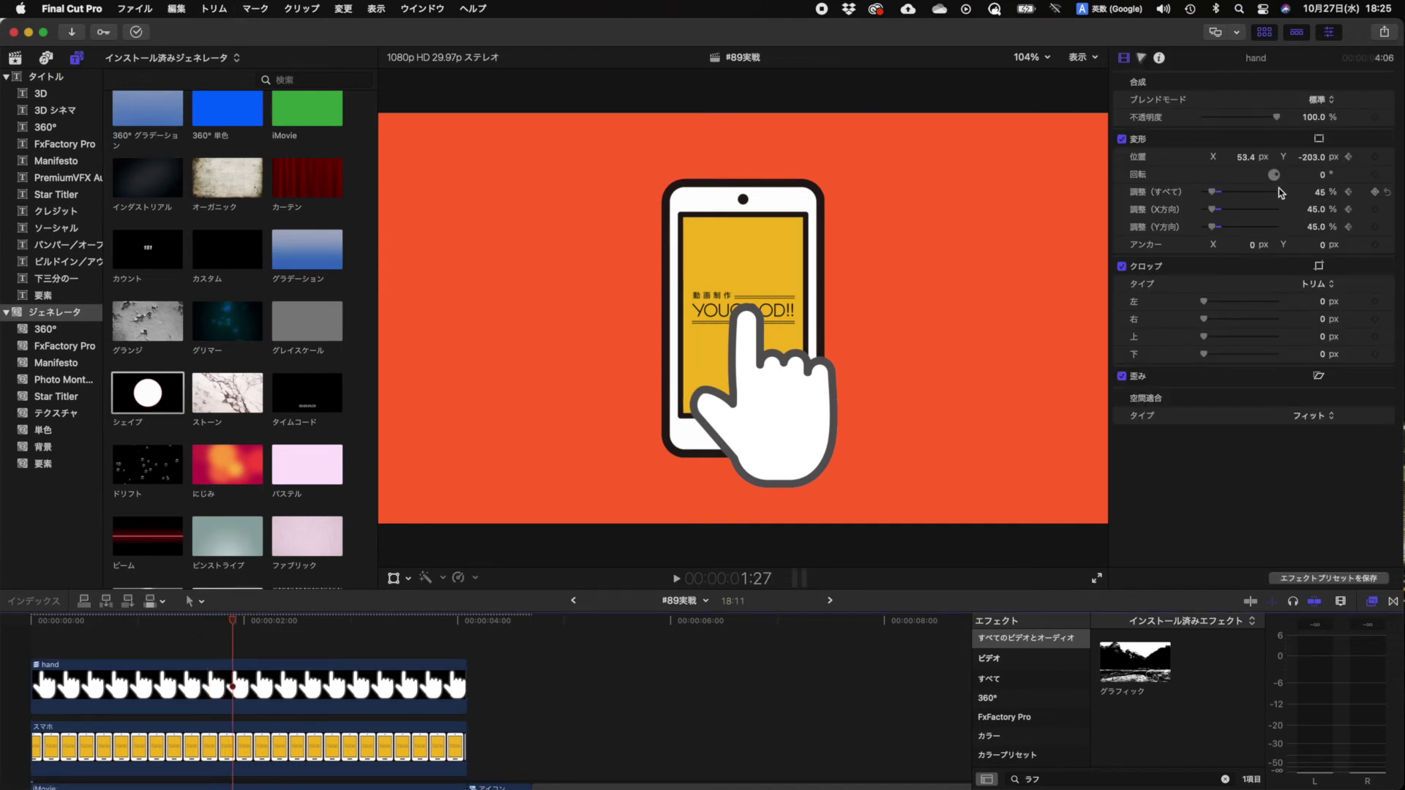
left_click(1321, 194)
type("50")
key("Return")
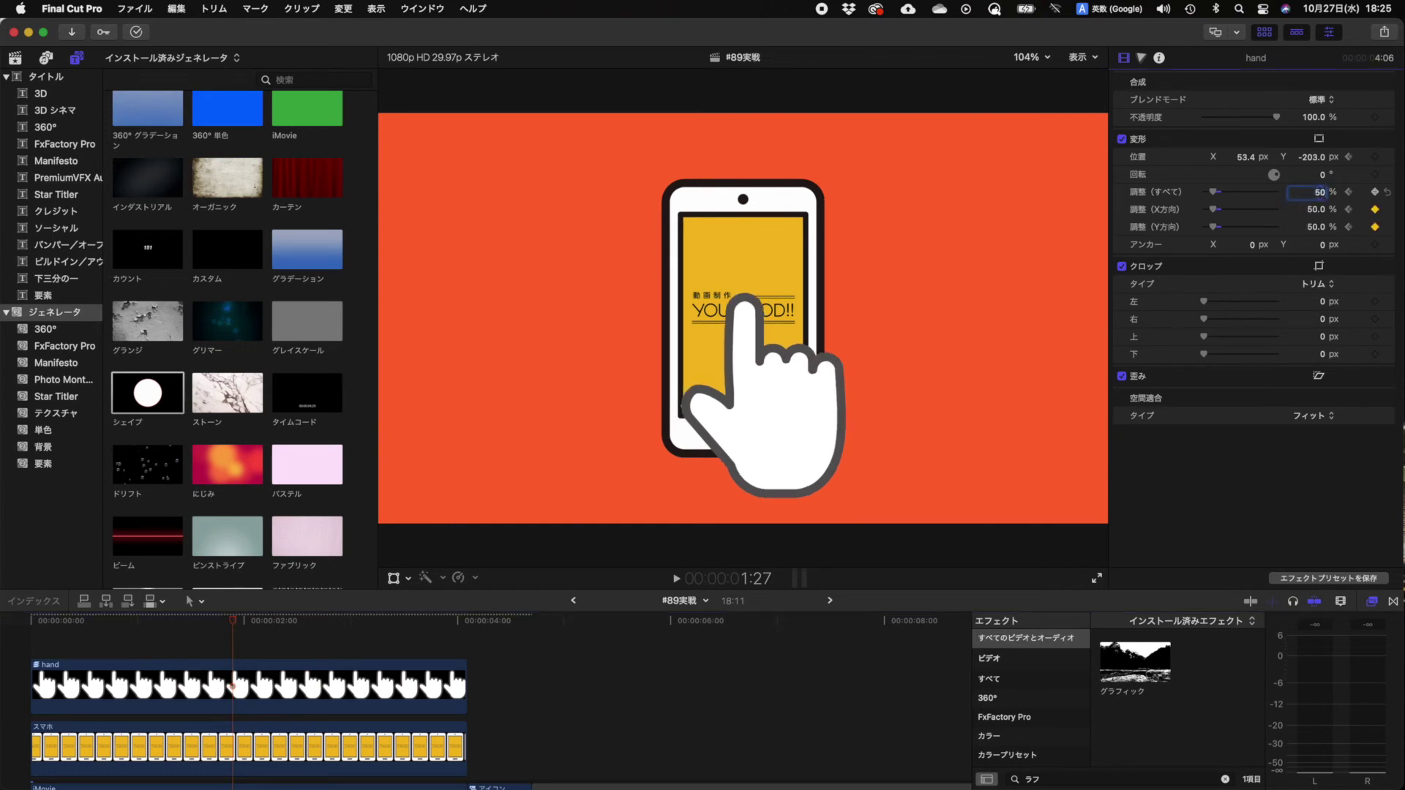
right_click(176, 682)
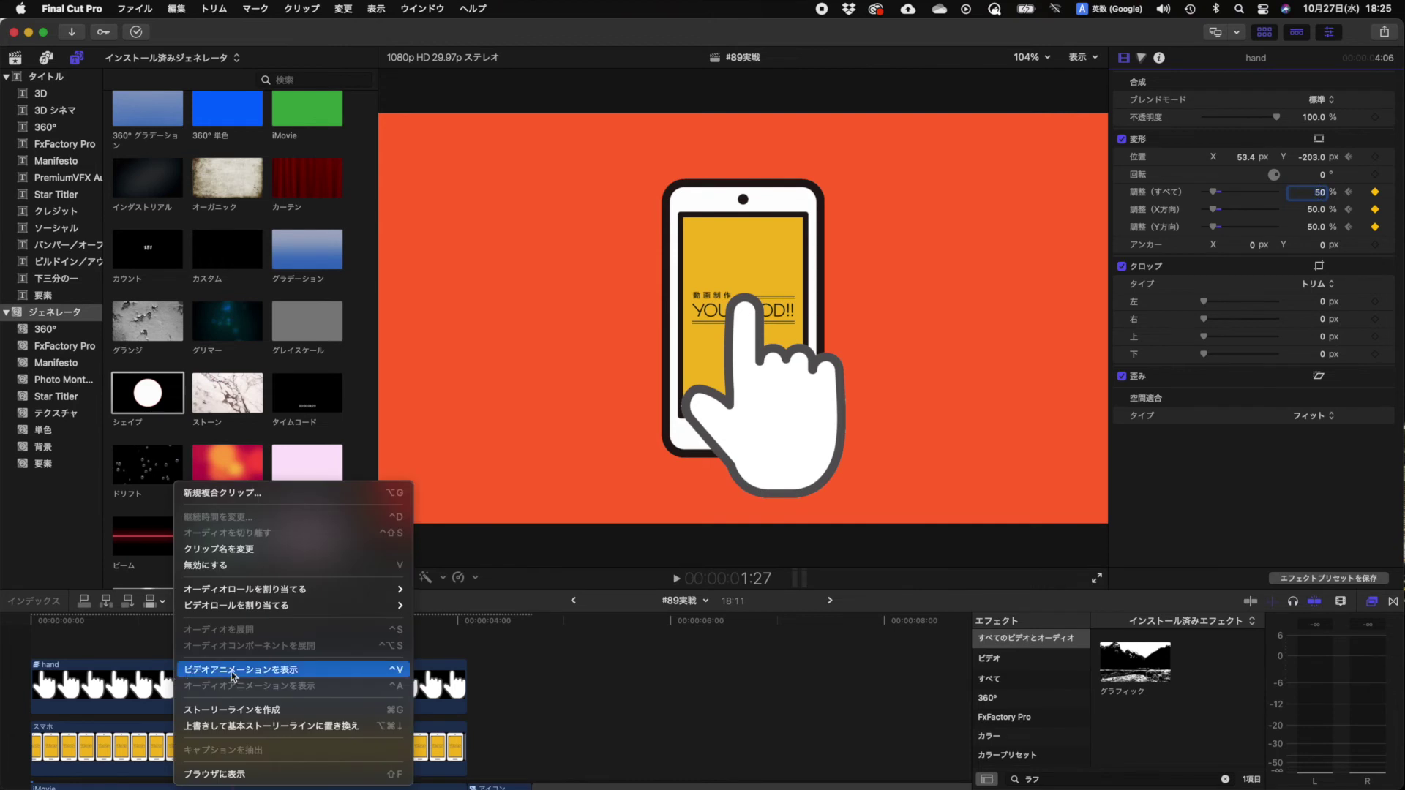
left_click(326, 674)
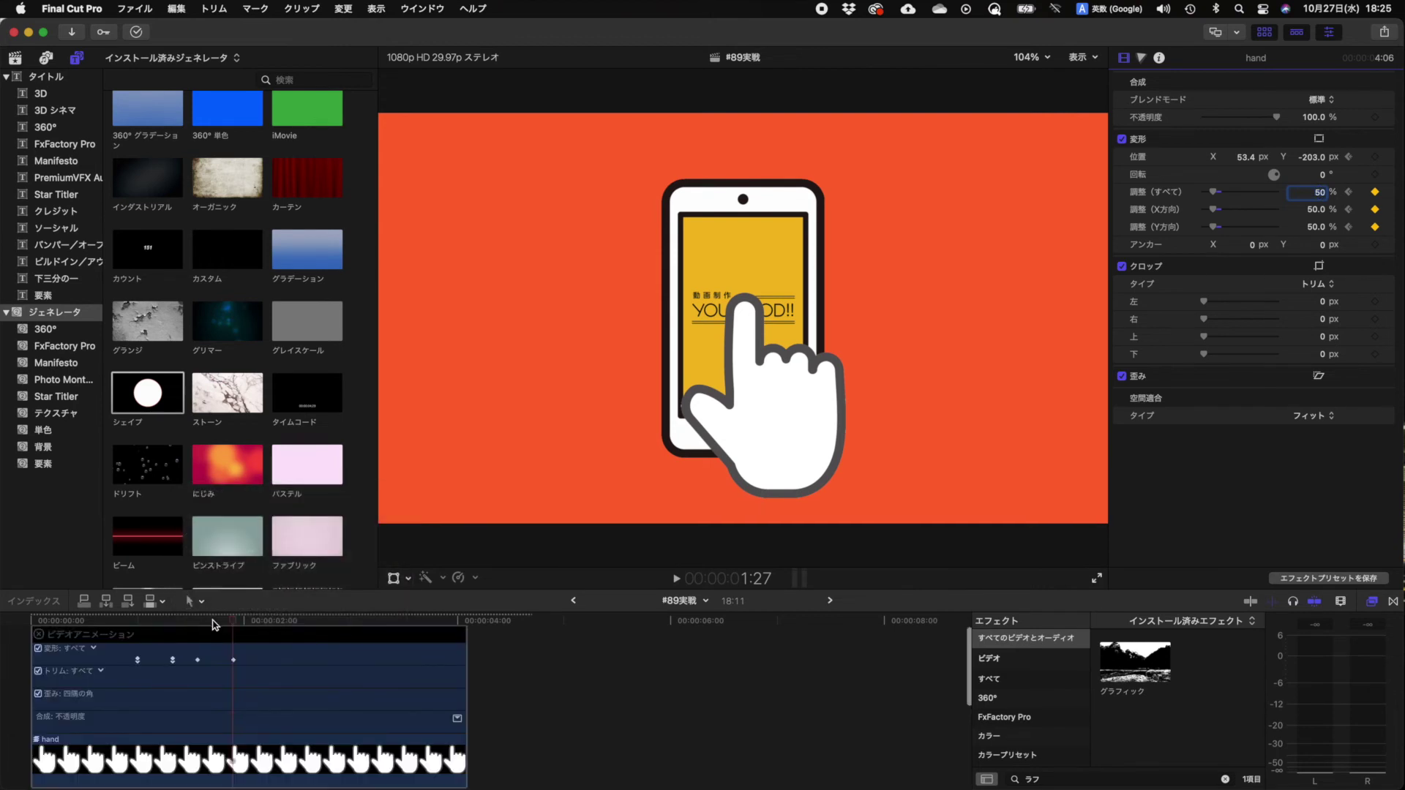
left_click(173, 621)
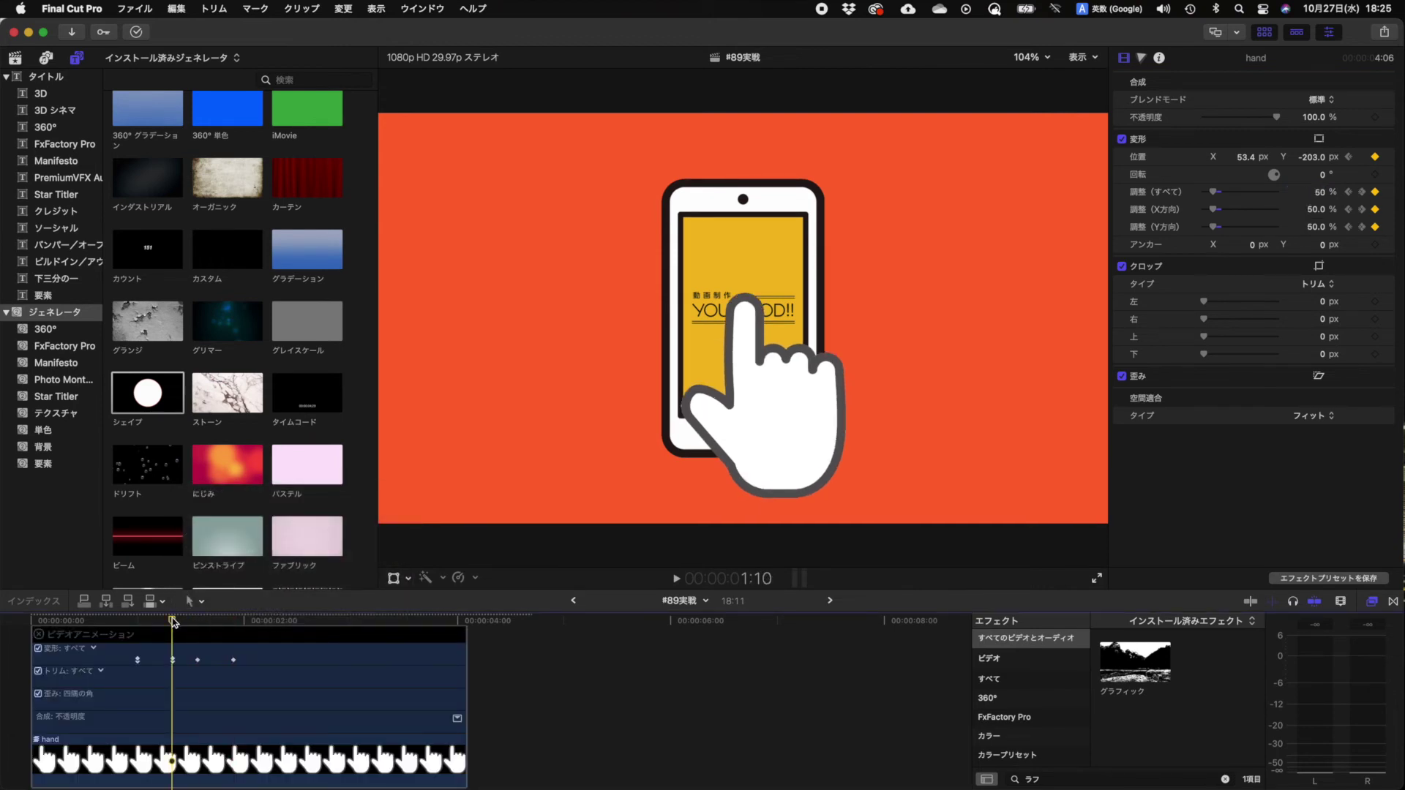
key("j")
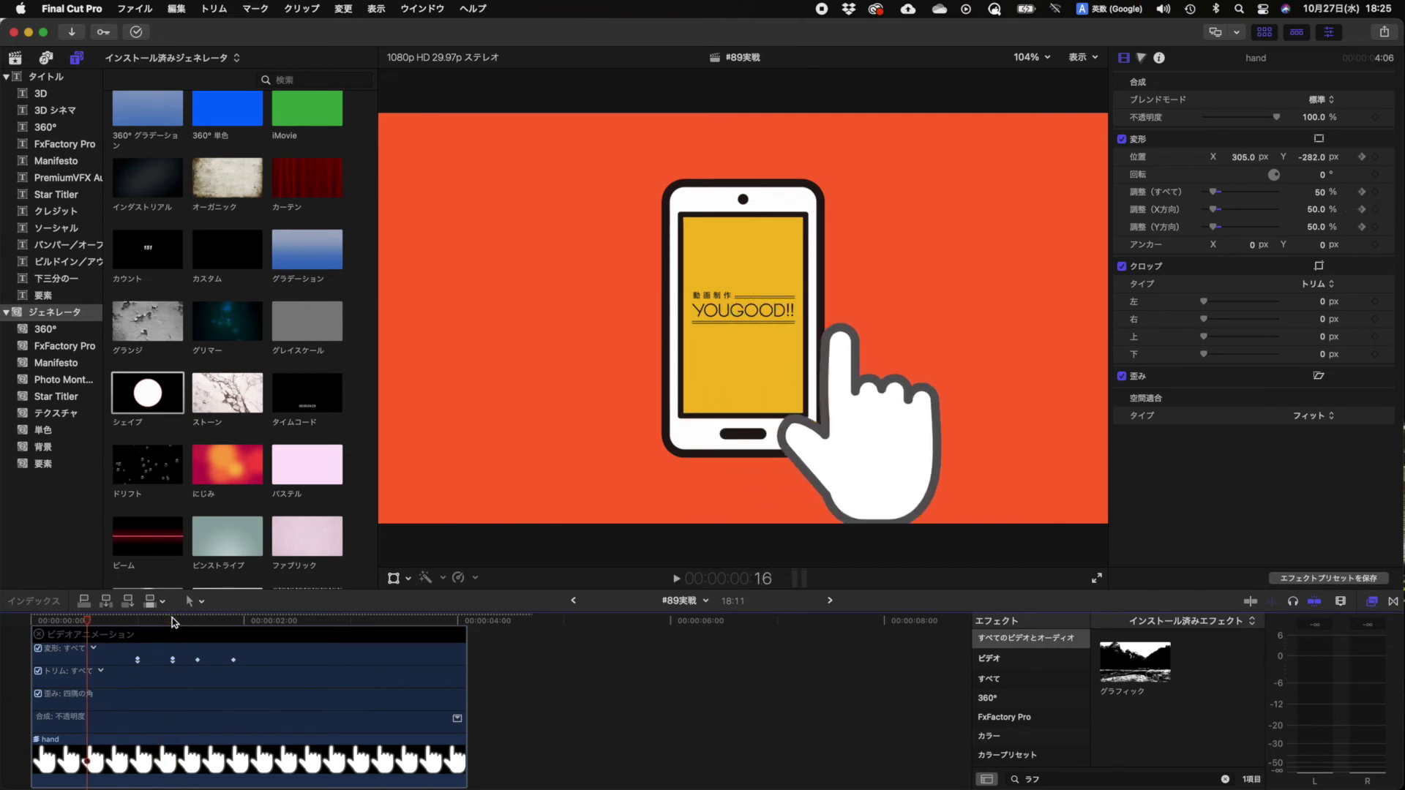
key("l")
key("k")
left_click(137, 621)
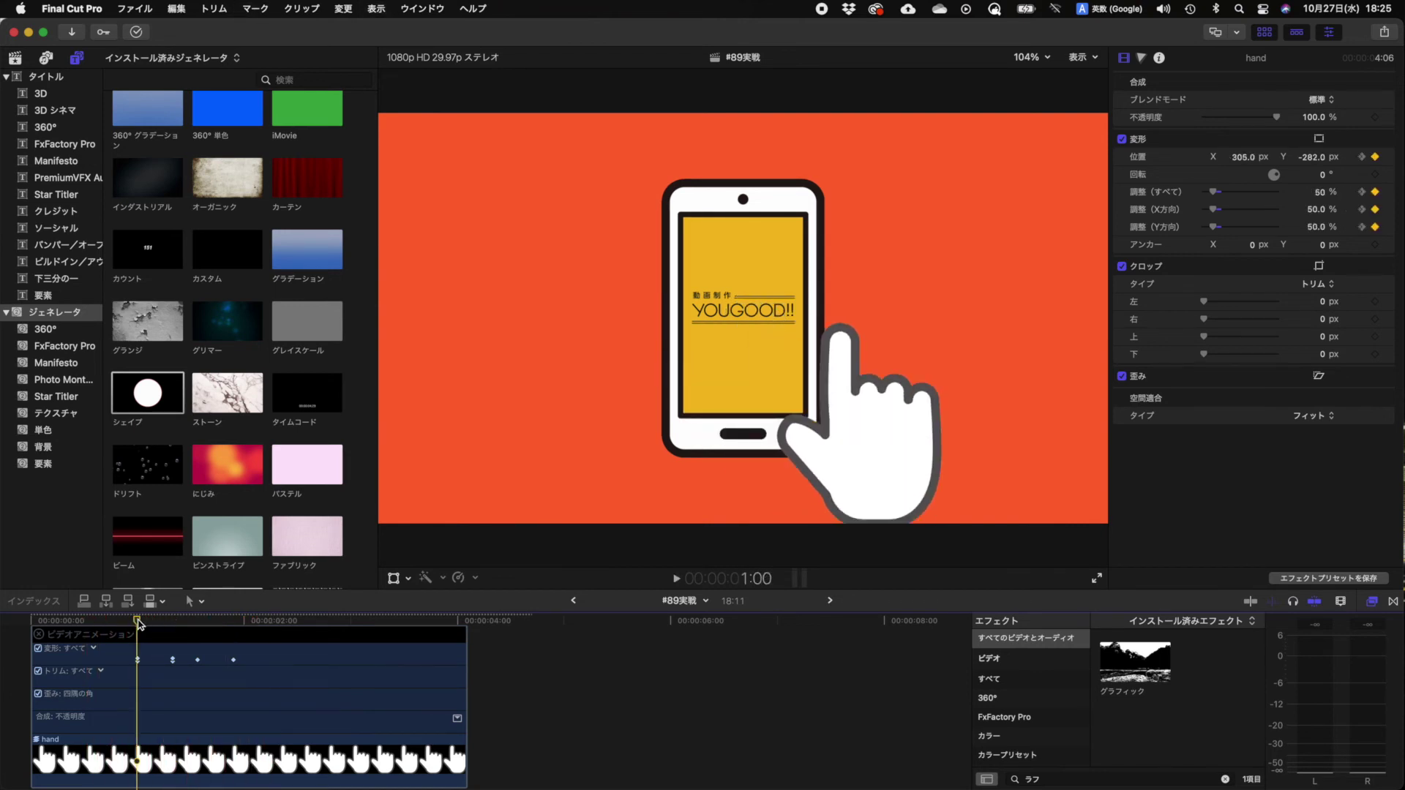
key("Right")
key("Right")
key("Right")
key("Right")
key("Right")
key("Right")
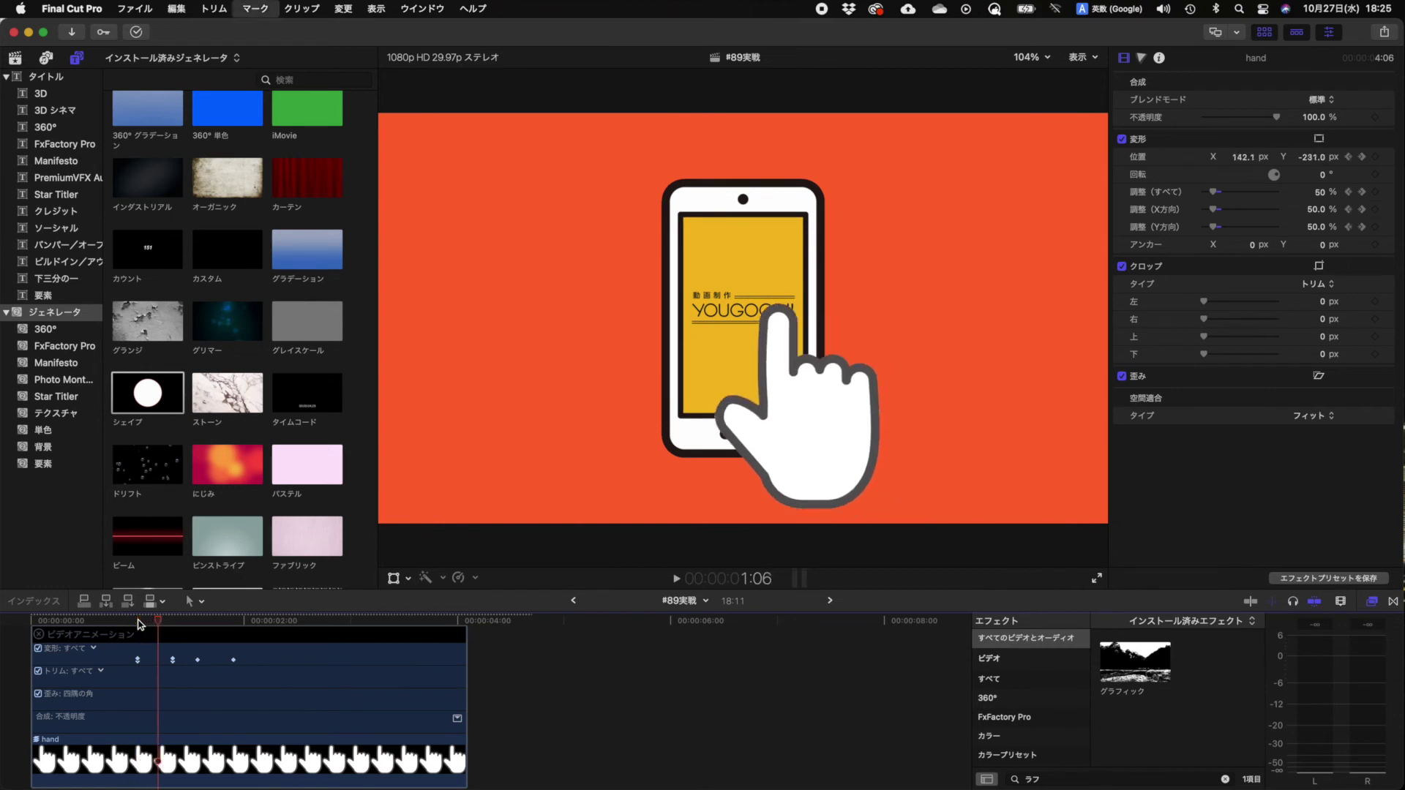
key("Right")
key("Right")
key("Right")
key("Right")
key("Right")
key("Right")
key("Right")
key("Right")
key("Right")
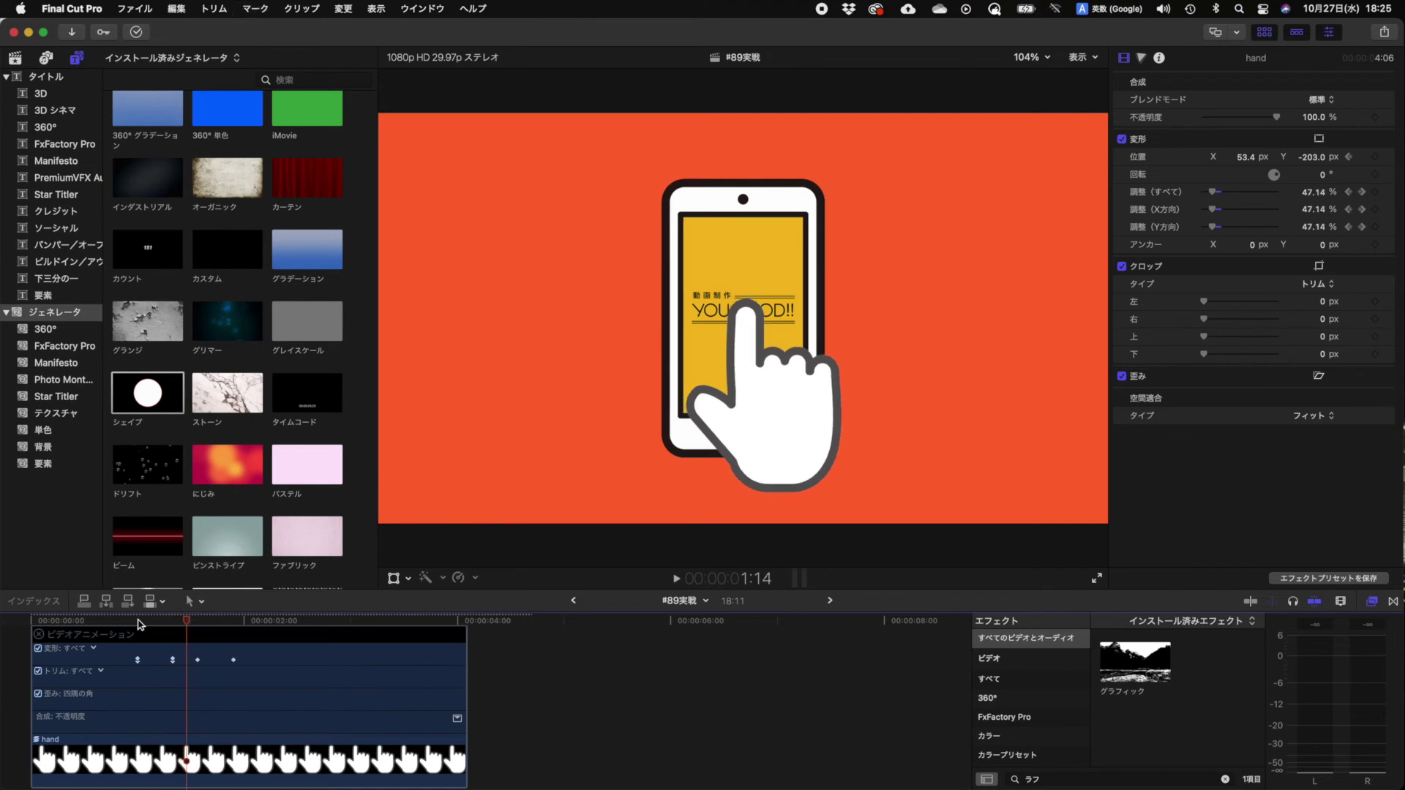
key("Right")
key("Right")
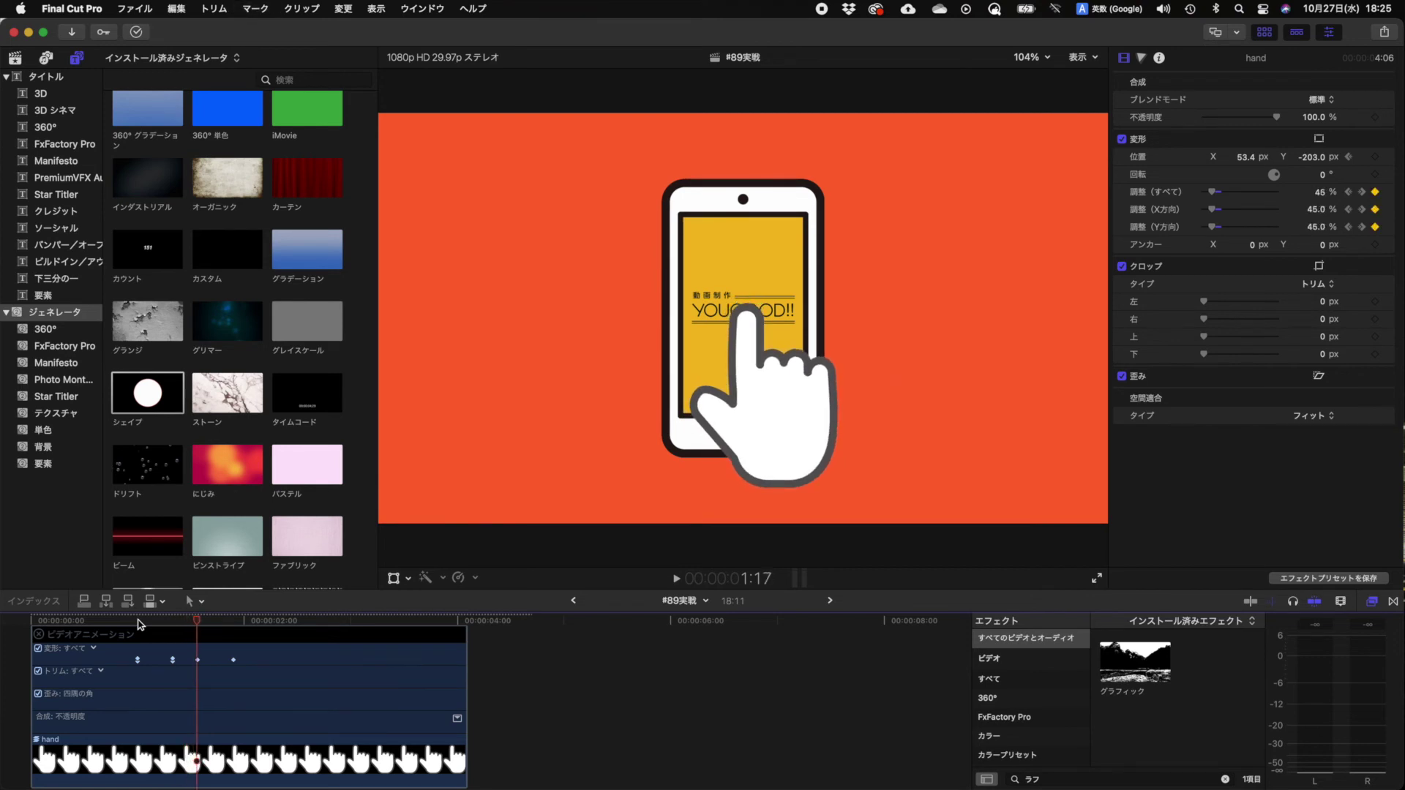
key("Right")
key("Right")
key("Right")
key("Right")
key("Right")
key("Right")
key("Right")
key("Right")
key("Right")
key("Right")
Stack the アイコン clip above the hand clip, starting at the 1:17 tap frame
left_click_drag(220, 622, 203, 625)
scroll(688, 779, "down", 3)
mouse_move(505, 732)
left_mouse_down()
mouse_move(285, 651)
mouse_move(228, 694)
left_mouse_up()
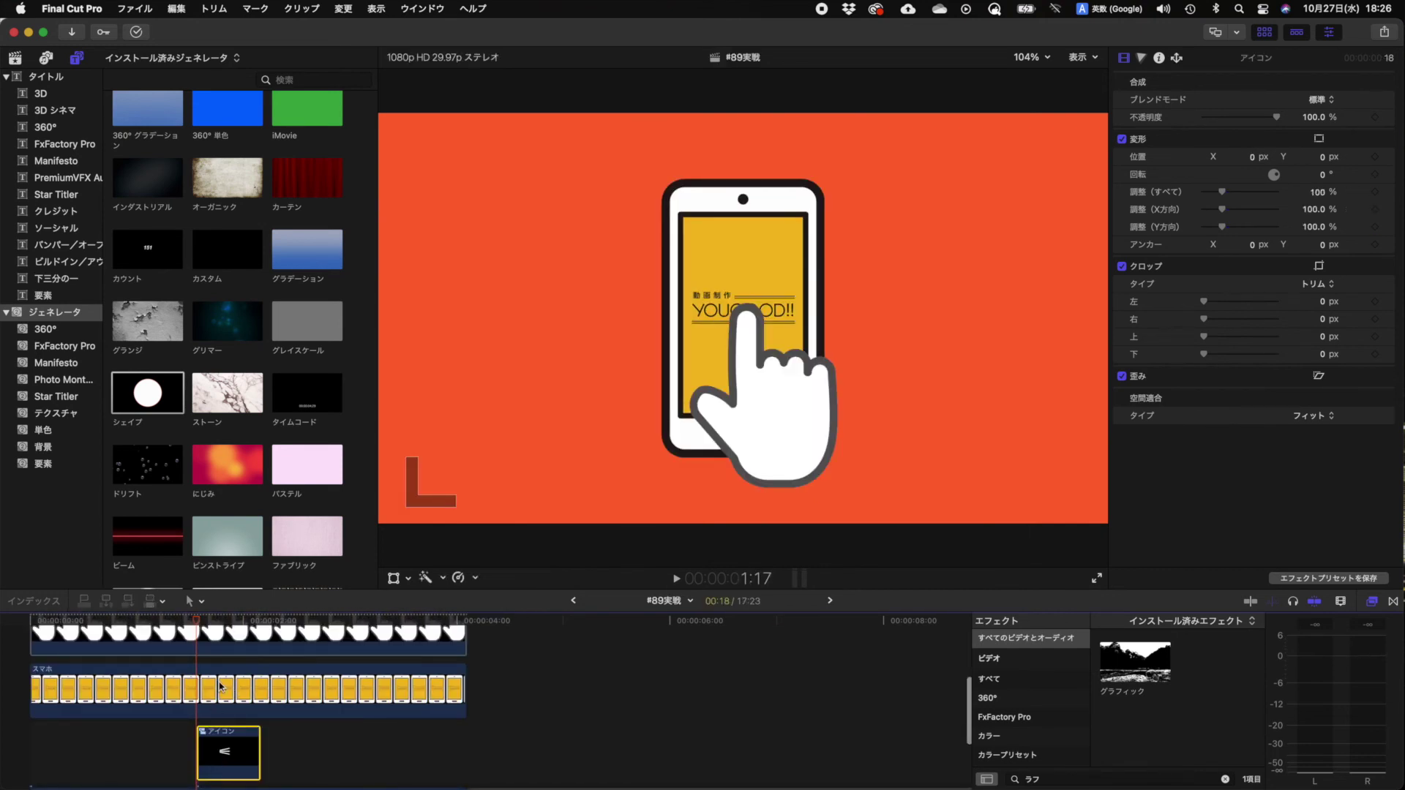
scroll(220, 687, "up", 3)
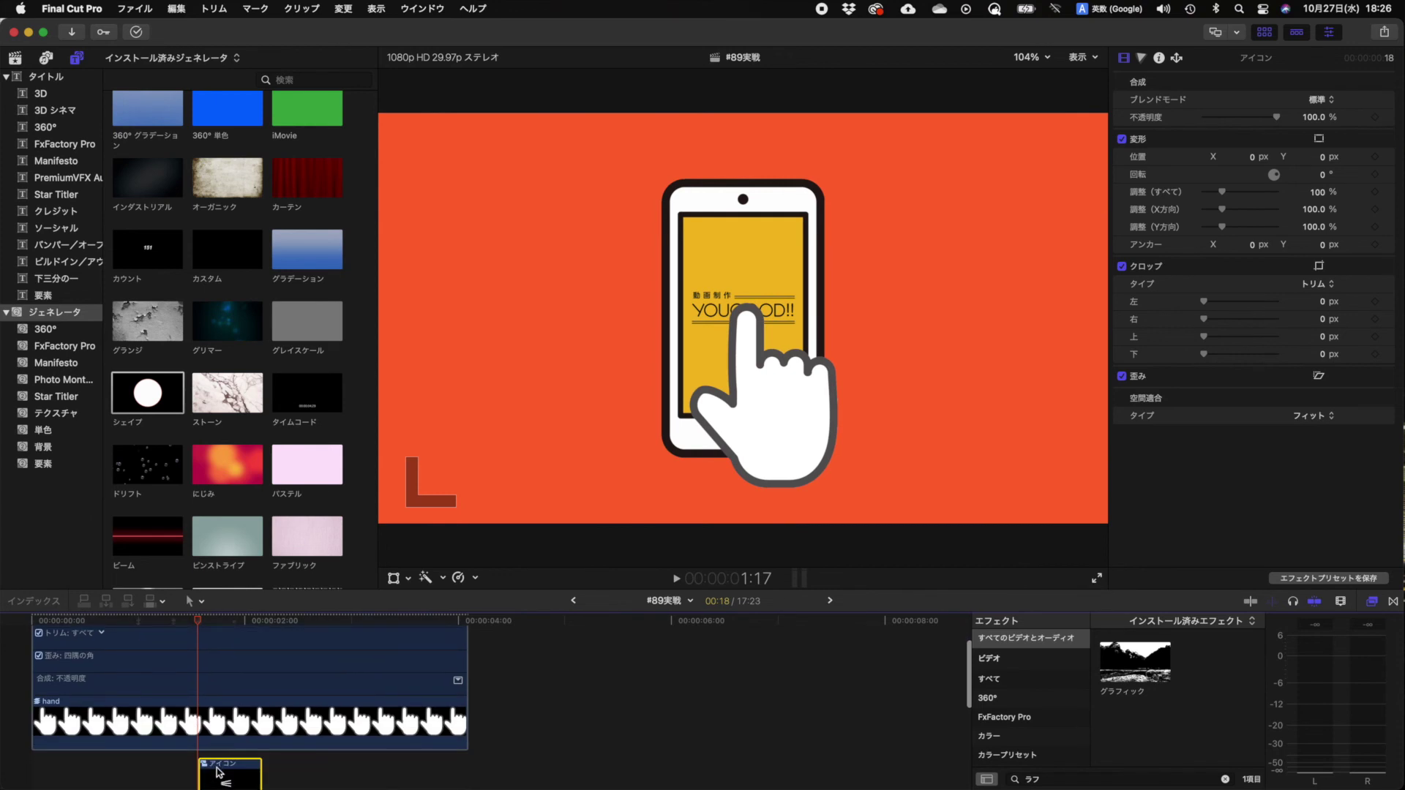
left_click_drag(218, 772, 221, 633)
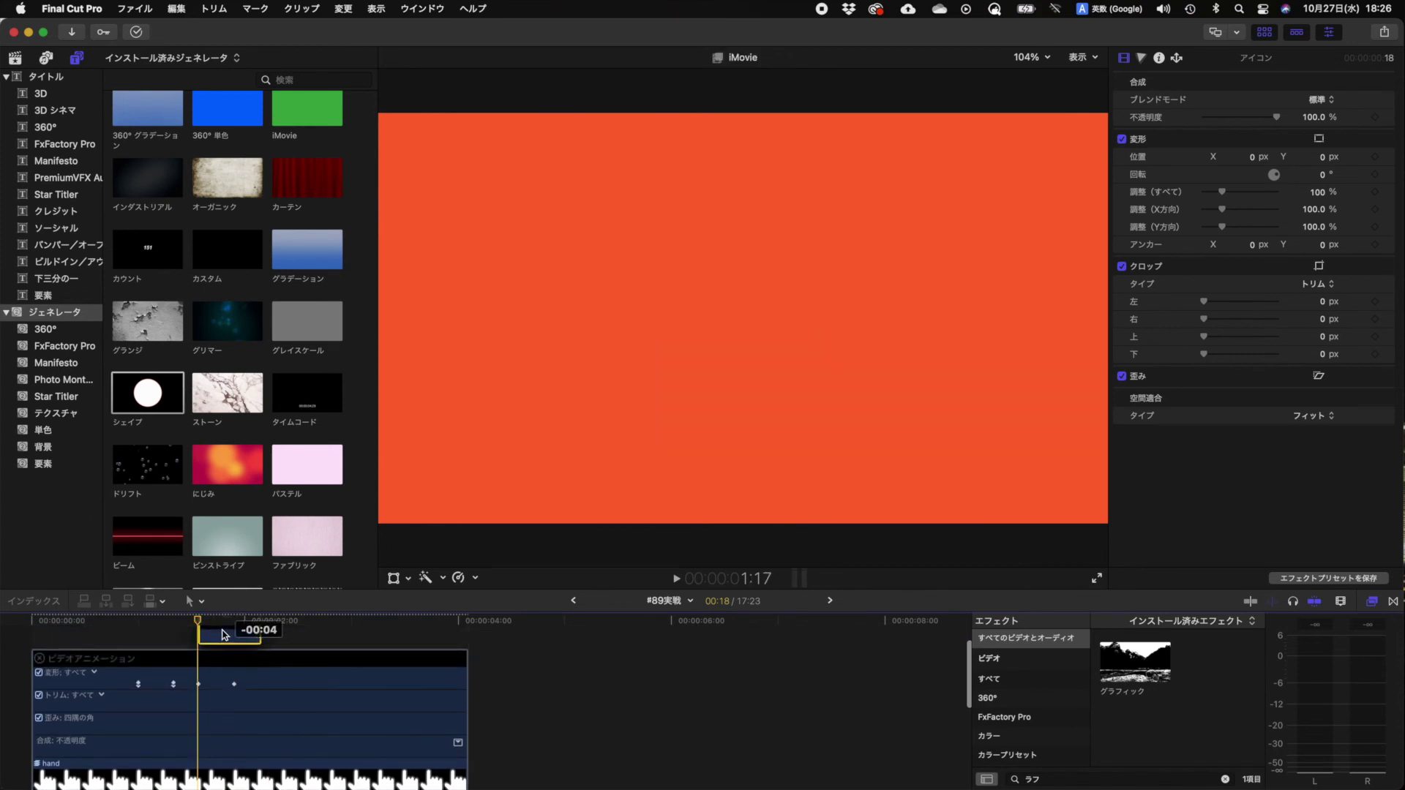
mouse_move(217, 622)
left_mouse_down()
mouse_move(197, 623)
mouse_move(216, 624)
left_mouse_up()
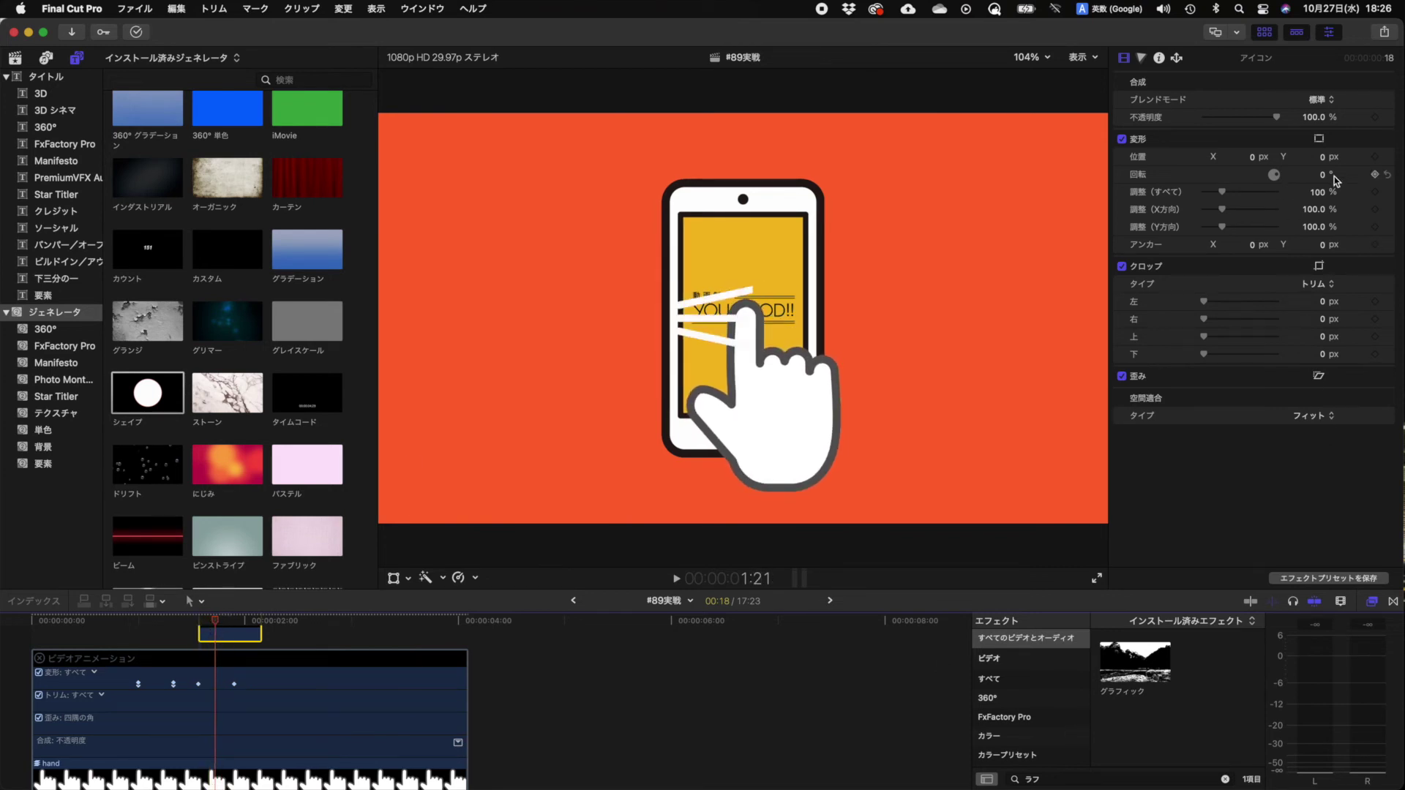
Rotate the アイコン burst lines to 90°
left_click(1323, 177)
type("-90")
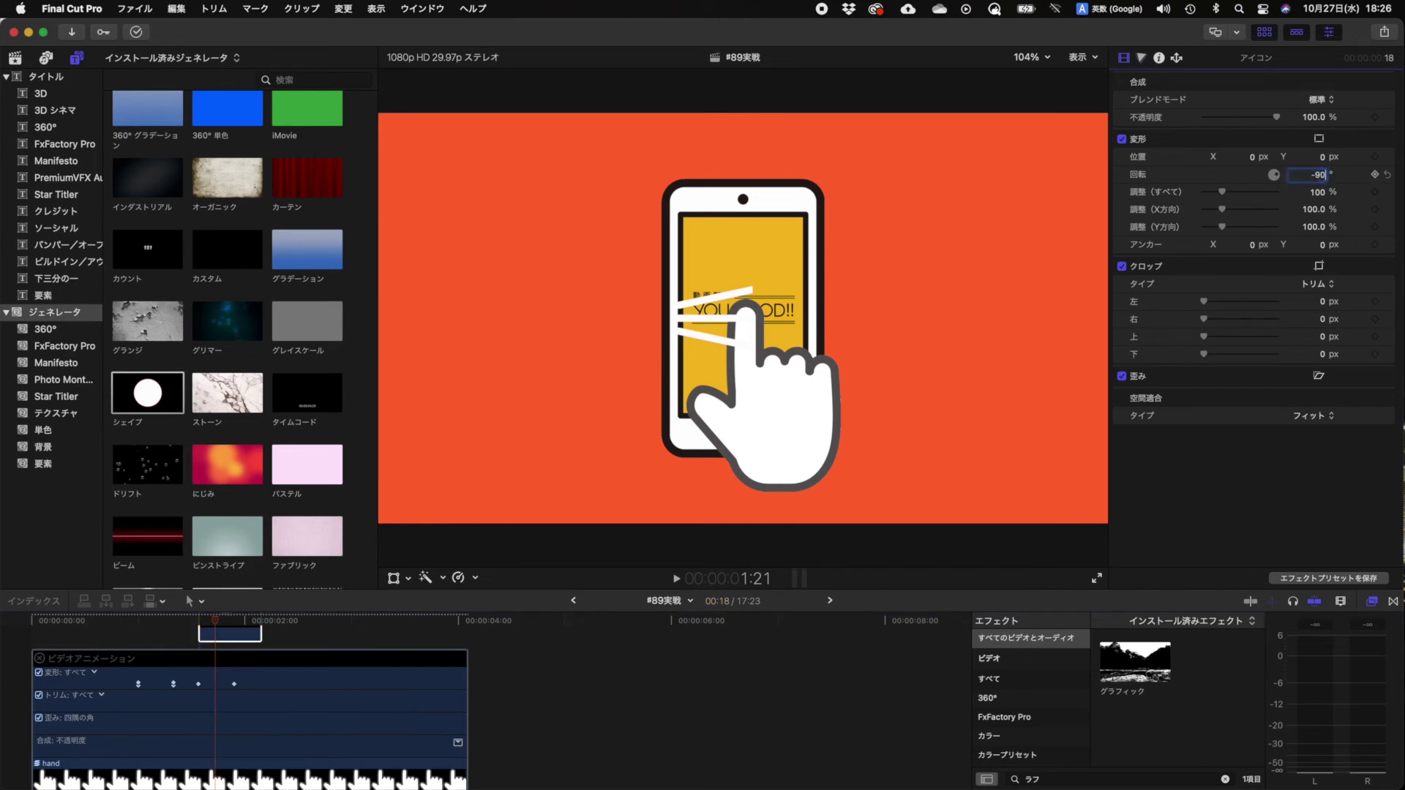
key("Return")
type("90")
key("Return")
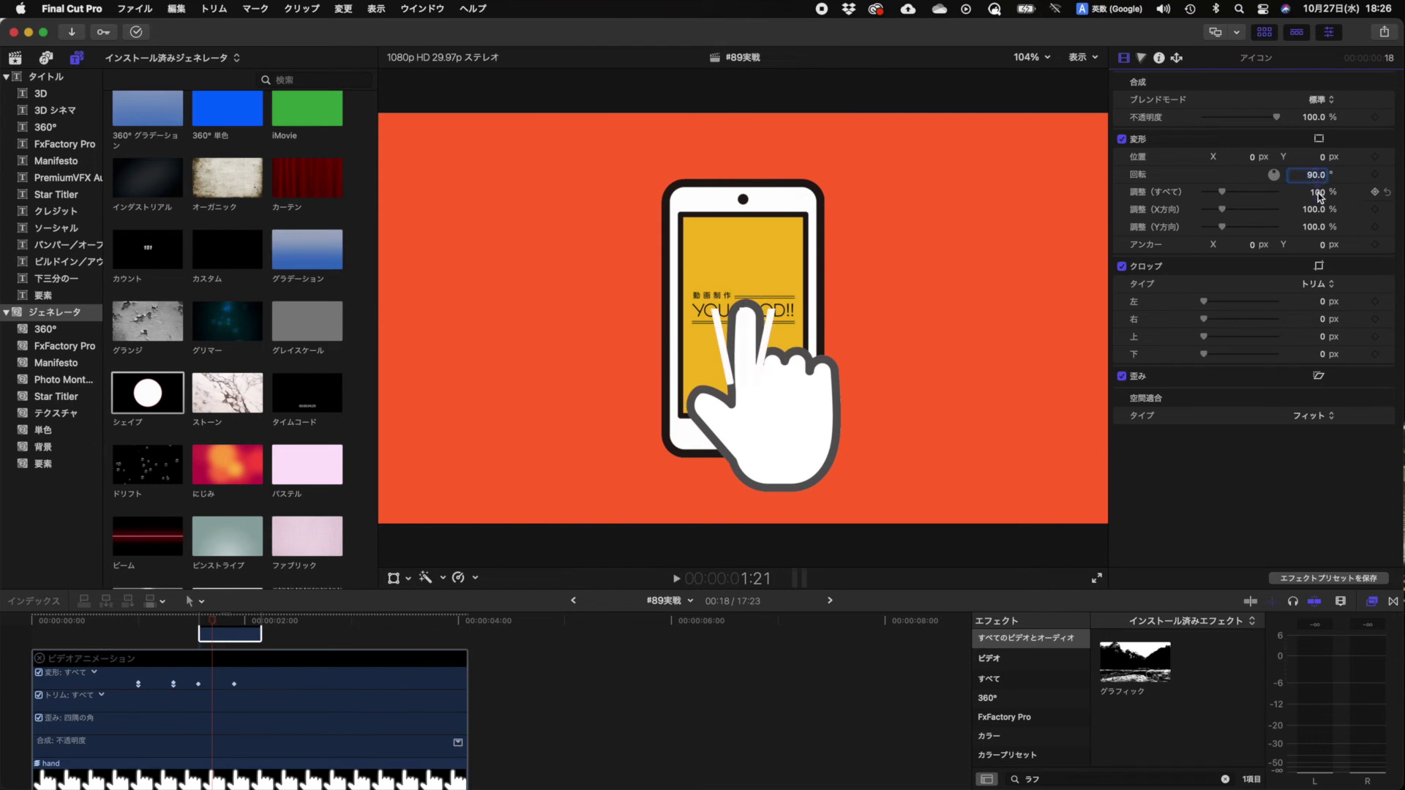
Scale the burst lines to 74.46% horizontally and raise them to Y 198.2 px above the fingertip
mouse_move(1323, 158)
left_mouse_down()
mouse_move(1347, 158)
mouse_move(1295, 156)
left_mouse_up()
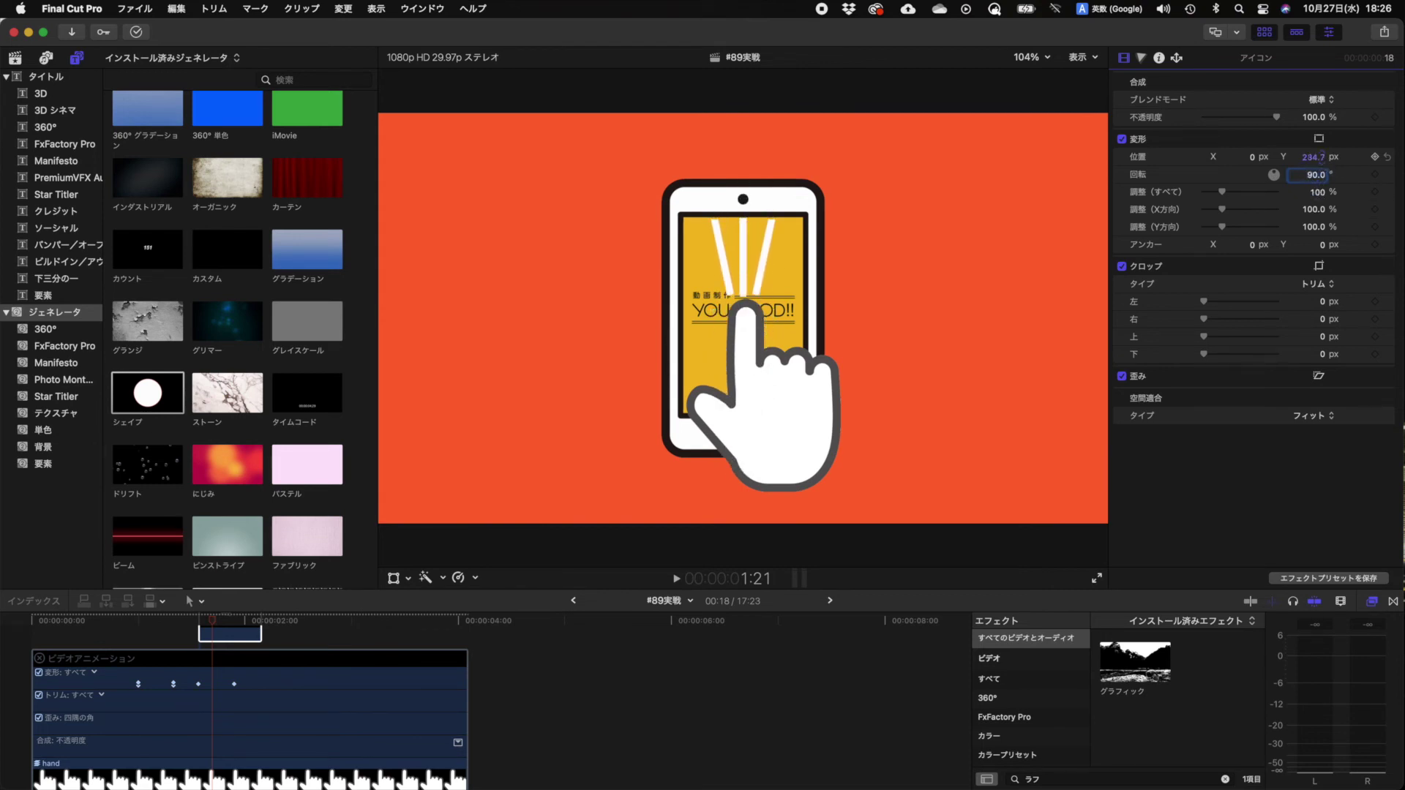
left_click_drag(1295, 218, 1282, 218)
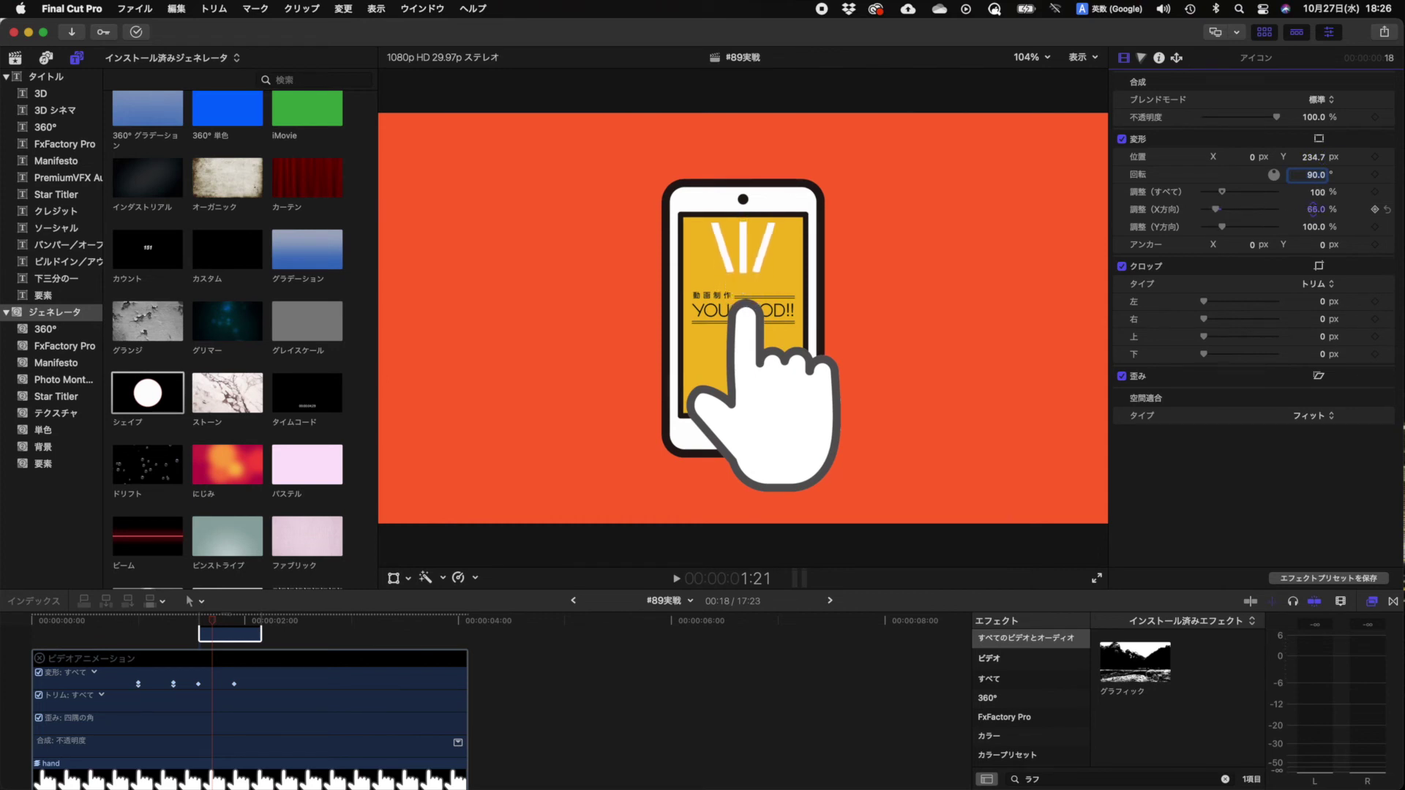
left_click_drag(1316, 210, 1305, 209)
mouse_move(1313, 157)
left_mouse_down()
mouse_move(1292, 157)
mouse_move(1315, 156)
left_mouse_up()
left_click_drag(1316, 209, 1340, 209)
left_click_drag(1314, 156, 1285, 170)
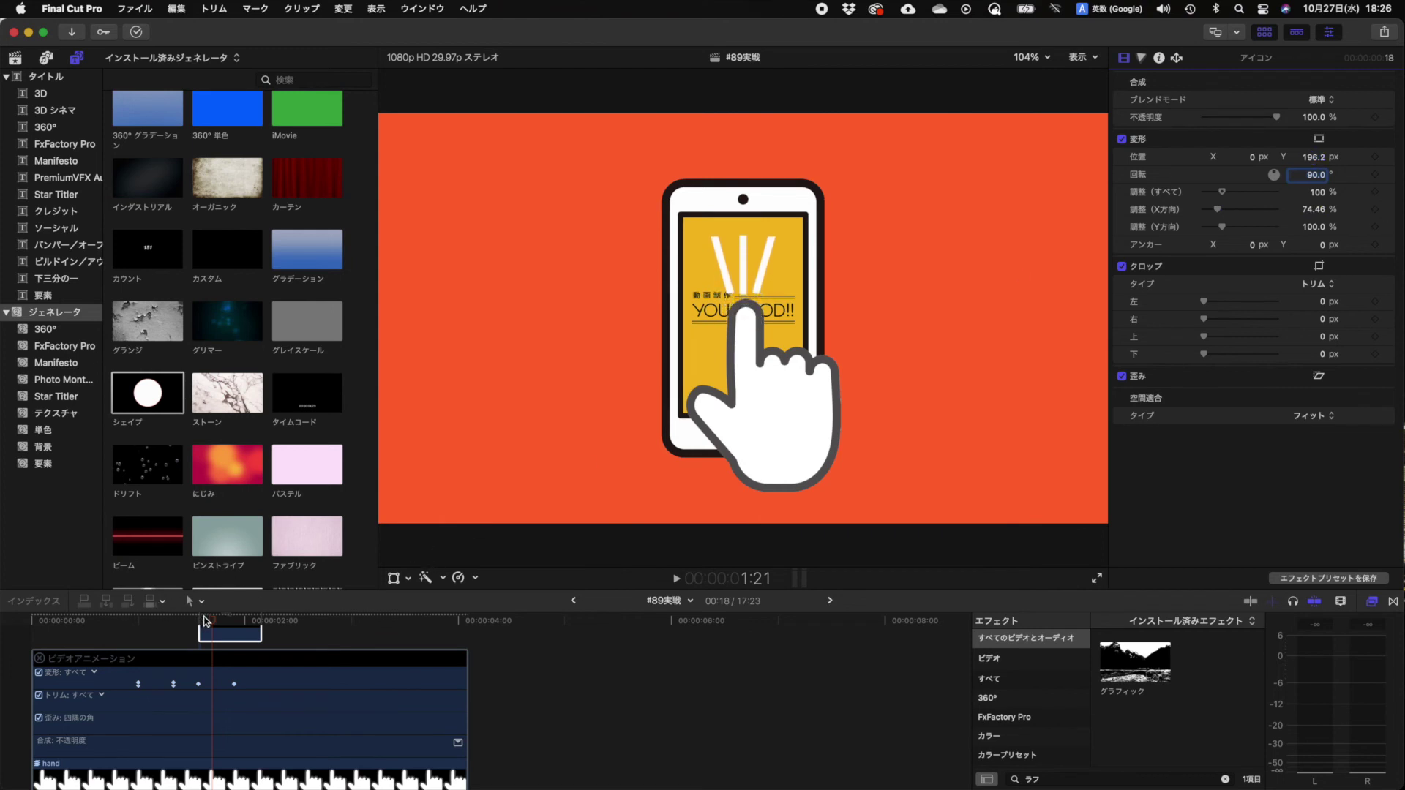
left_click(200, 622)
key("Right")
key("Right")
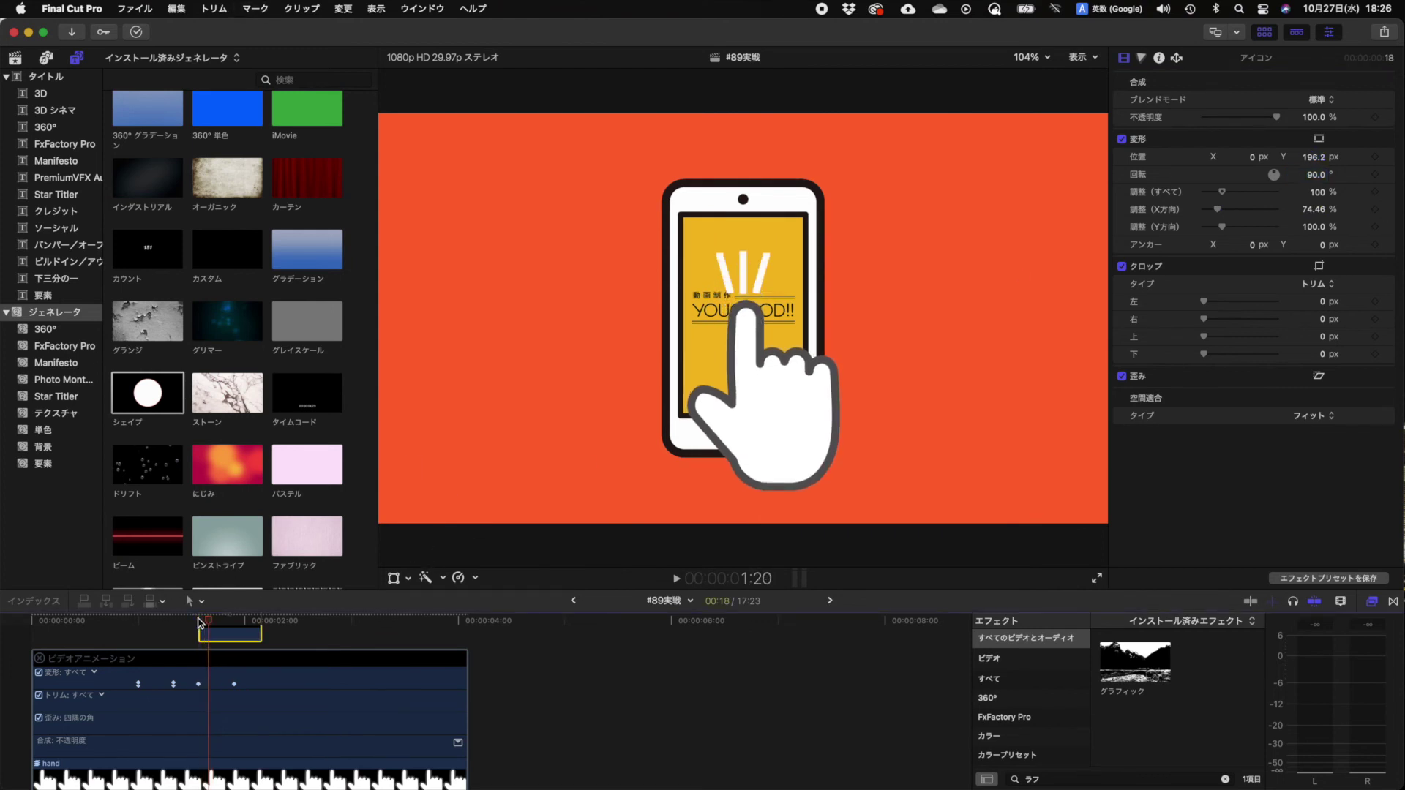
key("Right")
key("Right")
key("Right")
key("Right")
key("Right")
key("Right")
key("Right")
At 1:27, narrow the burst lines to 37.28% Scale X and lower them to Y 139.2 px
left_click_drag(1313, 209, 1314, 223)
left_click_drag(1315, 157, 1315, 191)
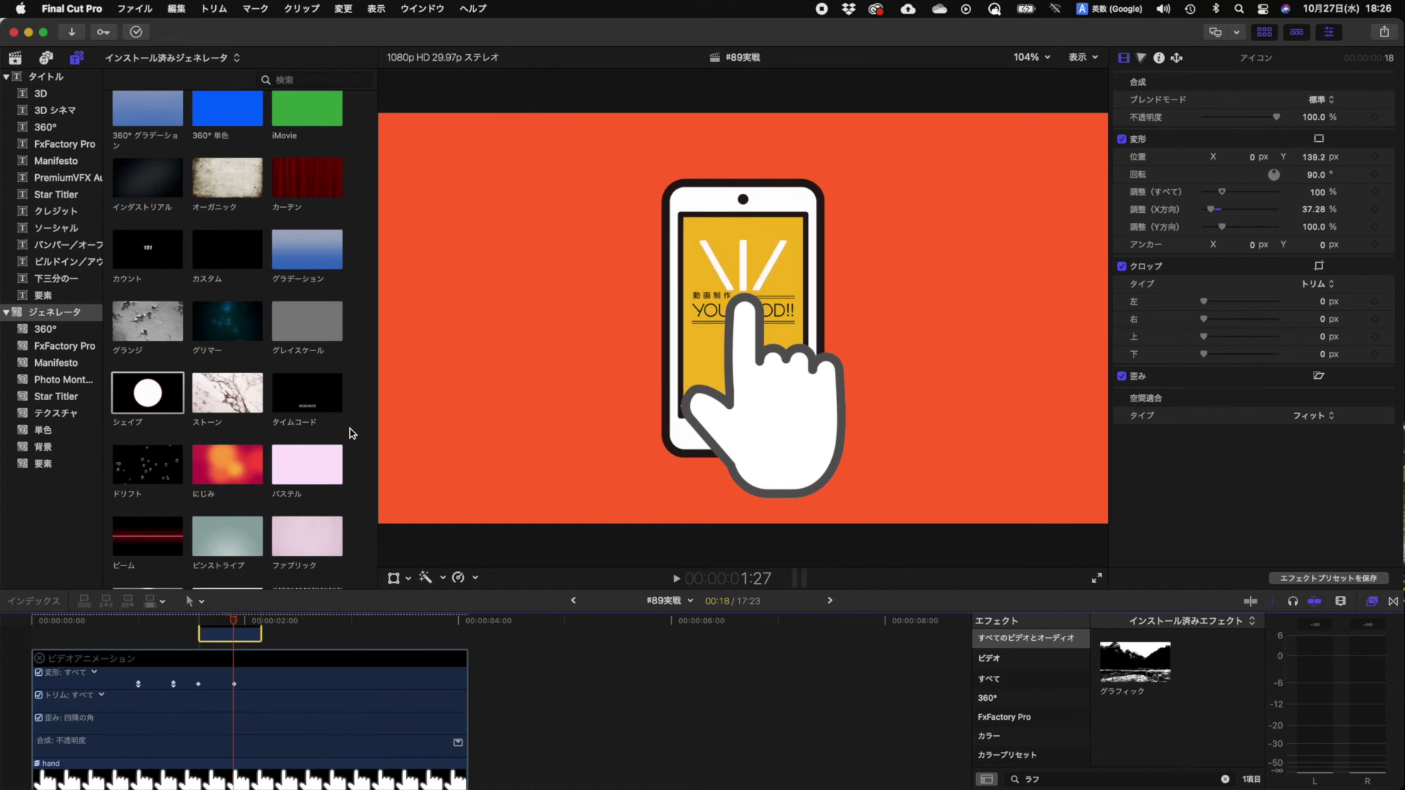
left_click(198, 622)
key("space")
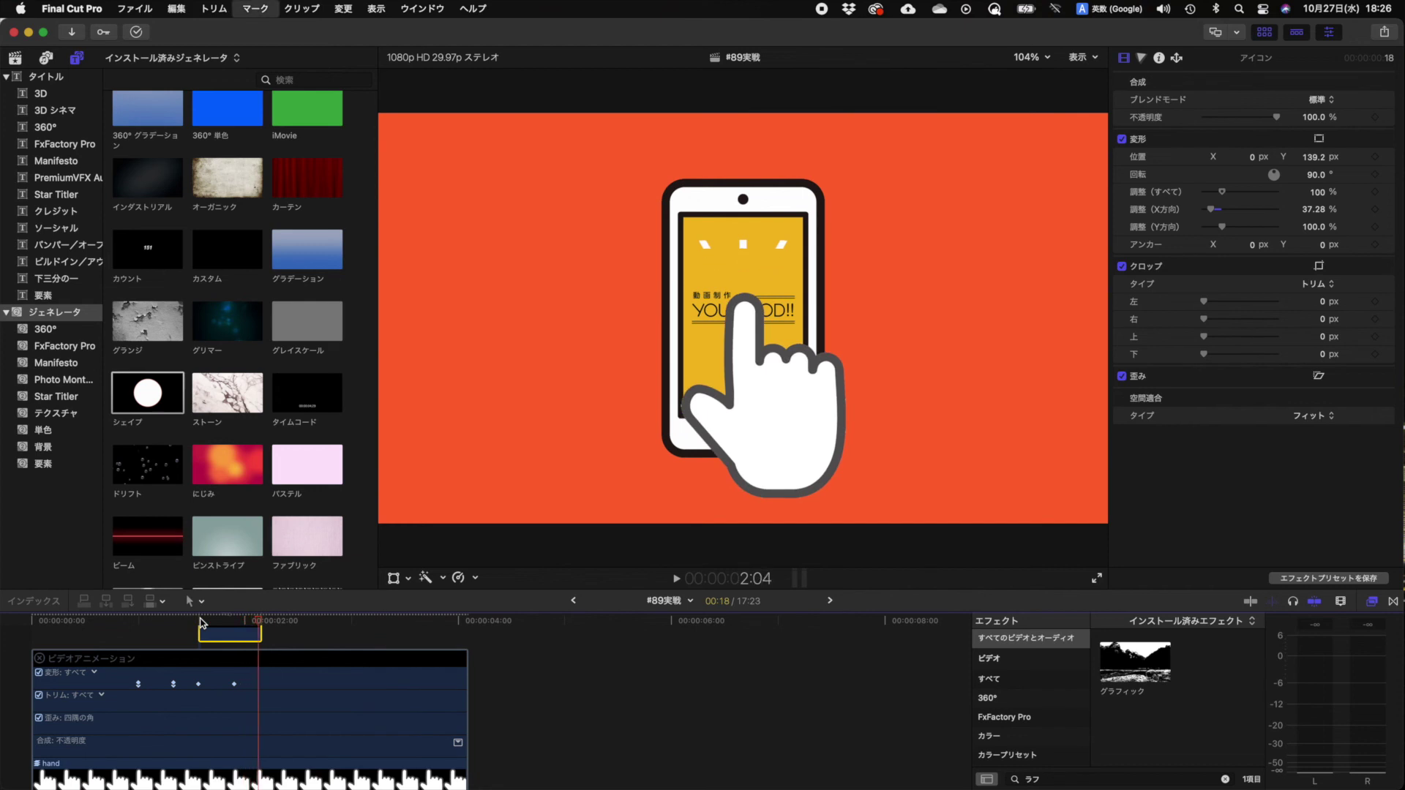
Play the project from the start, then preview the tap animation full screen
key("Home")
key("space")
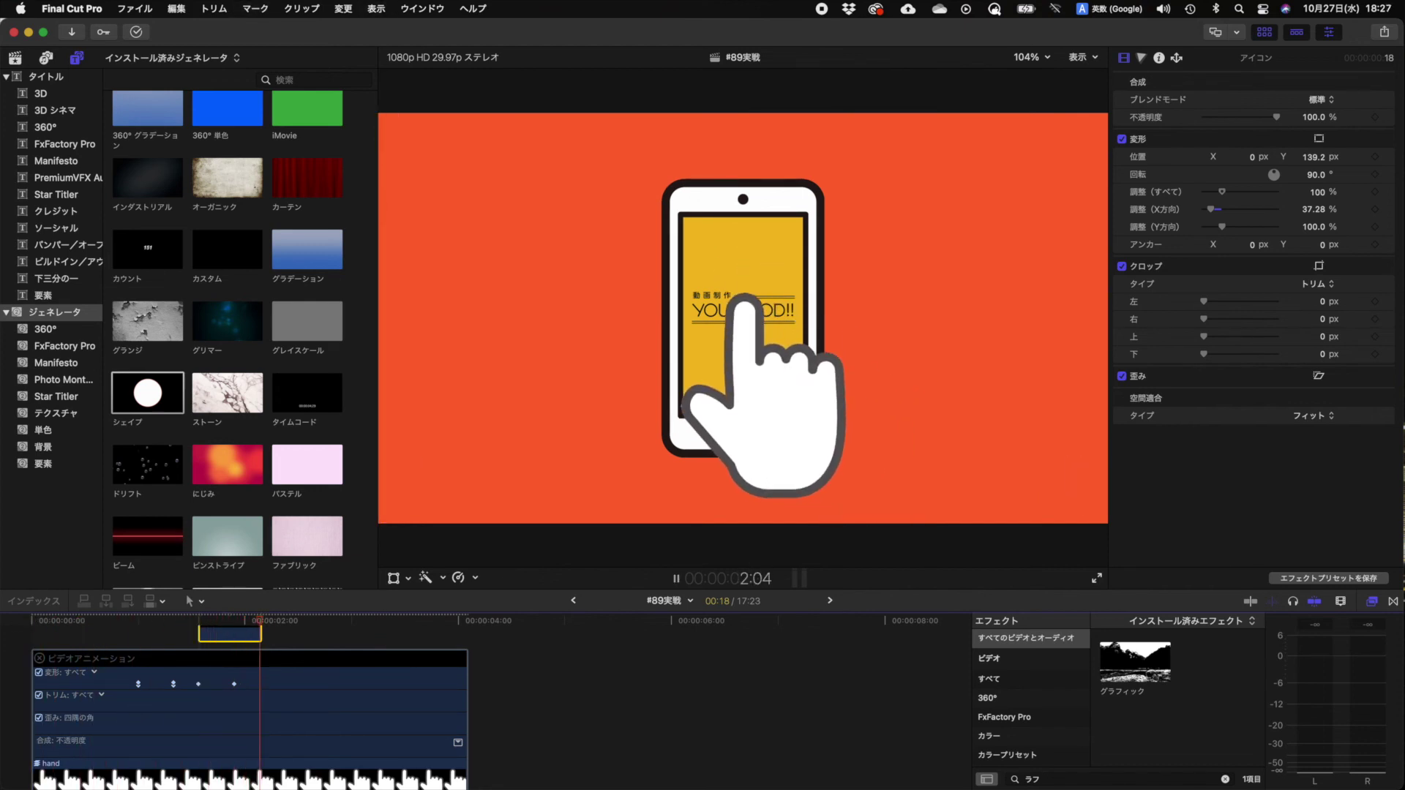
key("space")
left_click(169, 624)
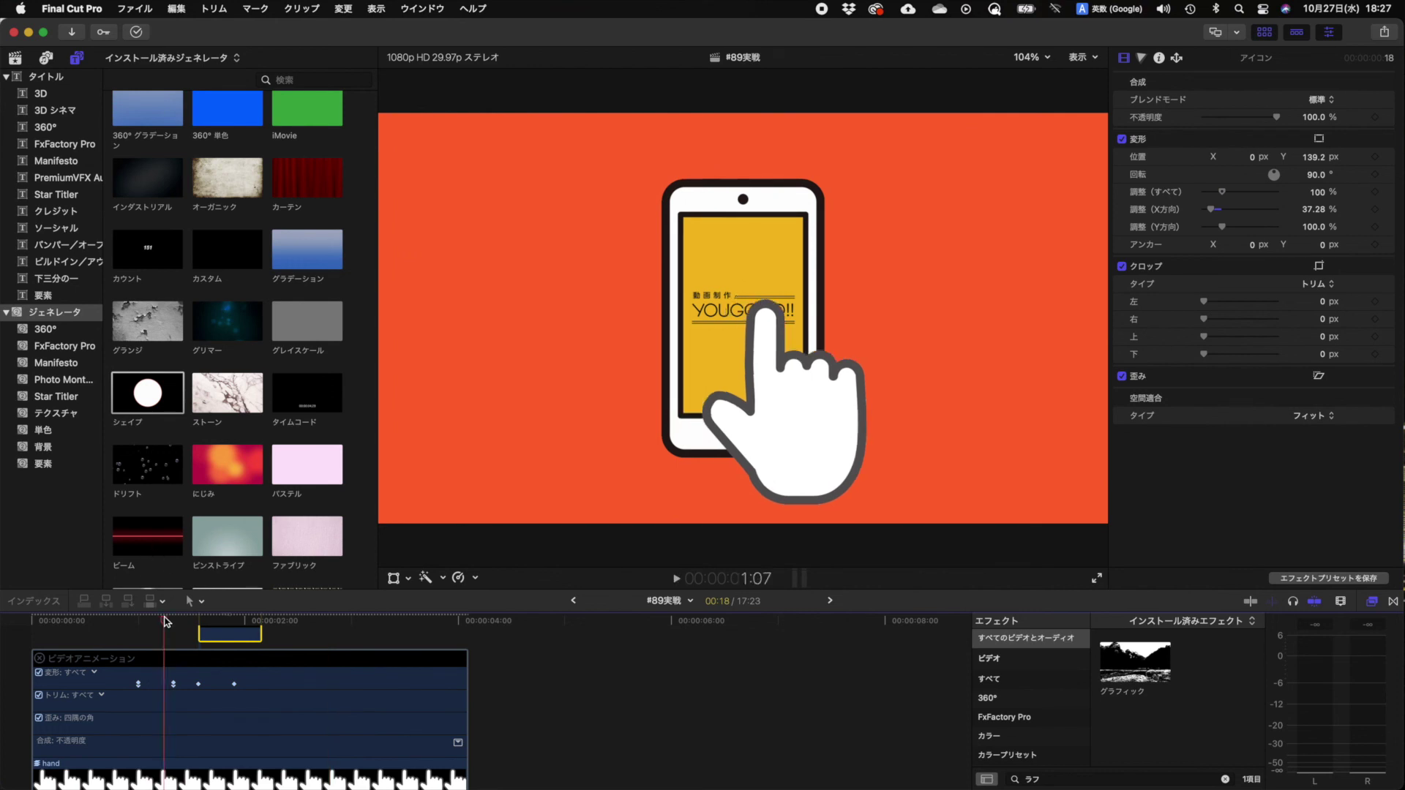
key("super+shift+f")
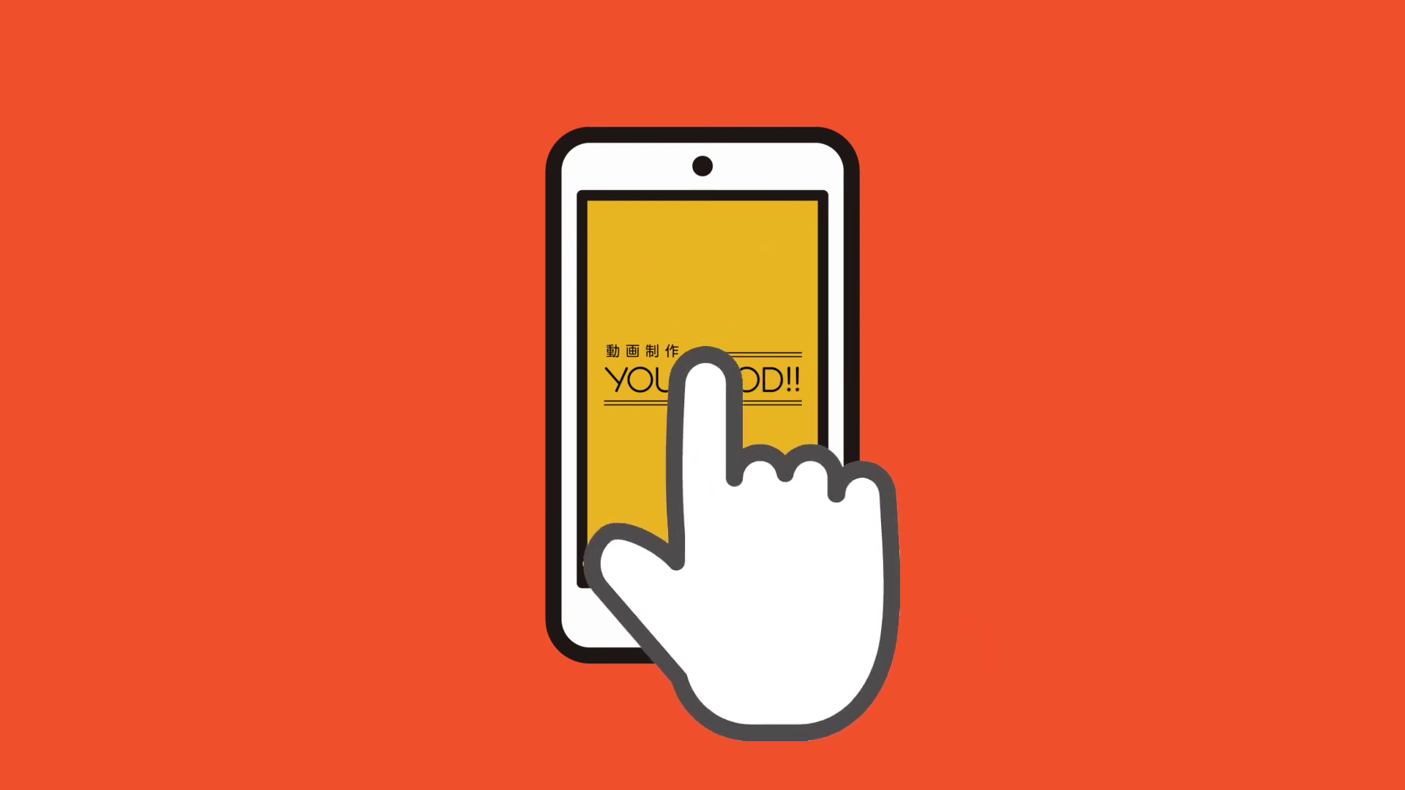
key("Escape")
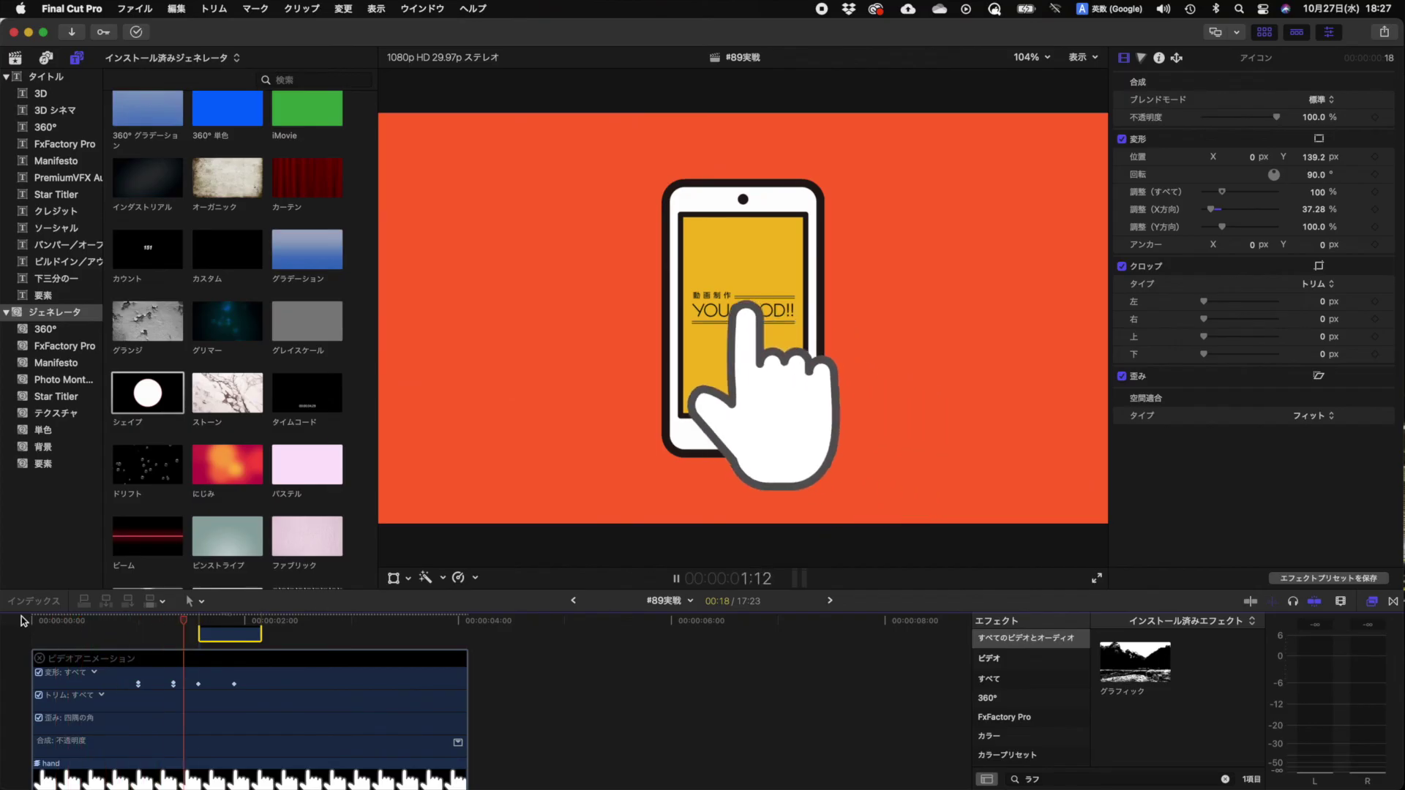
left_click(147, 621)
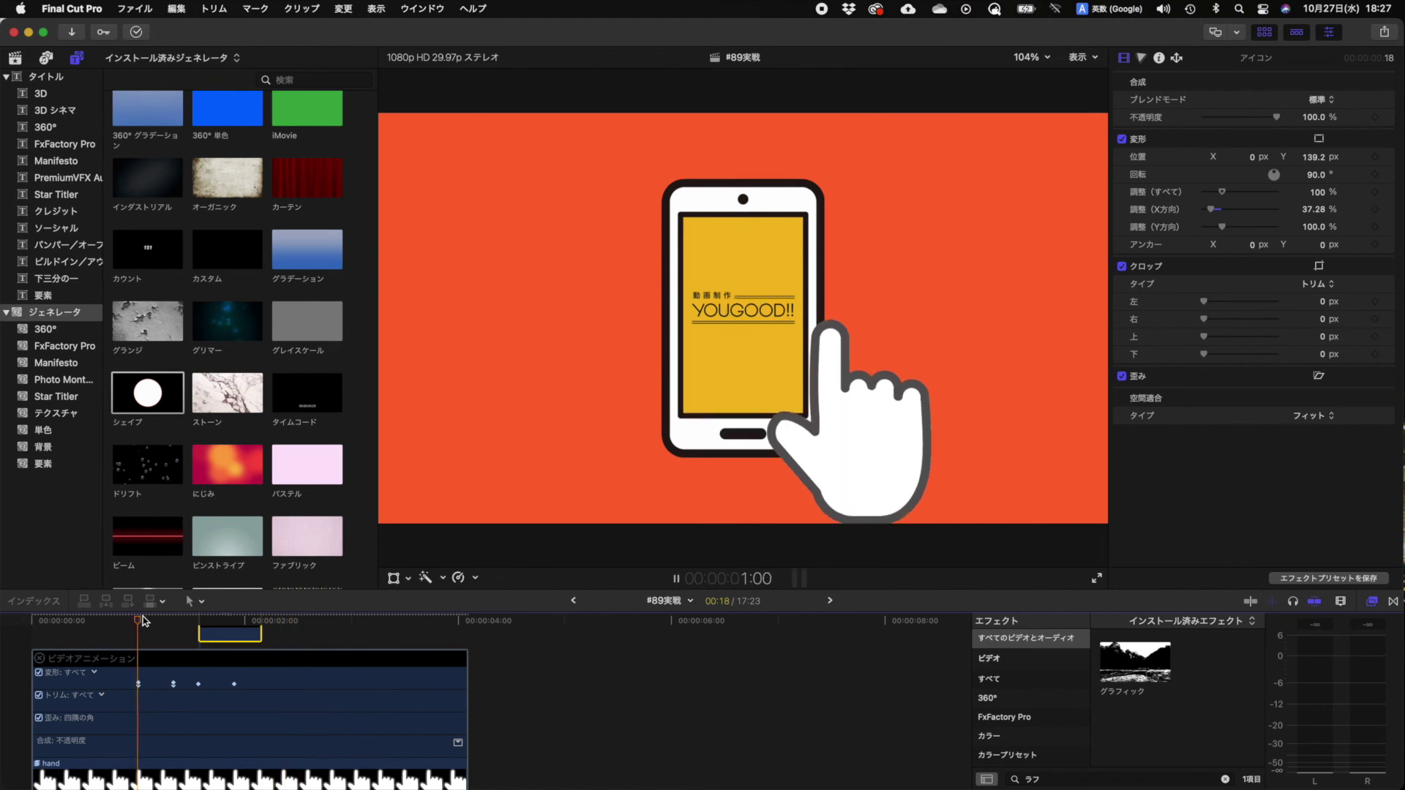
key("space")
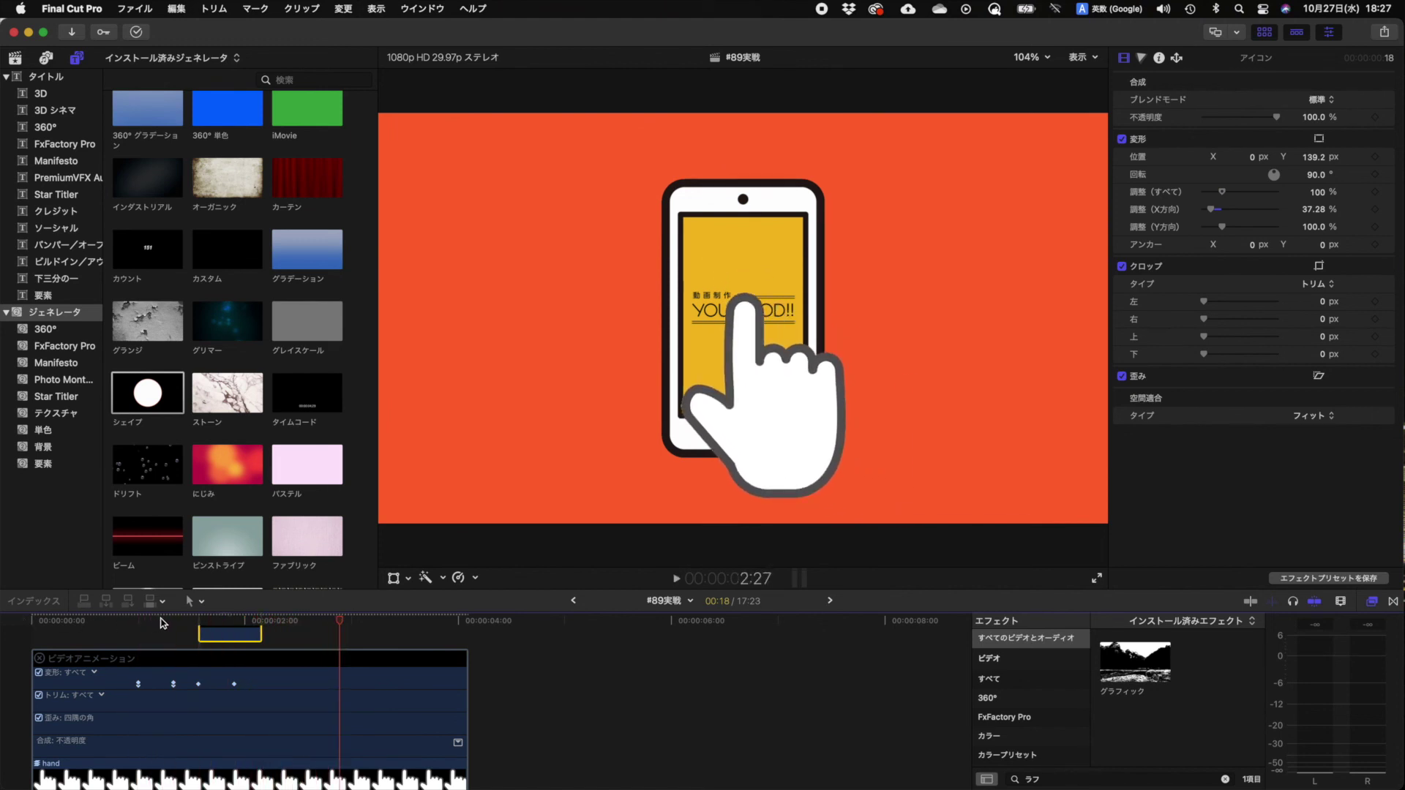
left_click(137, 622)
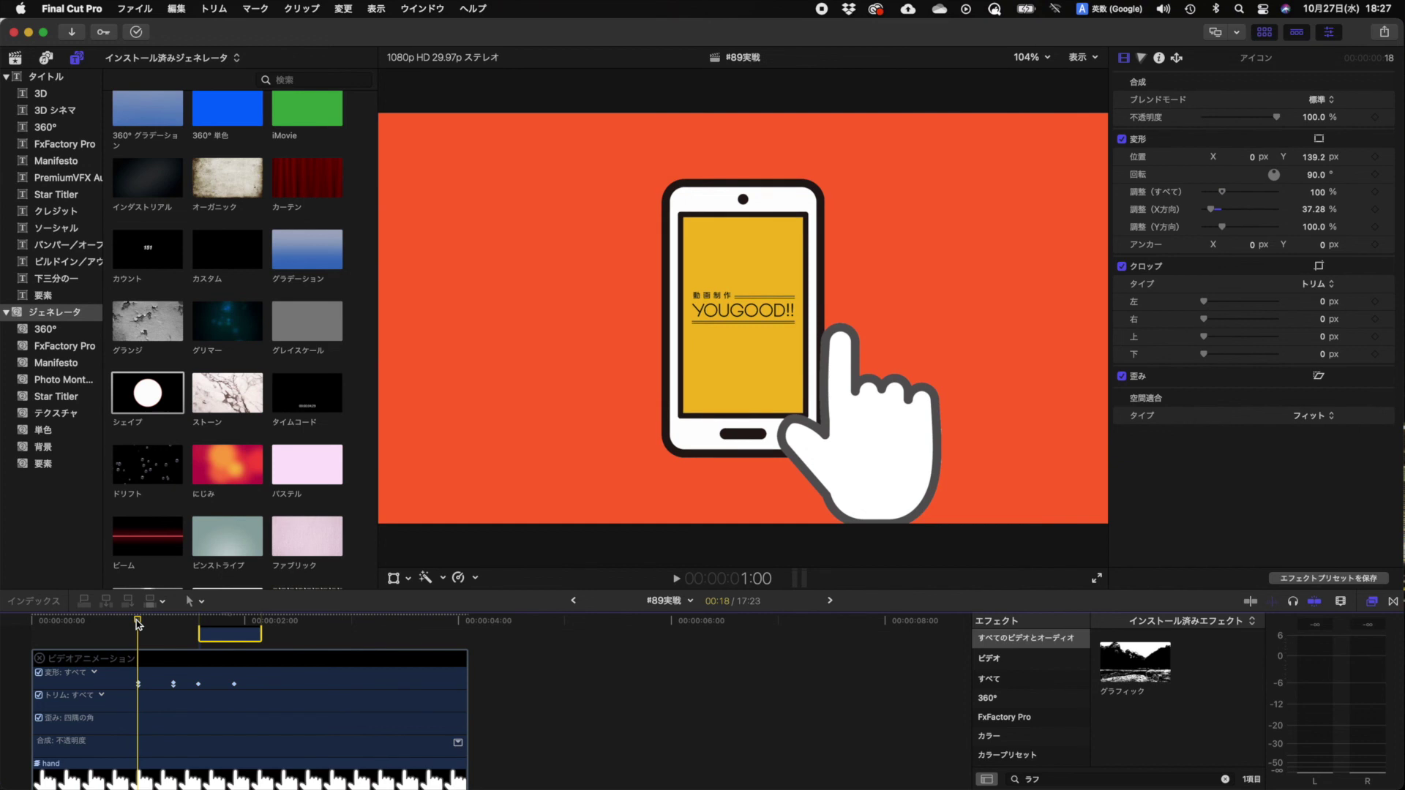
key("space")
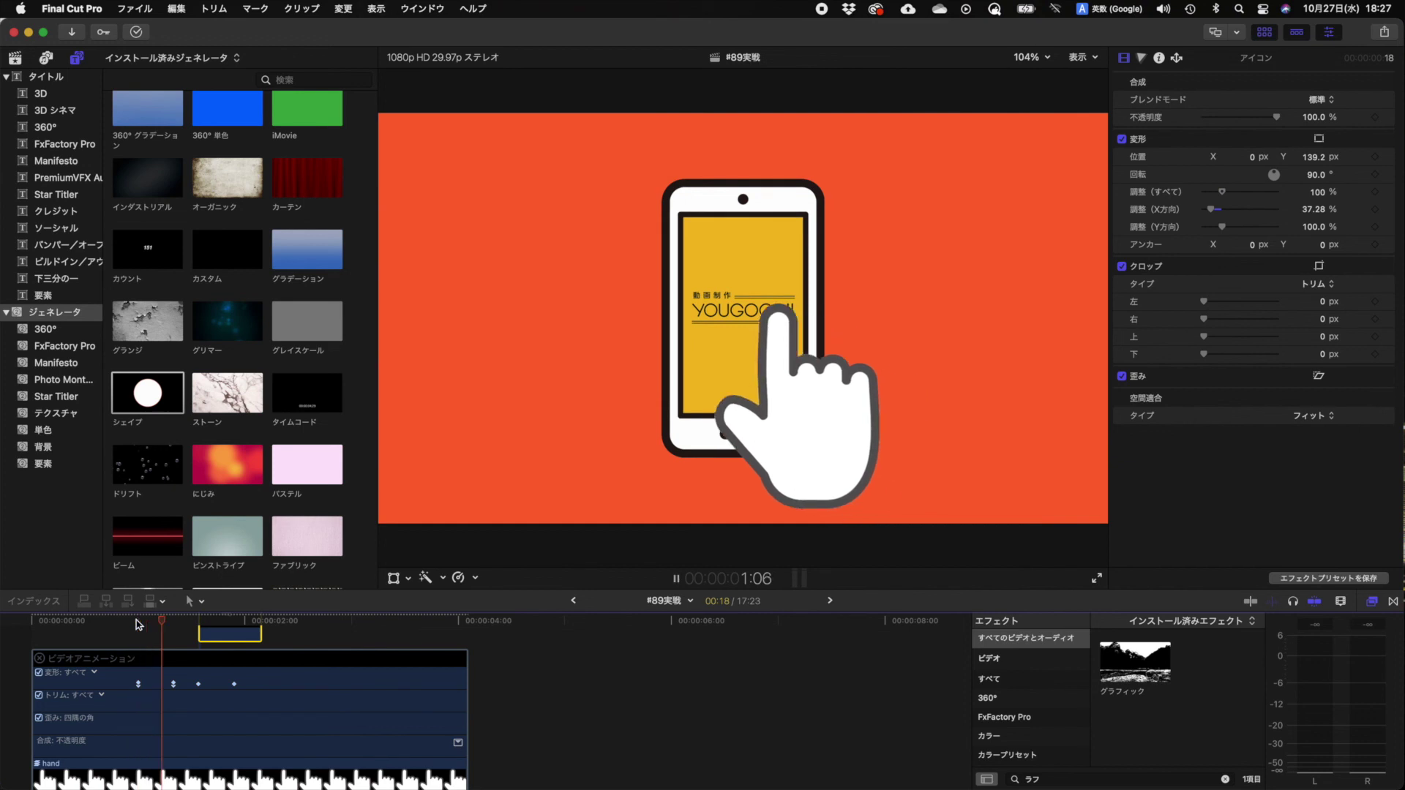
key("space")
left_click(138, 623)
key("space")
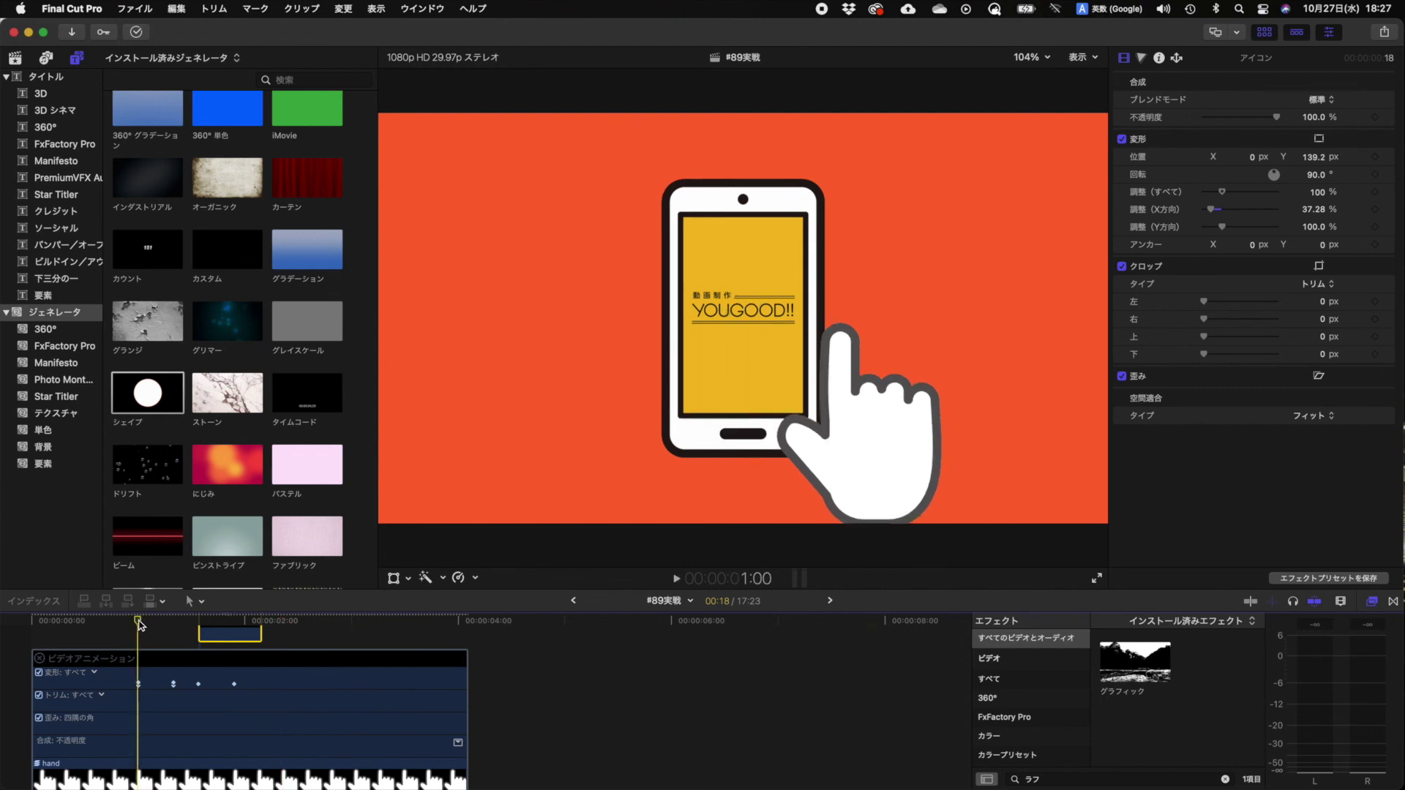
key("space")
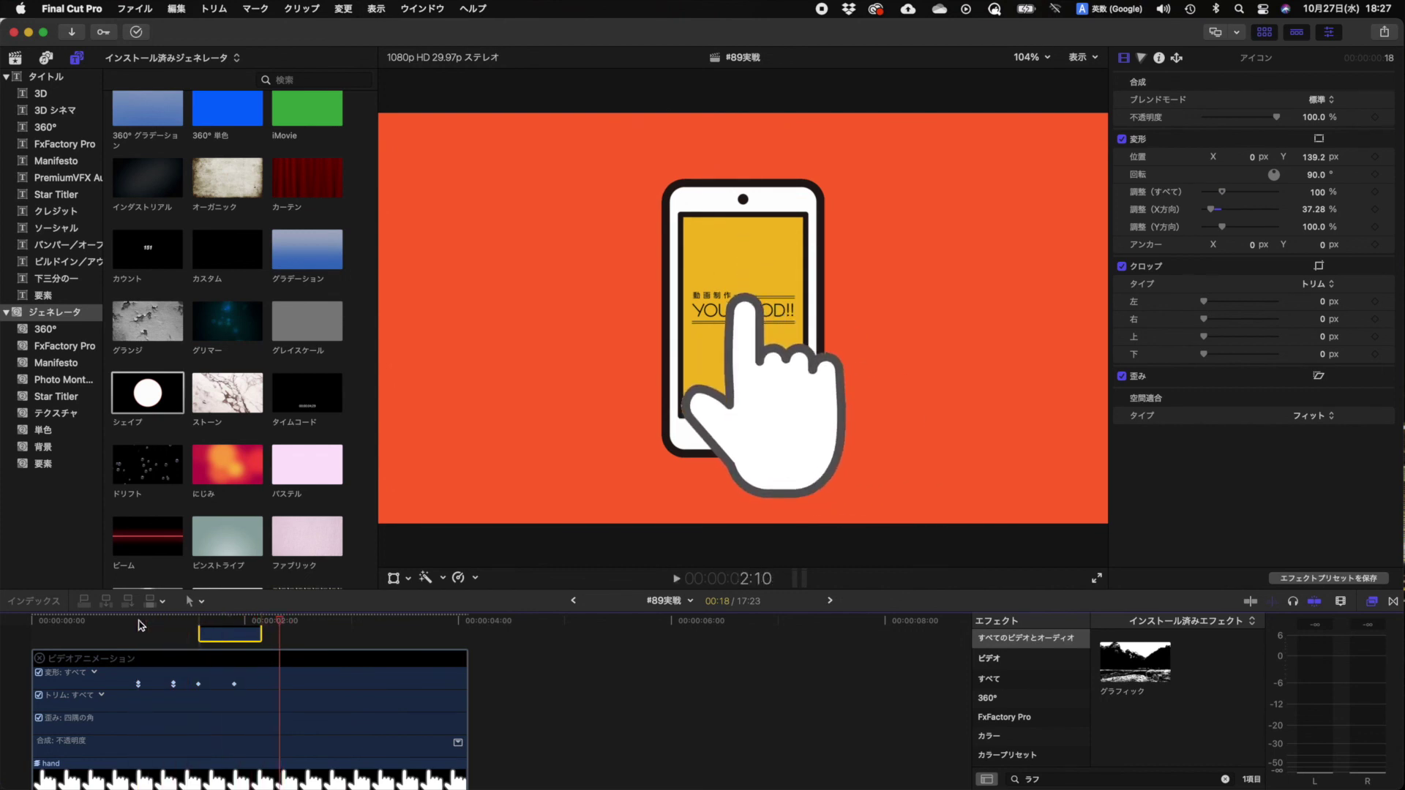
left_click(140, 623)
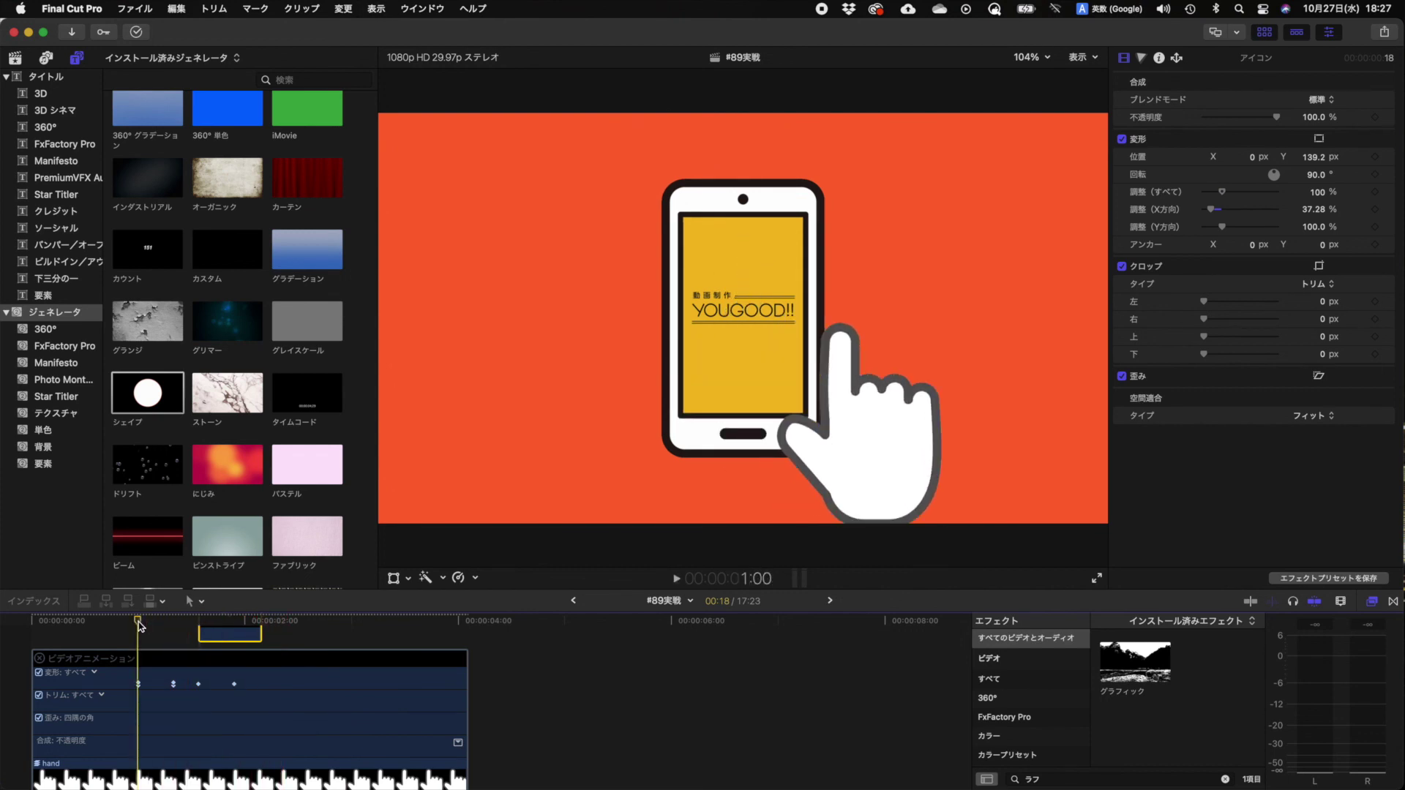